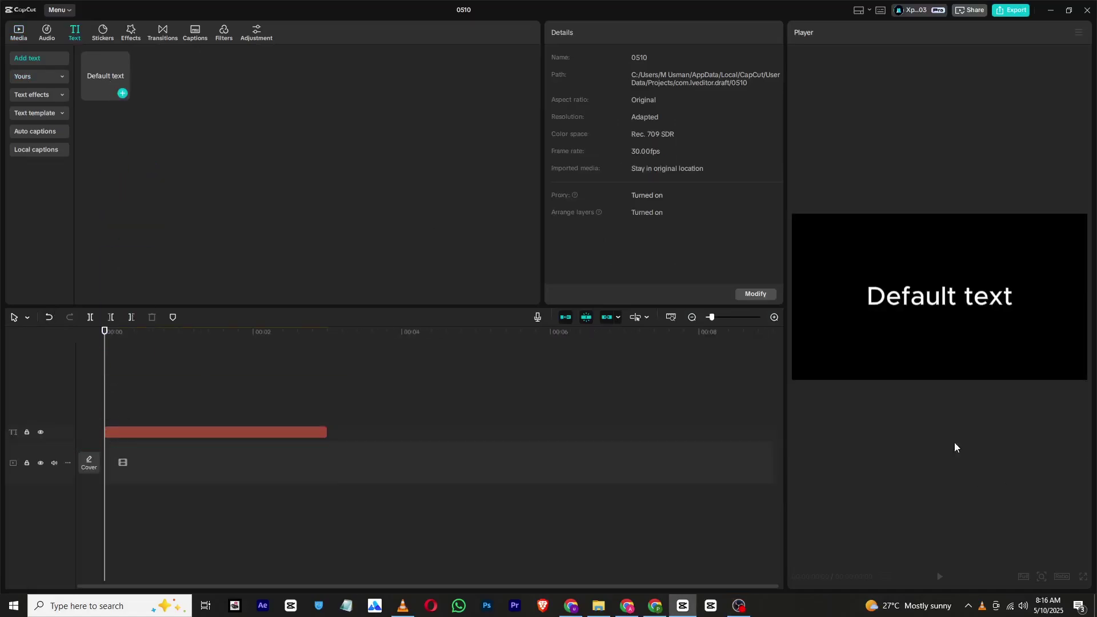
# Switch the workspace to the Default layout.
pyautogui.click(861, 12)
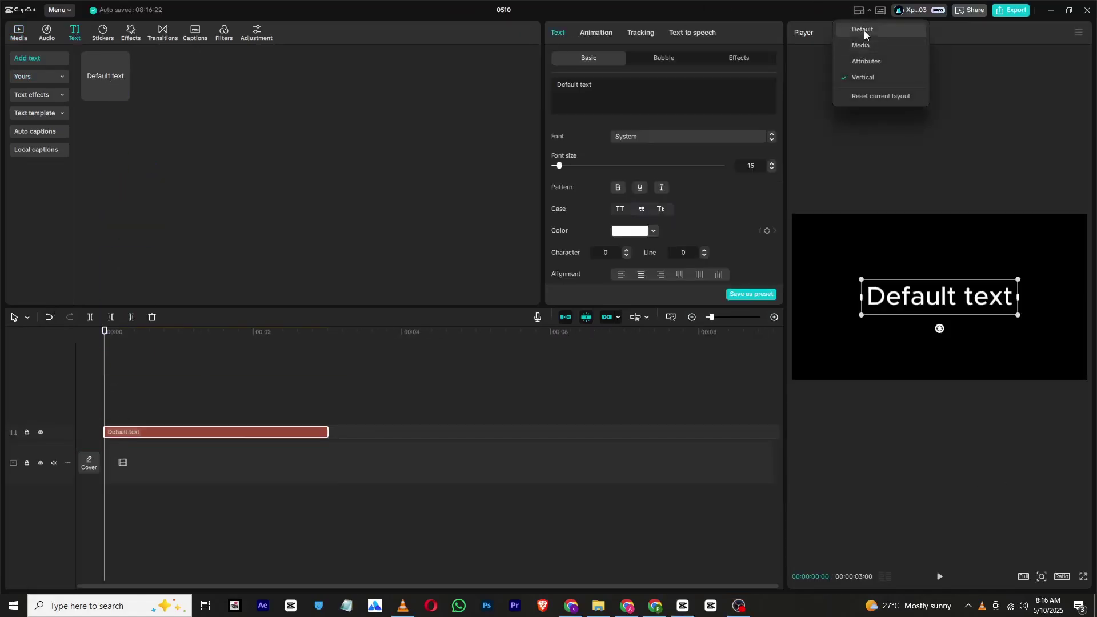
pyautogui.click(864, 28)
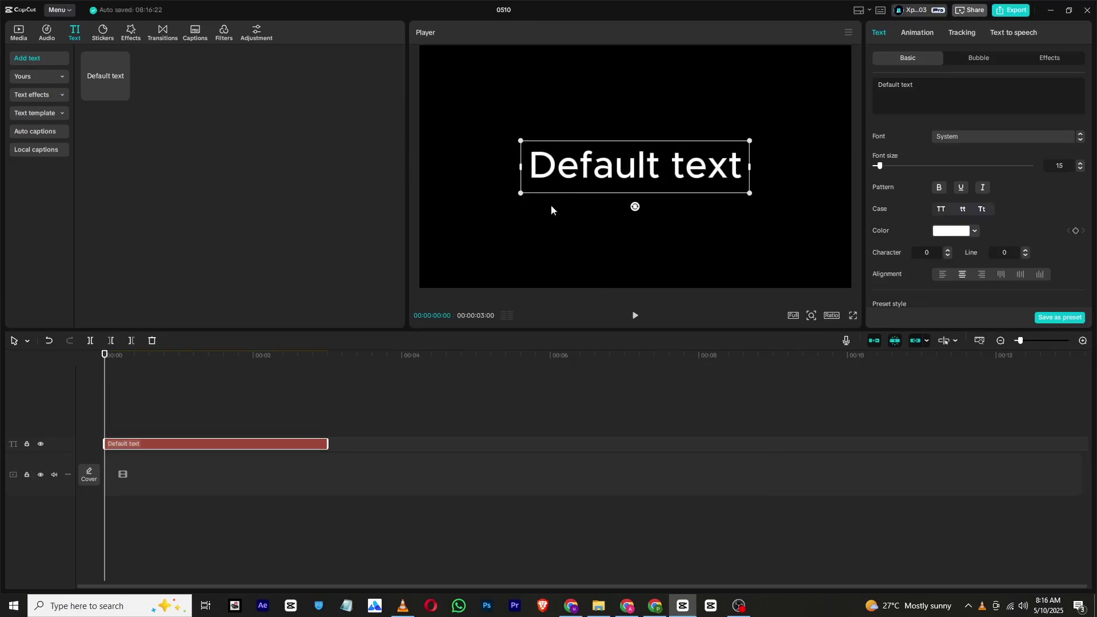
# Replace the default text's content with a solid square symbol.
pyautogui.doubleClick(731, 169)
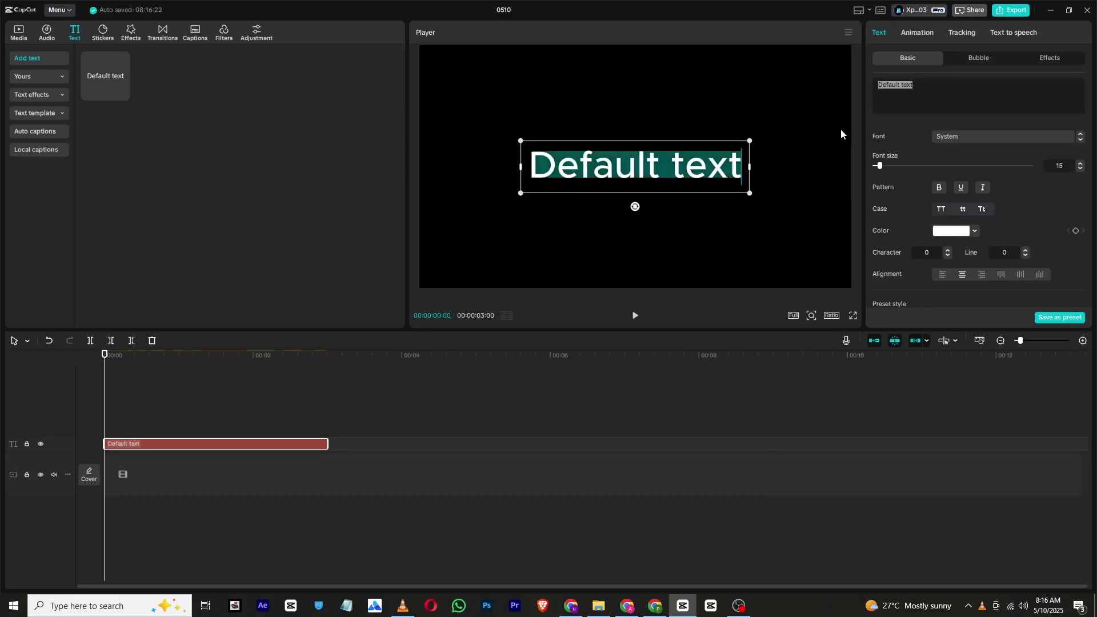
pyautogui.press('super+period')
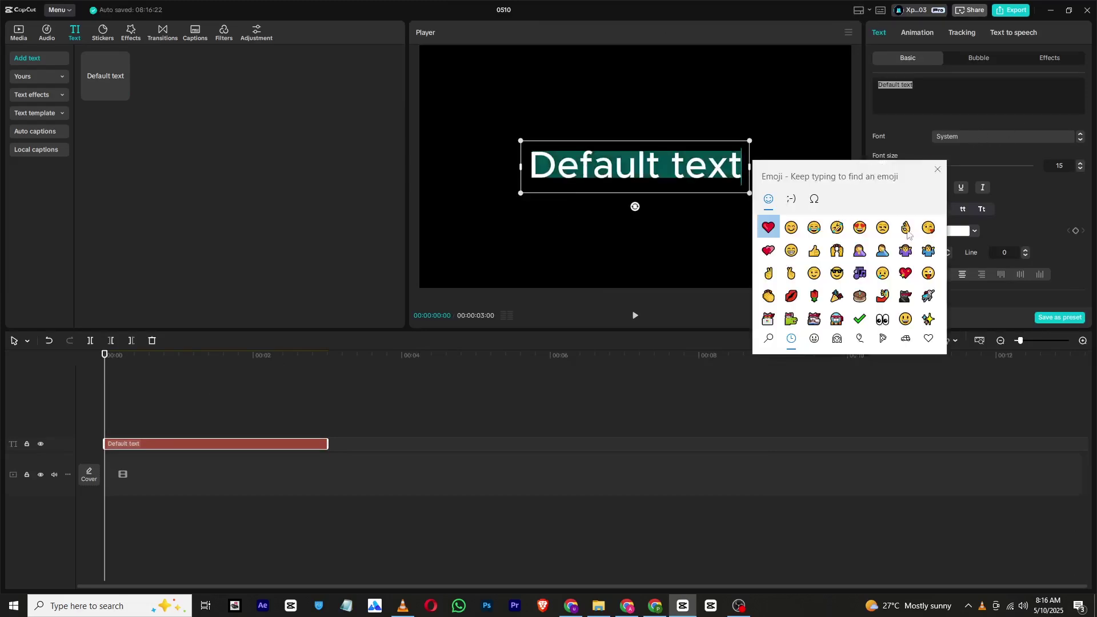
pyautogui.click(815, 200)
pyautogui.scroll(-5, 833, 240)
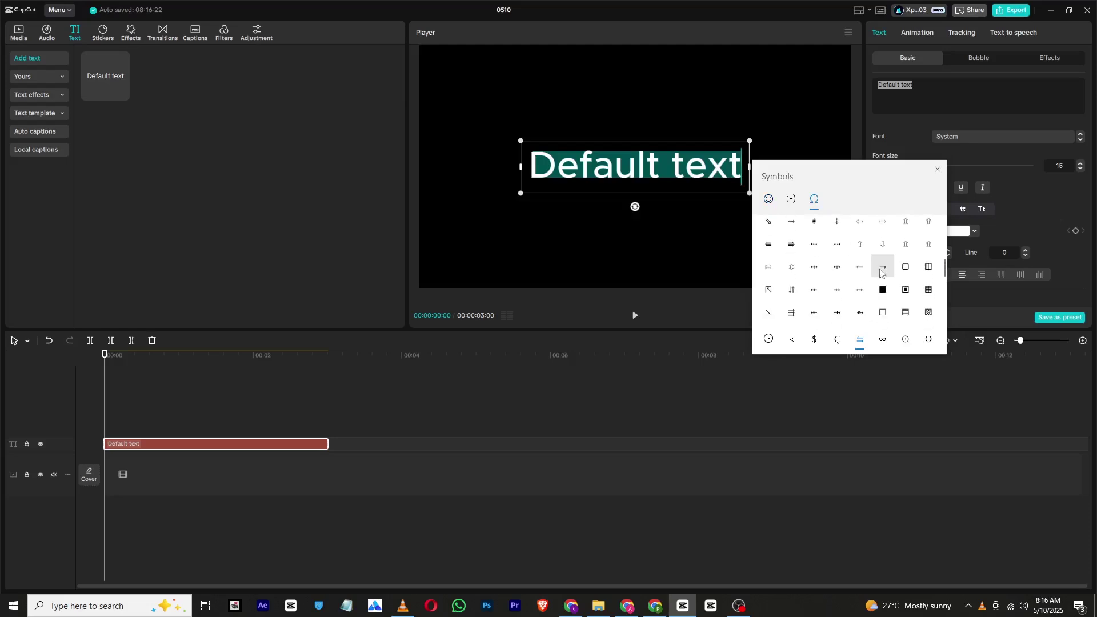
pyautogui.click(882, 289)
pyautogui.click(920, 132)
# Set the square's font size to 300 so it fills the frame and colour it very light grey.
pyautogui.moveTo(880, 165); pyautogui.dragTo(1010, 165)
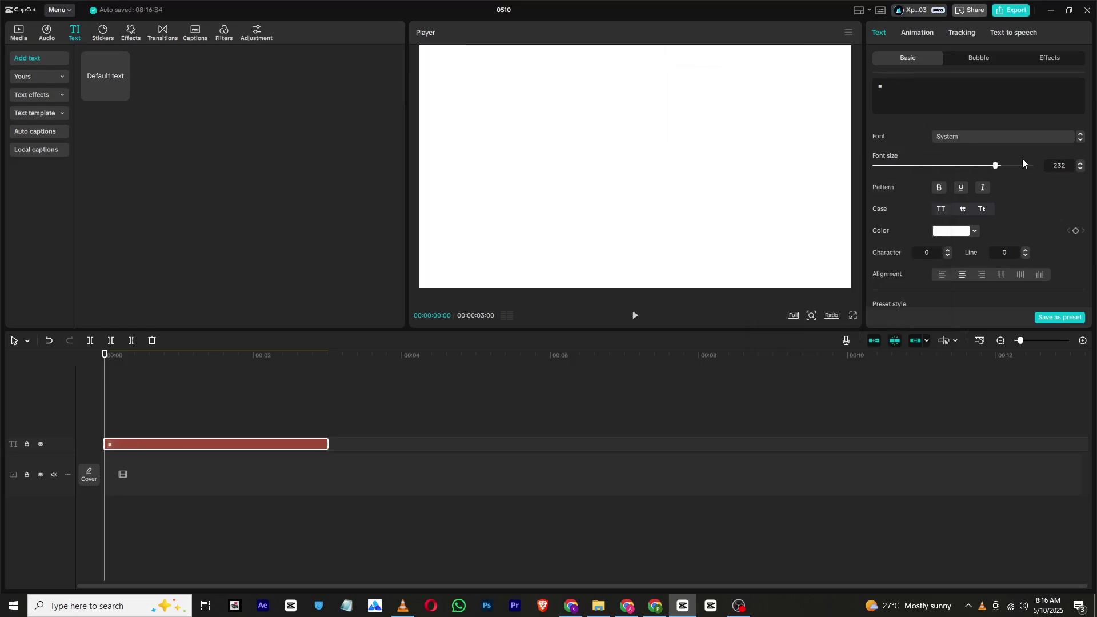
pyautogui.click(969, 231)
pyautogui.click(330, 308)
# Extend the square's clip to about 10:29 and convert it into a compound clip.
pyautogui.moveTo(326, 445); pyautogui.dragTo(919, 400)
pyautogui.rightClick(205, 449)
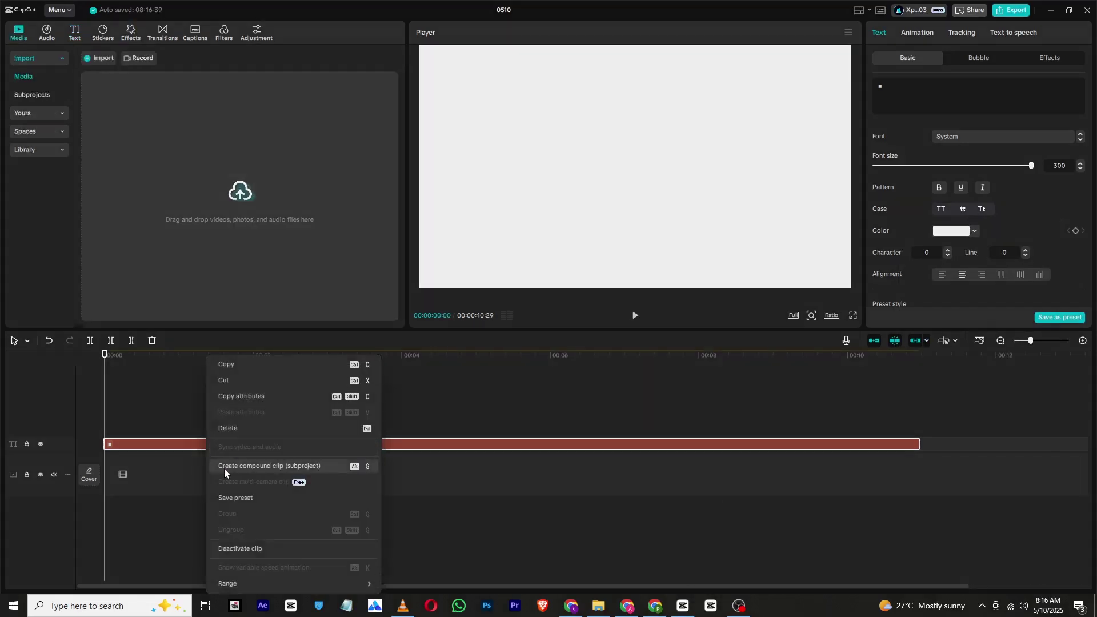
pyautogui.click(223, 469)
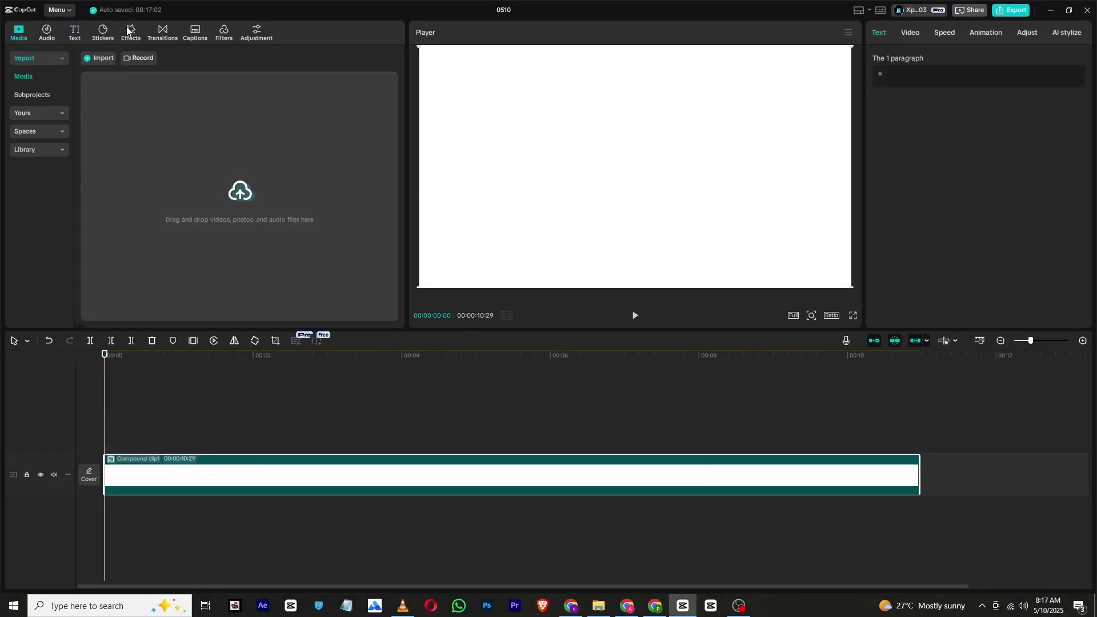
# Apply the Dark Night effect to the compound clip with filters 12, texture 22 and range 46.
pyautogui.click(130, 33)
pyautogui.moveTo(151, 170); pyautogui.dragTo(162, 470)
pyautogui.moveTo(937, 133); pyautogui.dragTo(945, 182)
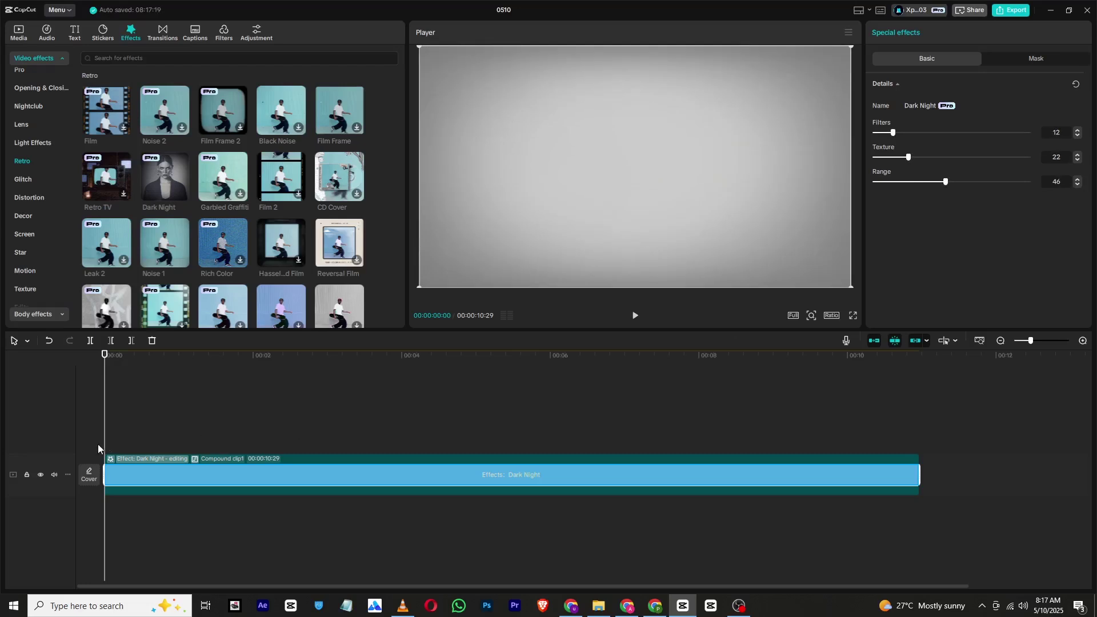
pyautogui.click(117, 387)
pyautogui.moveTo(114, 391); pyautogui.dragTo(102, 390)
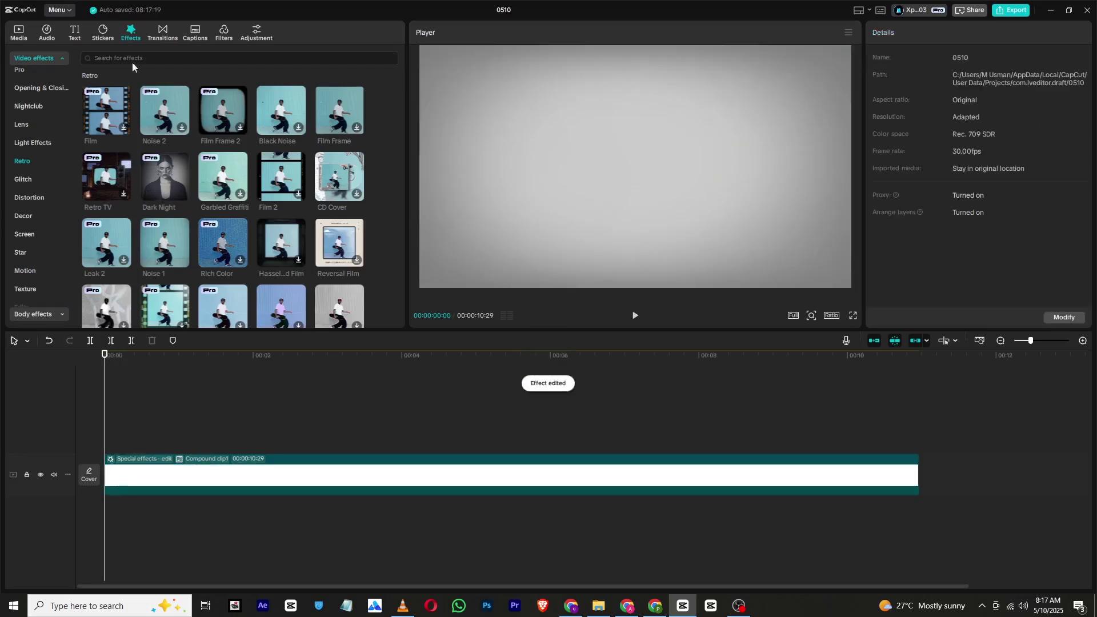
# Add a default text clip above the compound clip and extend it to the compound clip's full length.
pyautogui.click(75, 31)
pyautogui.moveTo(105, 76); pyautogui.dragTo(104, 443)
pyautogui.moveTo(329, 446); pyautogui.dragTo(541, 443)
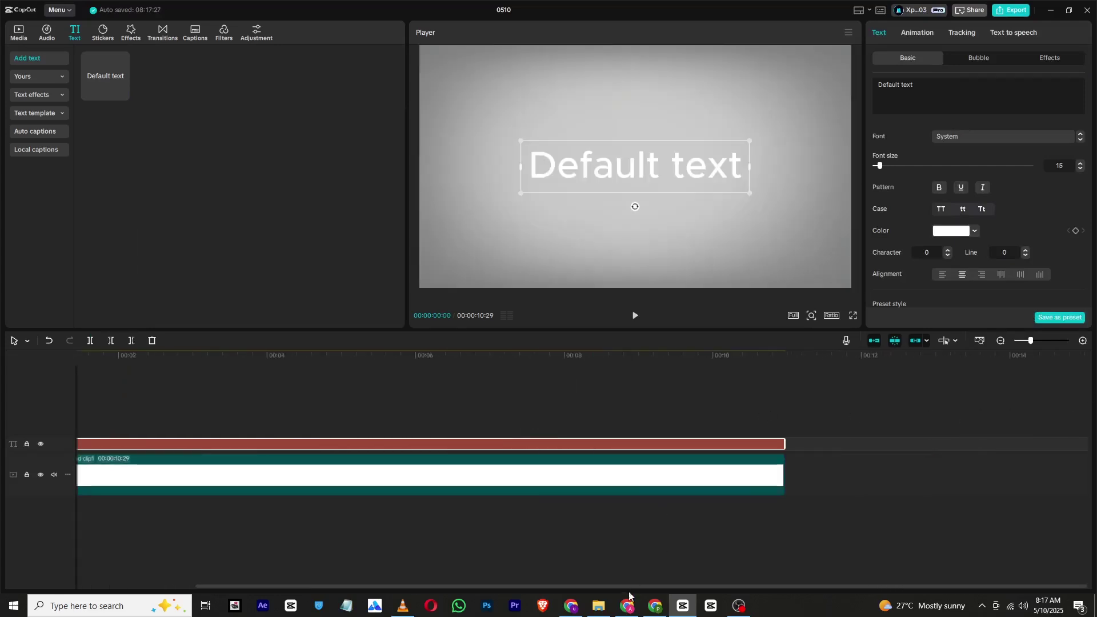
pyautogui.moveTo(628, 586); pyautogui.dragTo(416, 597)
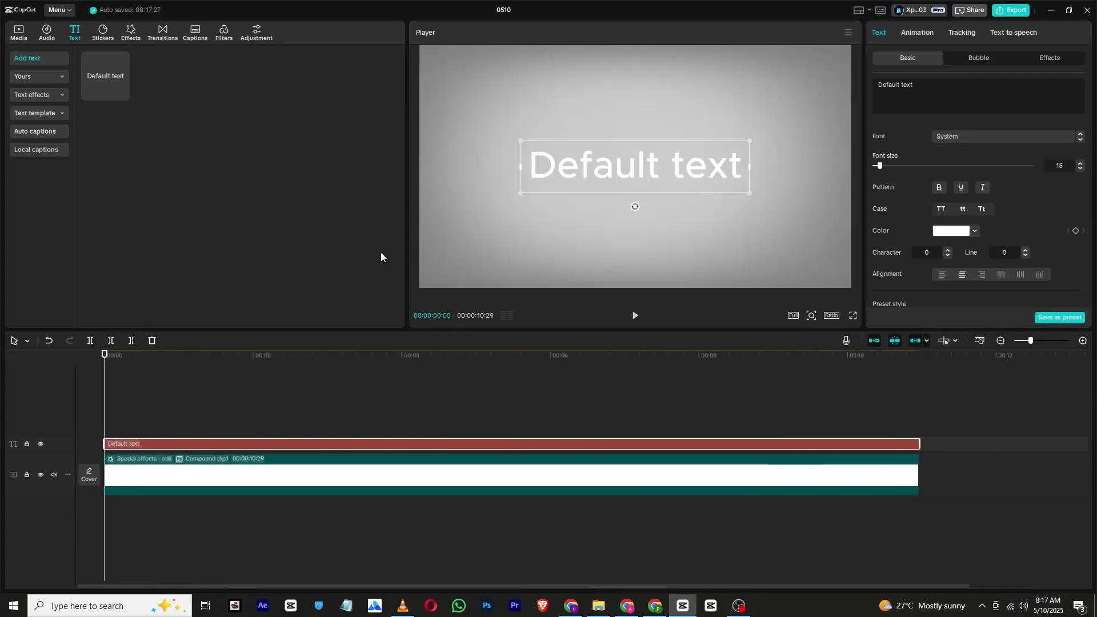
# Replace the new text with a long row of hyphens spanning beyond the frame's width.
pyautogui.doubleClick(570, 177)
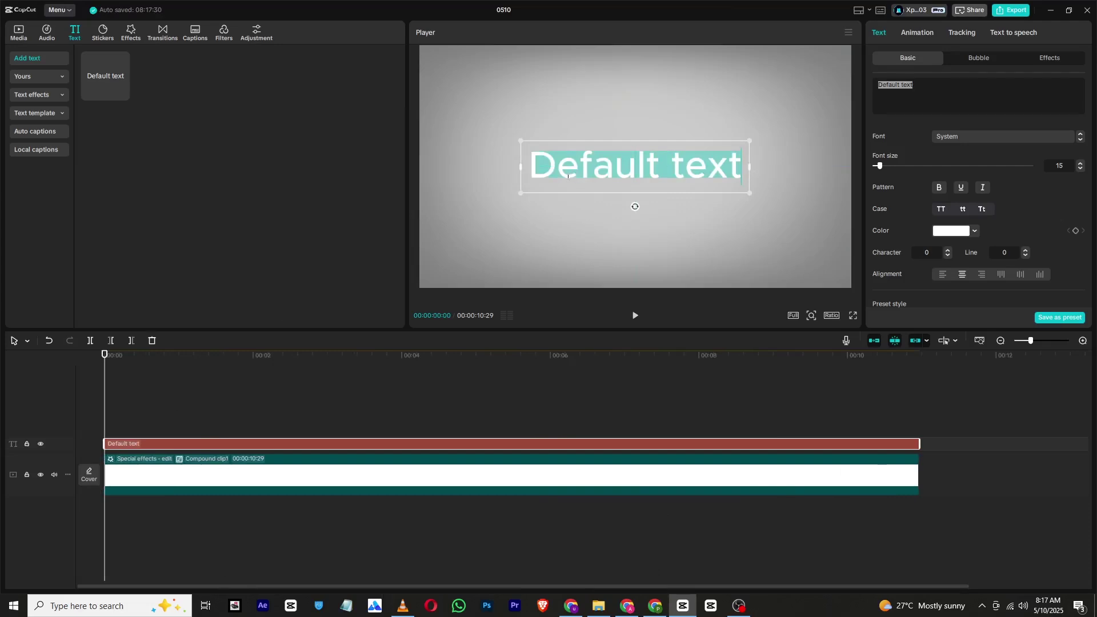
pyautogui.write('---------------')
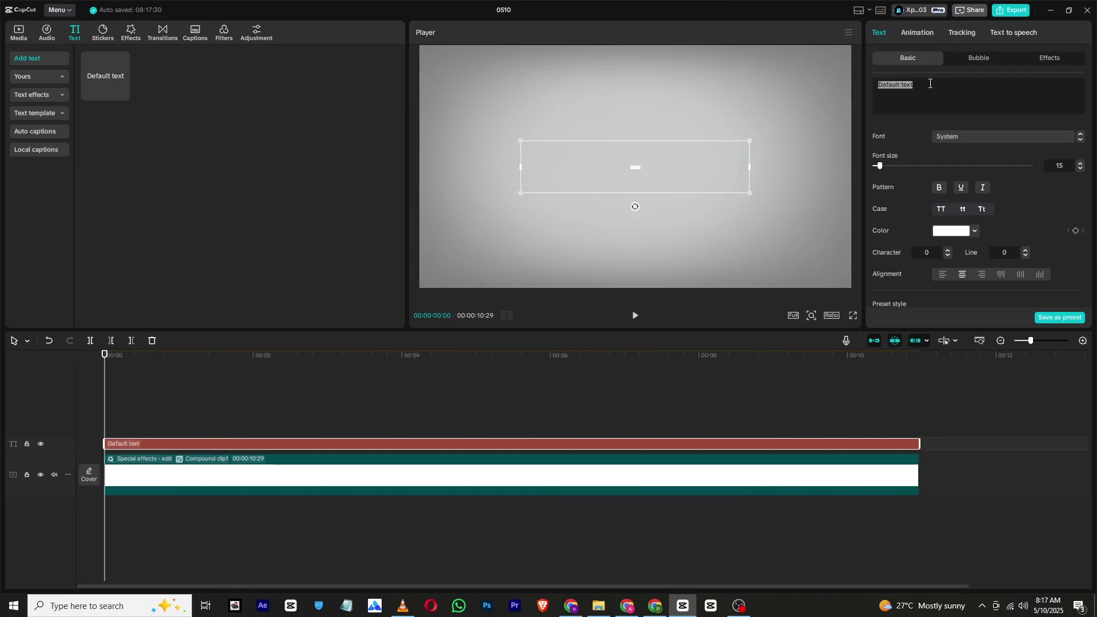
pyautogui.write('-------------------------------------------------------')
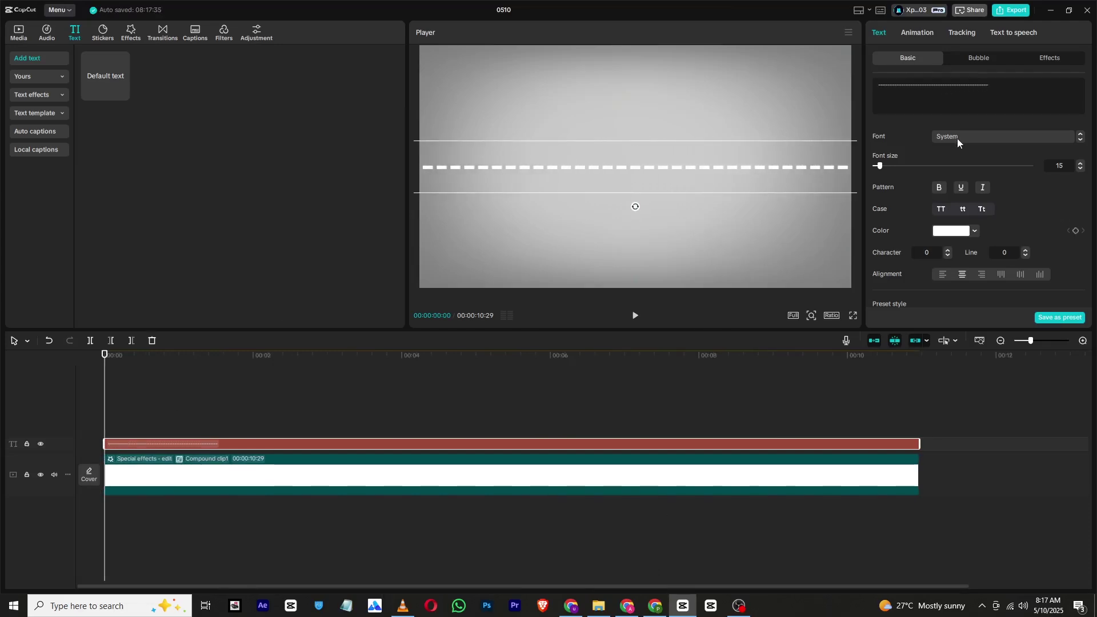
pyautogui.write('-----------------------------------------------------')
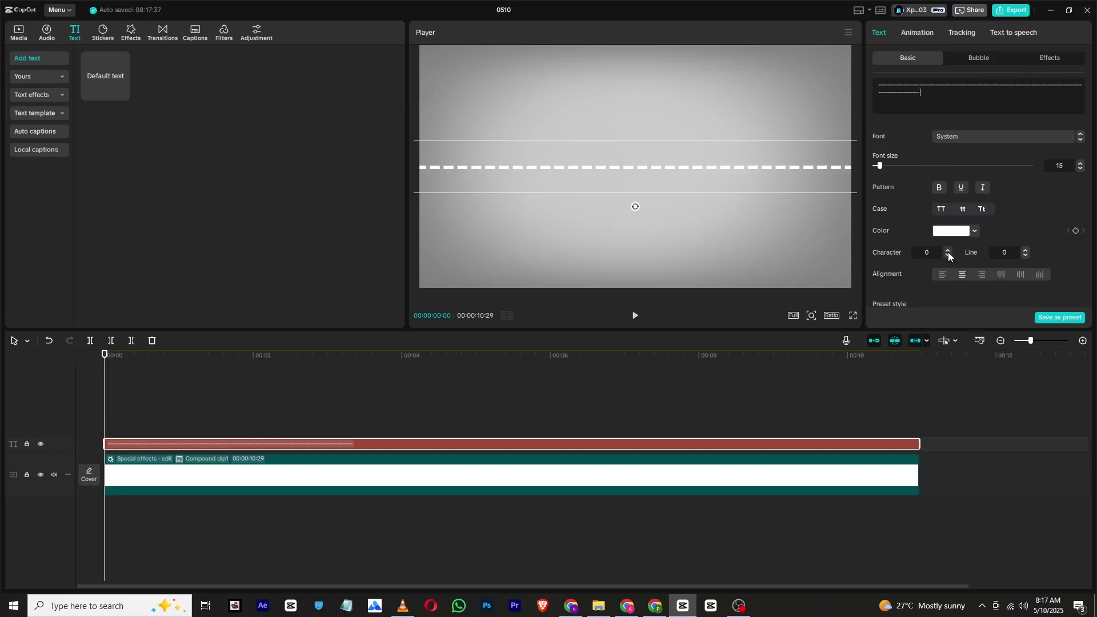
pyautogui.write('---')
# Change the hyphen line's colour to black.
pyautogui.click(948, 233)
pyautogui.moveTo(925, 269); pyautogui.dragTo(886, 351)
pyautogui.click(982, 218)
# Set the line's character spacing to -5 and move the line down into the lower part of the frame.
pyautogui.click(948, 249)
pyautogui.click(948, 250)
pyautogui.click(948, 249)
pyautogui.click(948, 250)
pyautogui.click(948, 256)
pyautogui.click(948, 256)
pyautogui.click(948, 256)
pyautogui.click(948, 256)
pyautogui.click(948, 255)
pyautogui.click(948, 255)
pyautogui.click(948, 255)
pyautogui.click(947, 256)
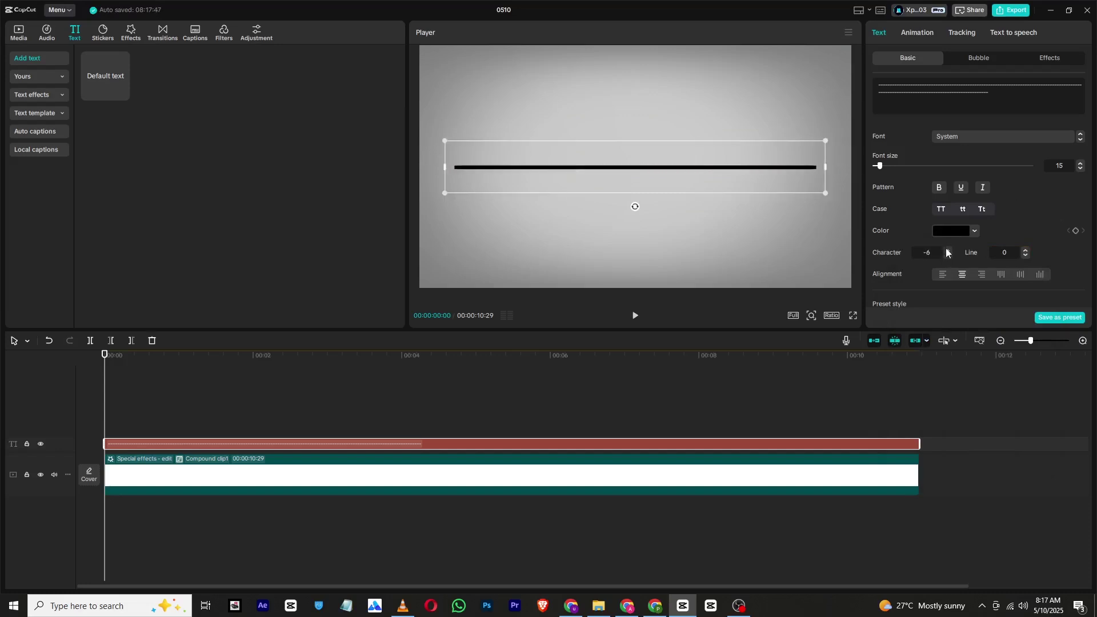
pyautogui.click(948, 250)
pyautogui.moveTo(688, 169); pyautogui.dragTo(684, 228)
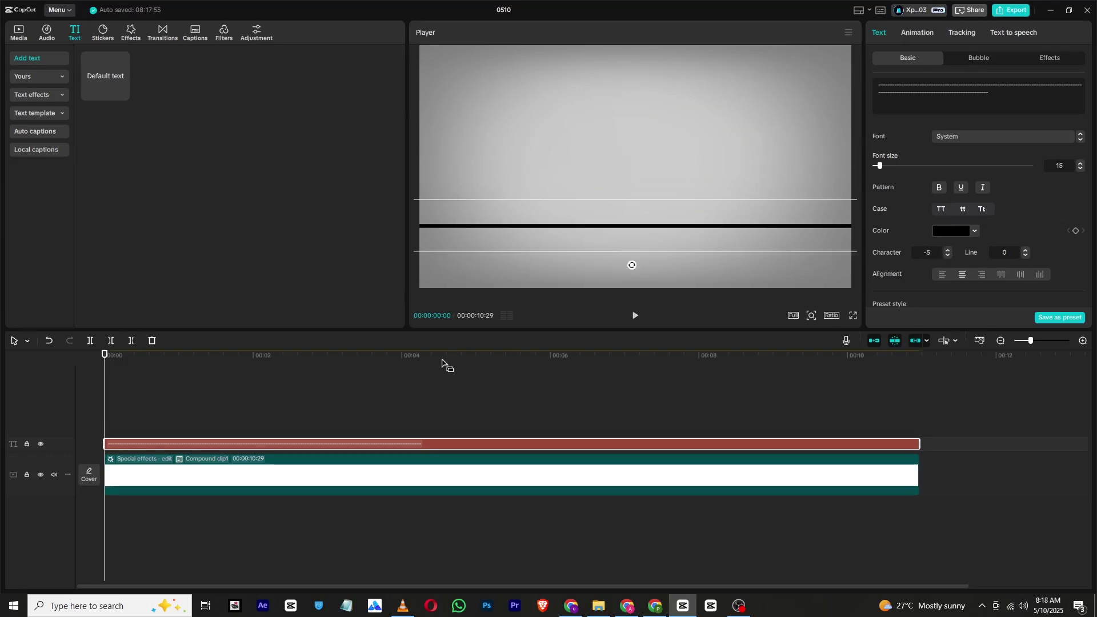
# Duplicate the line text and turn the copy into a small solid square symbol centred on the line.
pyautogui.hotkey('ctrl', 'c')
pyautogui.hotkey('ctrl', 'v')
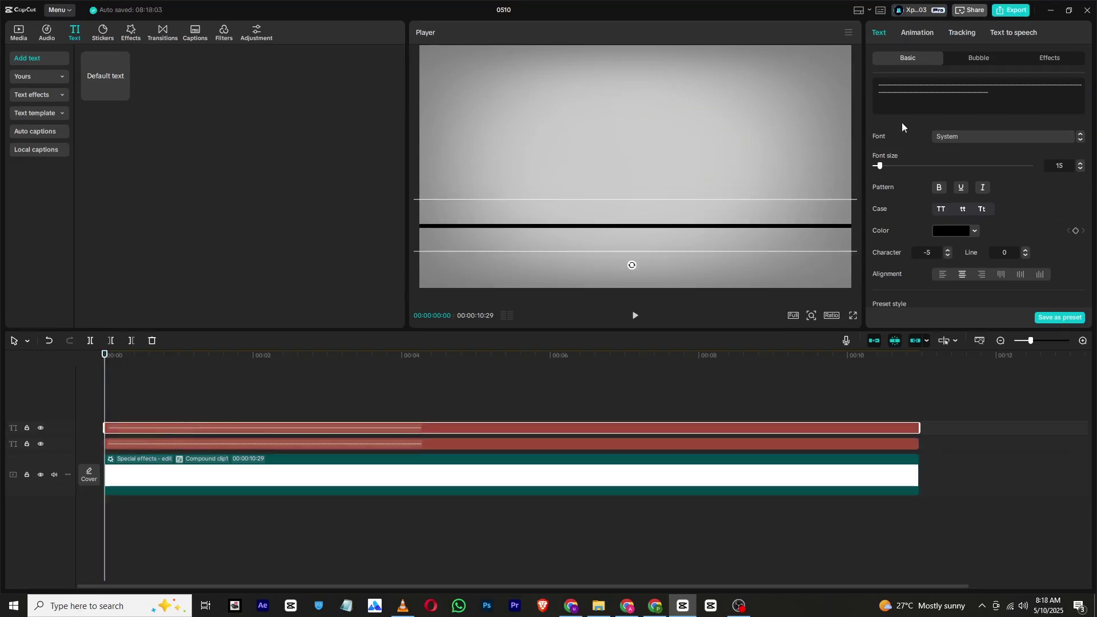
pyautogui.hotkey('ctrl', 'a')
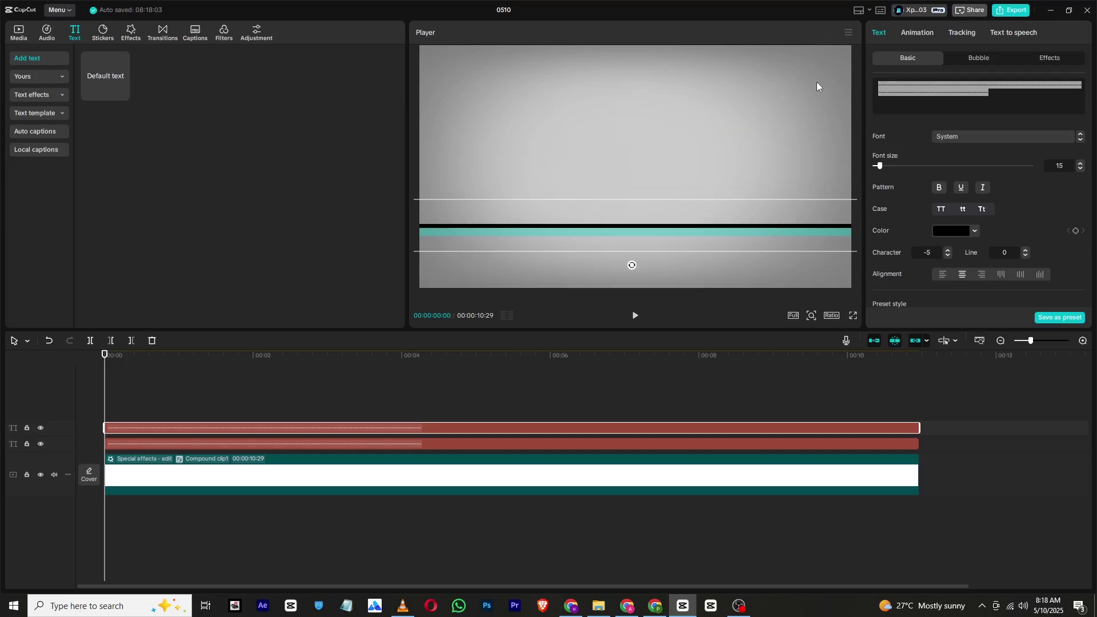
pyautogui.press('super+period')
pyautogui.click(964, 154)
pyautogui.scroll(-3, 1033, 252)
pyautogui.click(1032, 244)
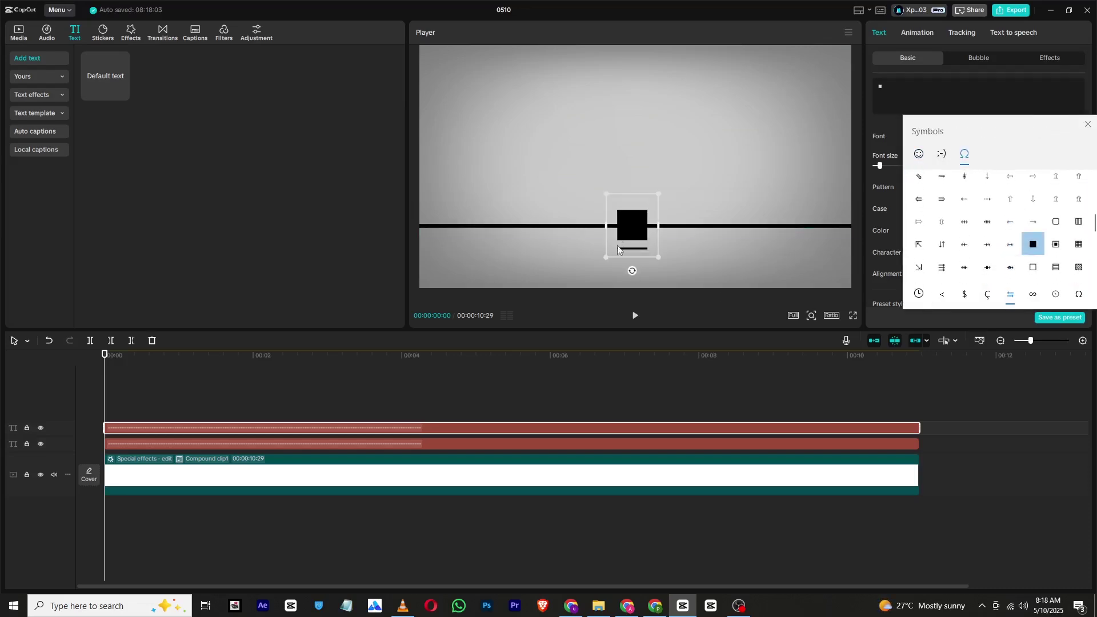
pyautogui.click(646, 197)
pyautogui.moveTo(660, 200); pyautogui.dragTo(646, 211)
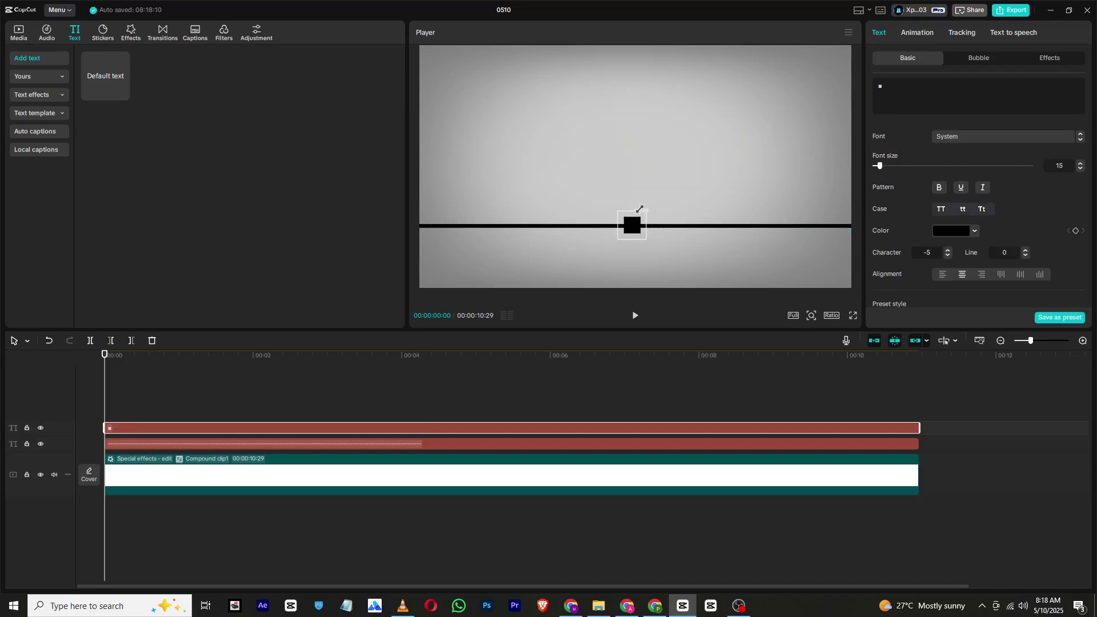
# Duplicate the square twice and place the copies further right along the line.
pyautogui.hotkey('ctrl', 'c')
pyautogui.hotkey('ctrl', 'v')
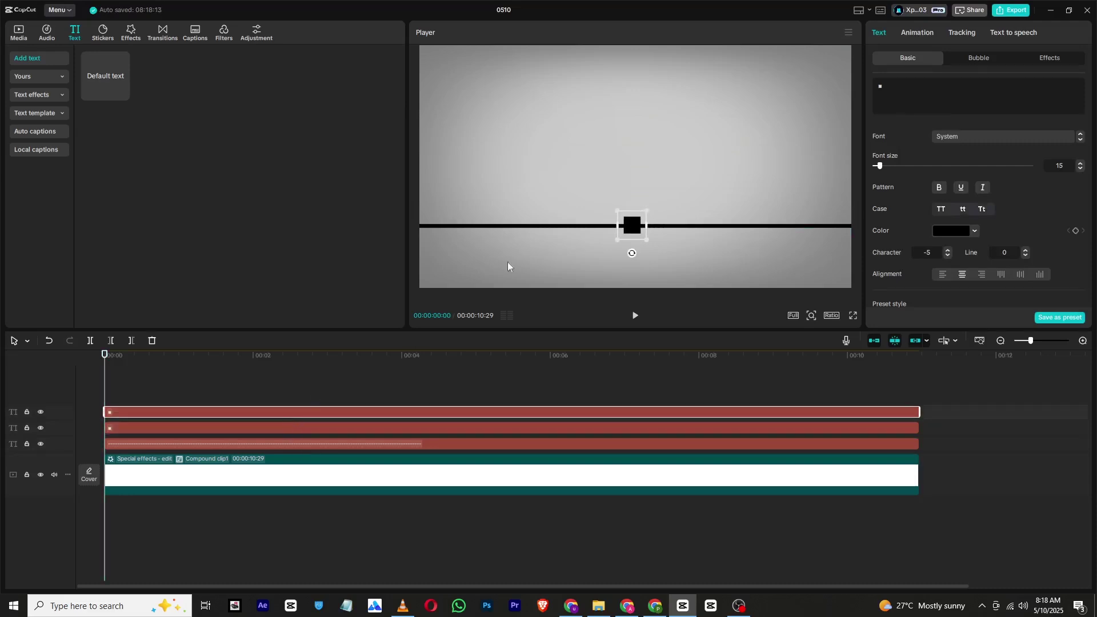
pyautogui.moveTo(636, 224); pyautogui.dragTo(742, 224)
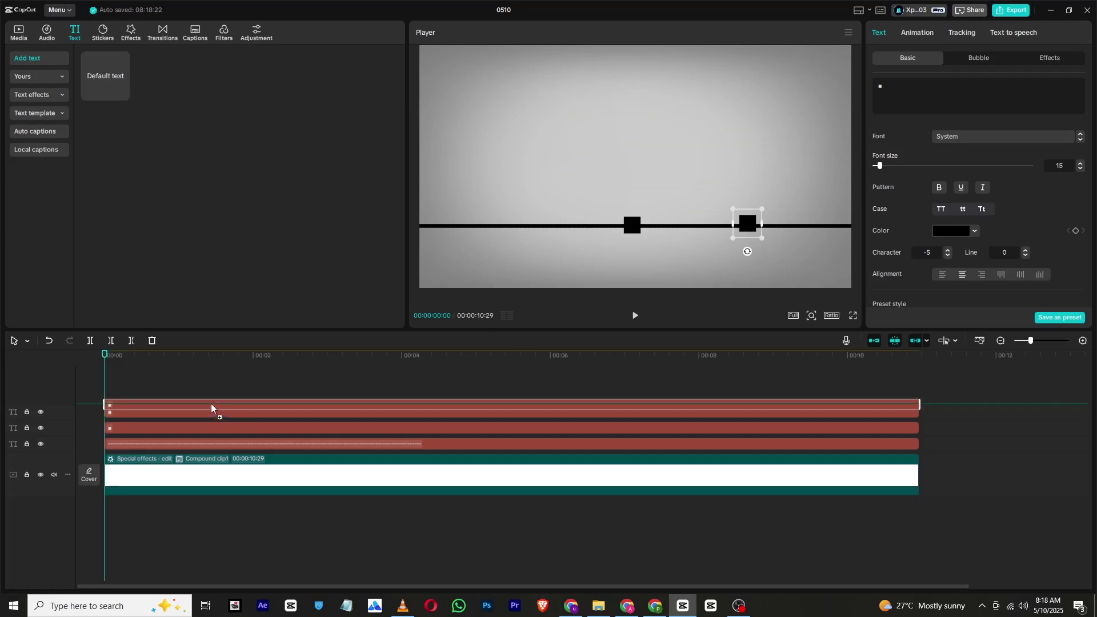
pyautogui.hotkey('ctrl', 'v')
pyautogui.moveTo(738, 227); pyautogui.dragTo(815, 222)
# Align the squares vertically with the line and shift the leftmost one slightly right to even out the spacing.
pyautogui.click(753, 227)
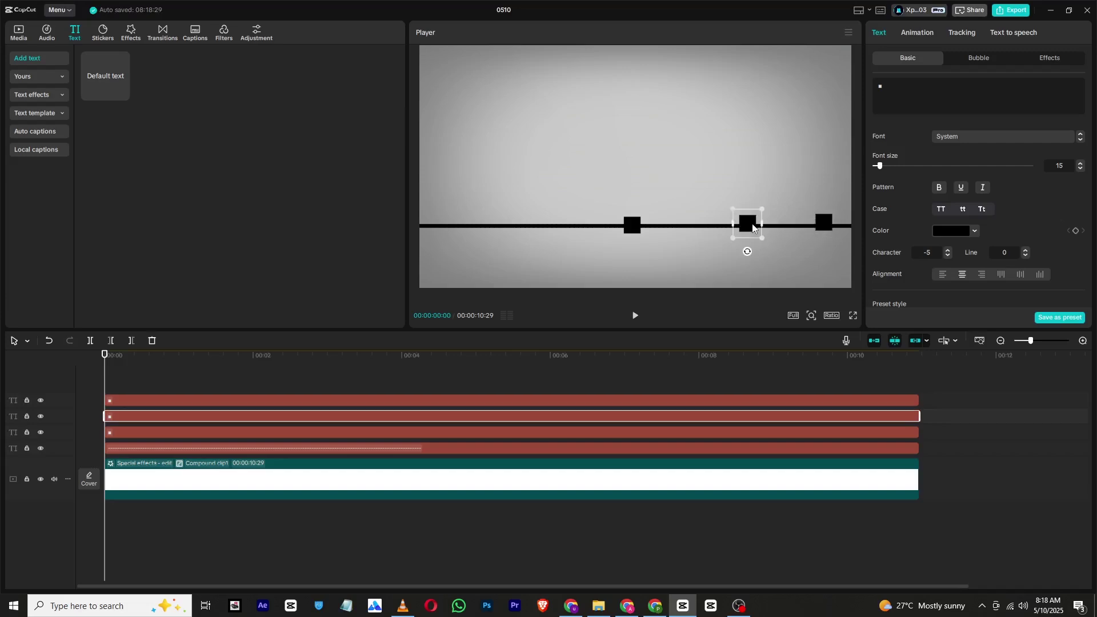
pyautogui.click(194, 381)
pyautogui.click(185, 421)
pyautogui.moveTo(747, 224); pyautogui.dragTo(747, 225)
pyautogui.click(631, 229)
pyautogui.moveTo(632, 229); pyautogui.dragTo(670, 228)
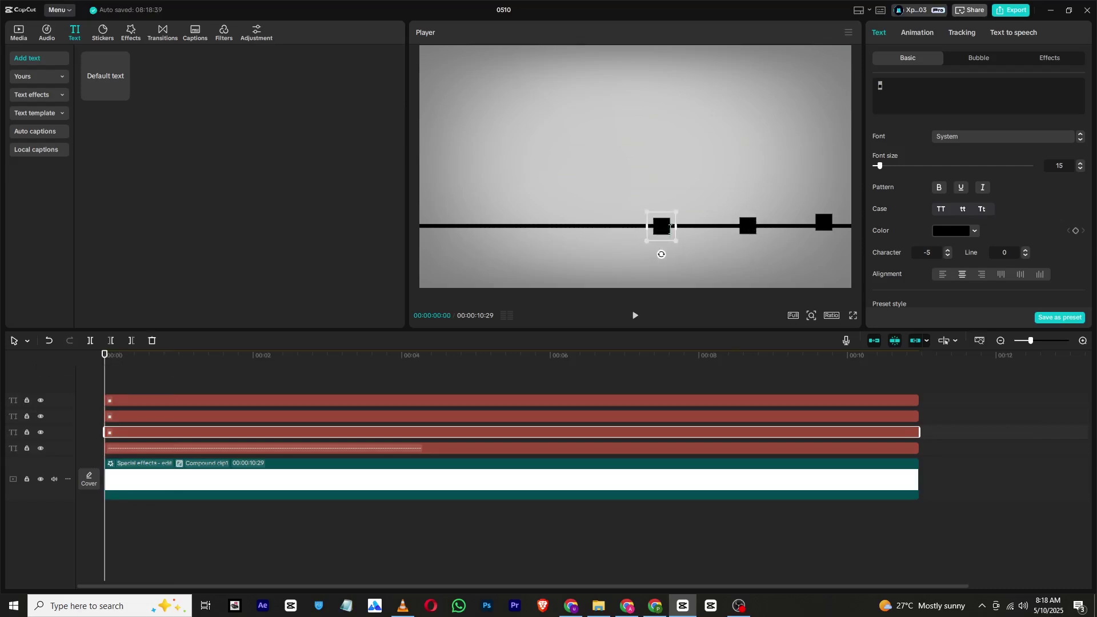
pyautogui.click(818, 223)
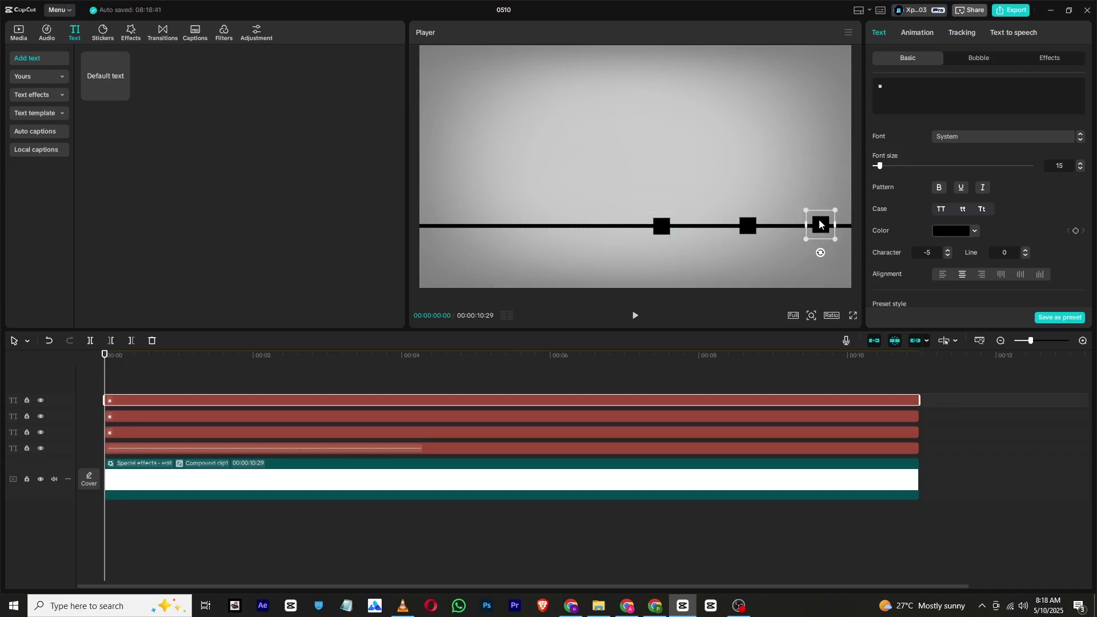
pyautogui.click(320, 371)
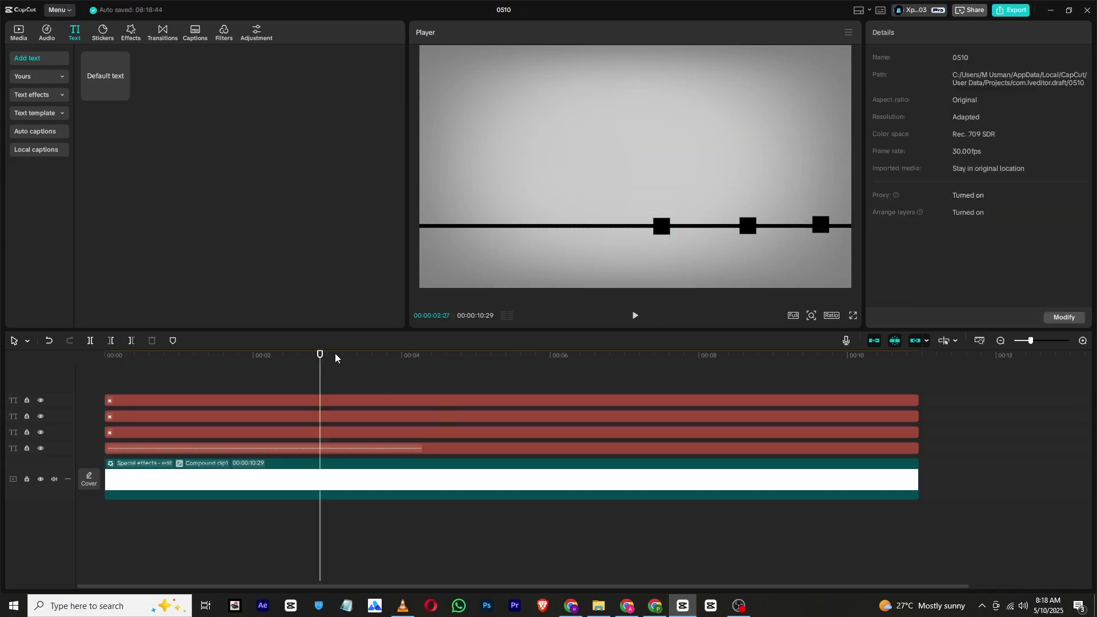
# Duplicate the rightmost square's clip and replace the copy's content with a solid circle symbol.
pyautogui.click(403, 605)
pyautogui.hotkey('alt', 'Tab')
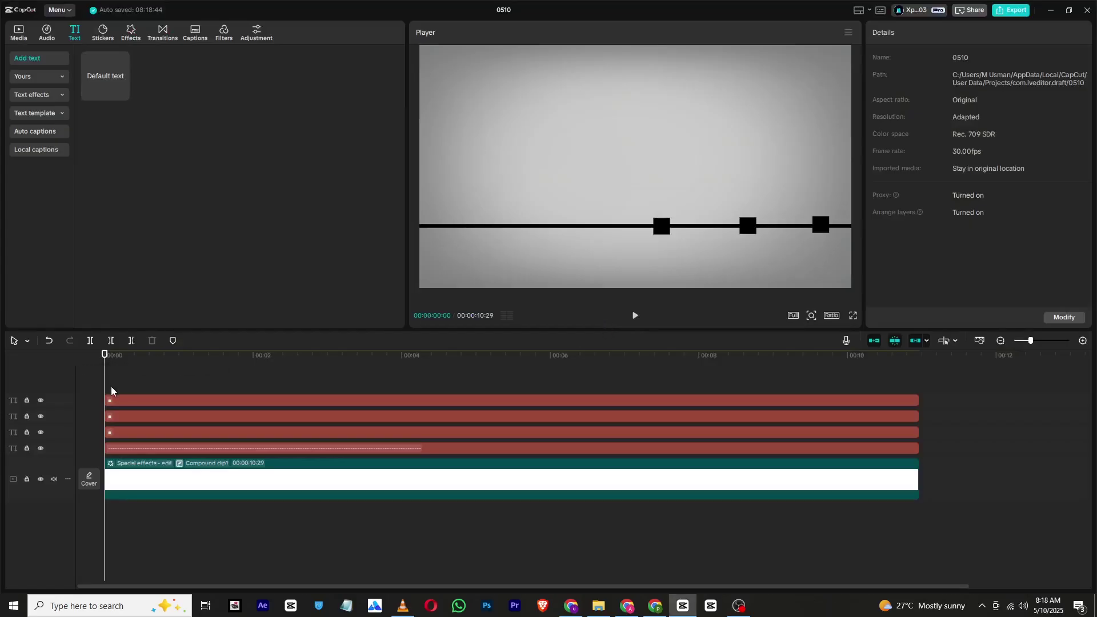
pyautogui.click(127, 404)
pyautogui.hotkey('ctrl', 'c')
pyautogui.hotkey('ctrl', 'v')
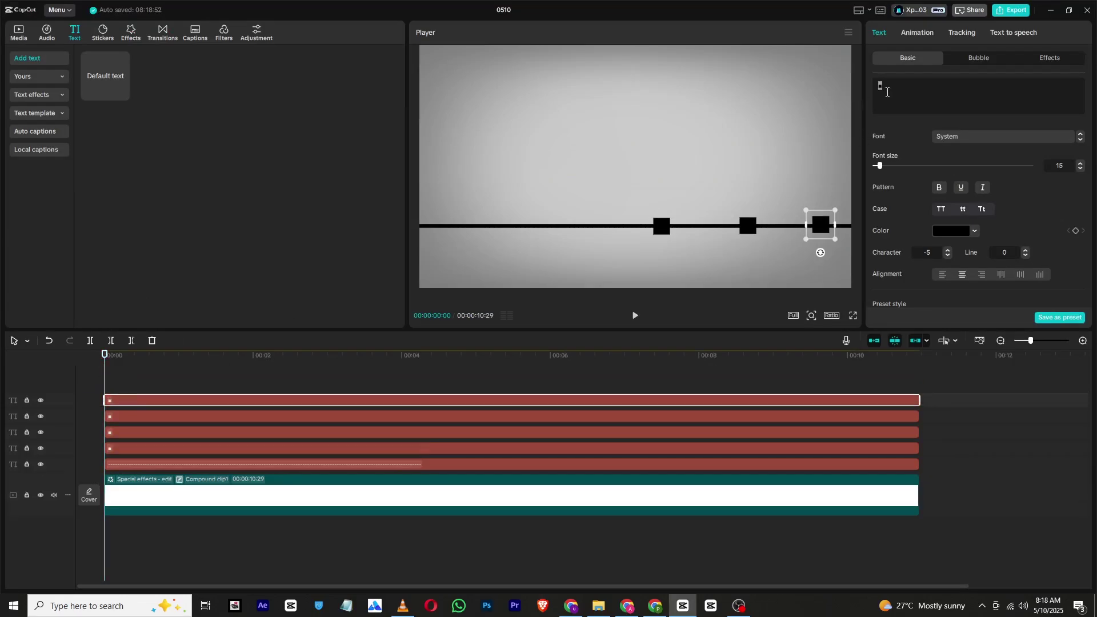
pyautogui.press('super+period')
pyautogui.click(944, 131)
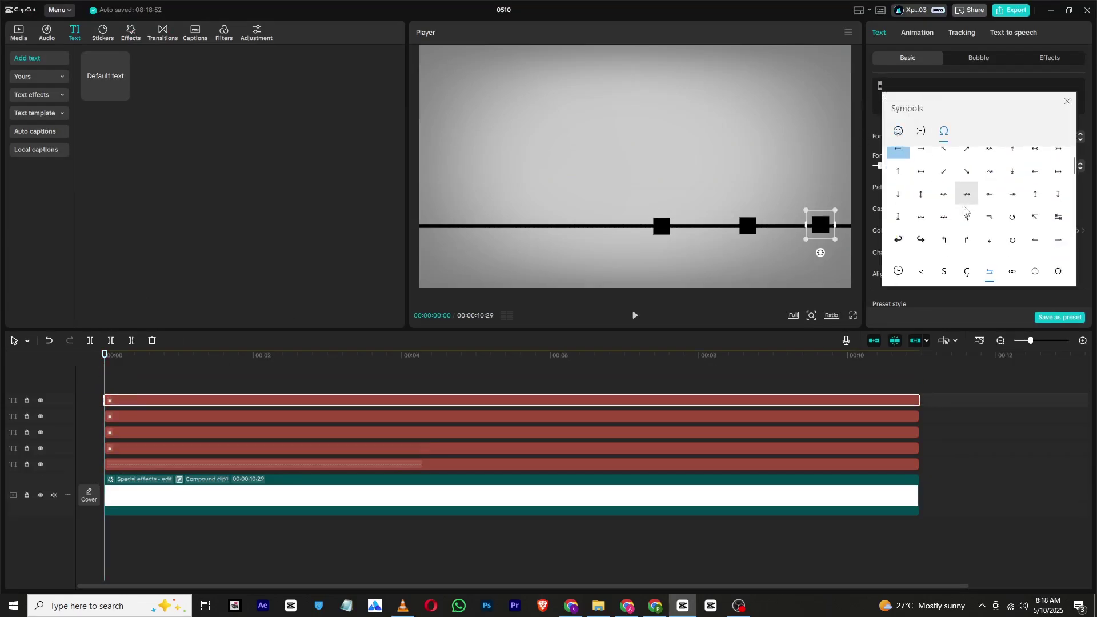
pyautogui.scroll(-5, 971, 217)
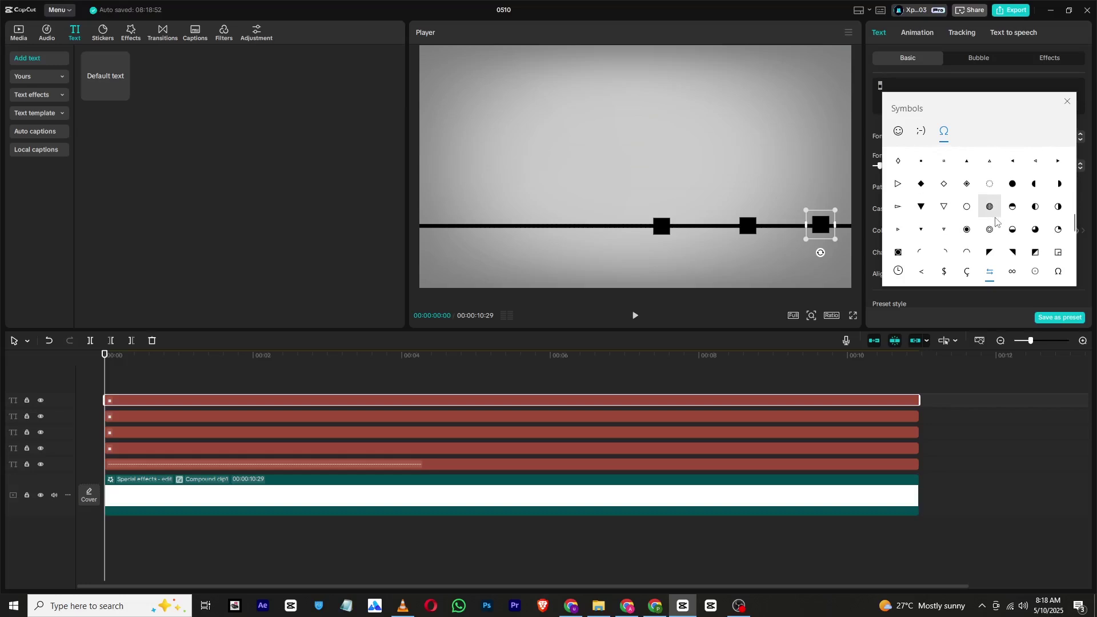
pyautogui.click(1013, 184)
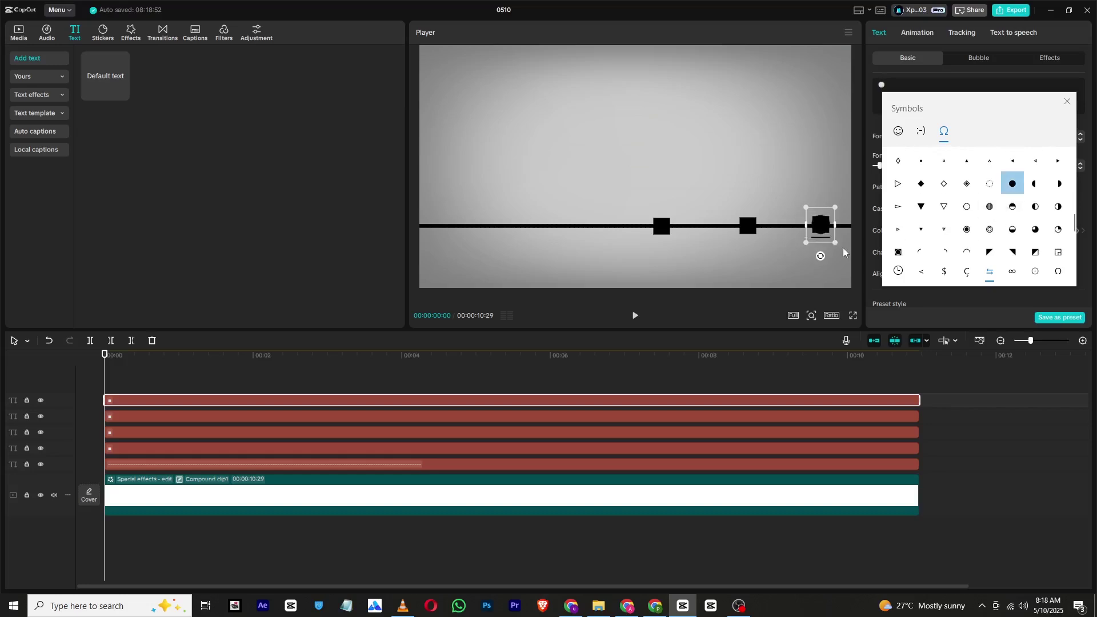
# Enlarge the circle to about twice the squares' width and place it directly above the leftmost square.
pyautogui.click(835, 205)
pyautogui.moveTo(836, 210); pyautogui.dragTo(853, 187)
pyautogui.moveTo(822, 237); pyautogui.dragTo(663, 212)
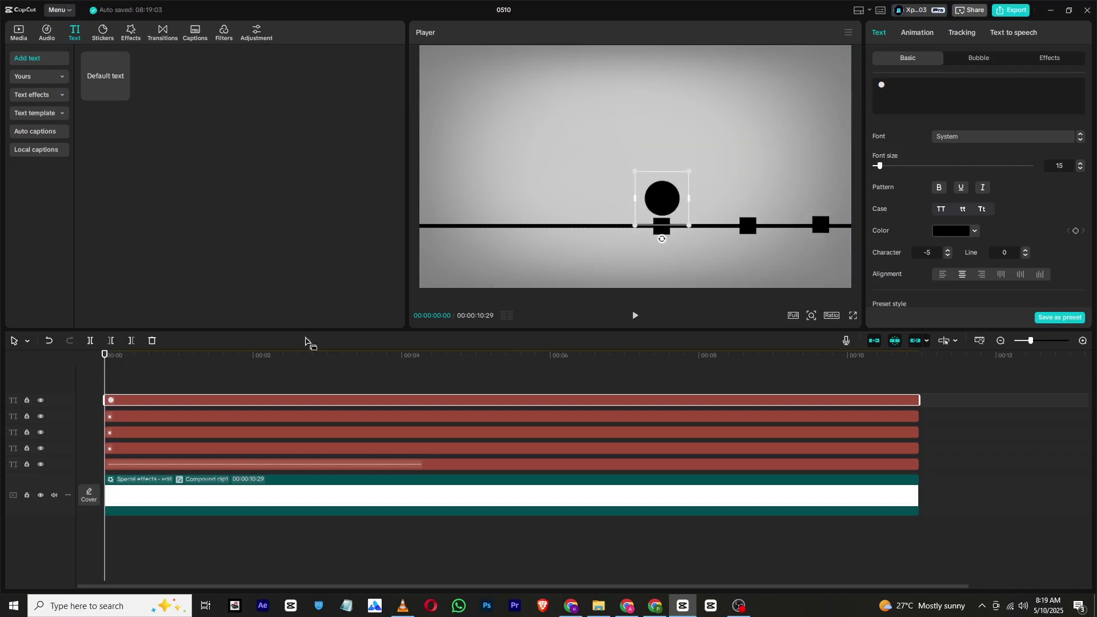
# Recolor the circle above the leftmost square to dark red, hex 8C0000.
pyautogui.click(945, 231)
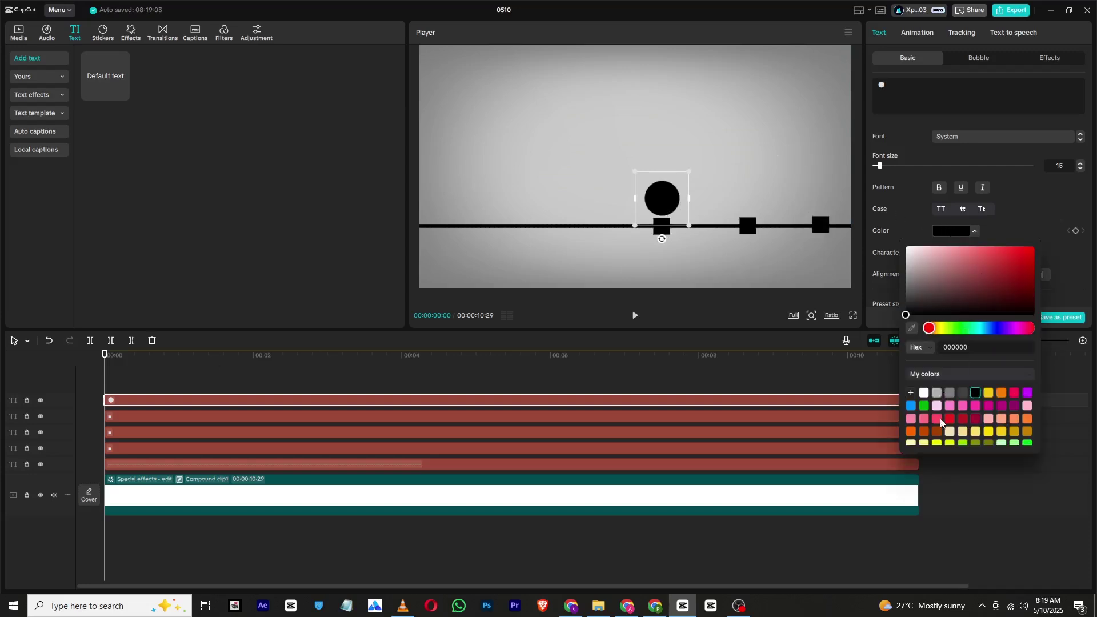
pyautogui.click(911, 431)
pyautogui.moveTo(1022, 267)
pyautogui.mouseDown()
pyautogui.moveTo(1043, 280)
pyautogui.moveTo(1049, 268)
pyautogui.mouseUp()
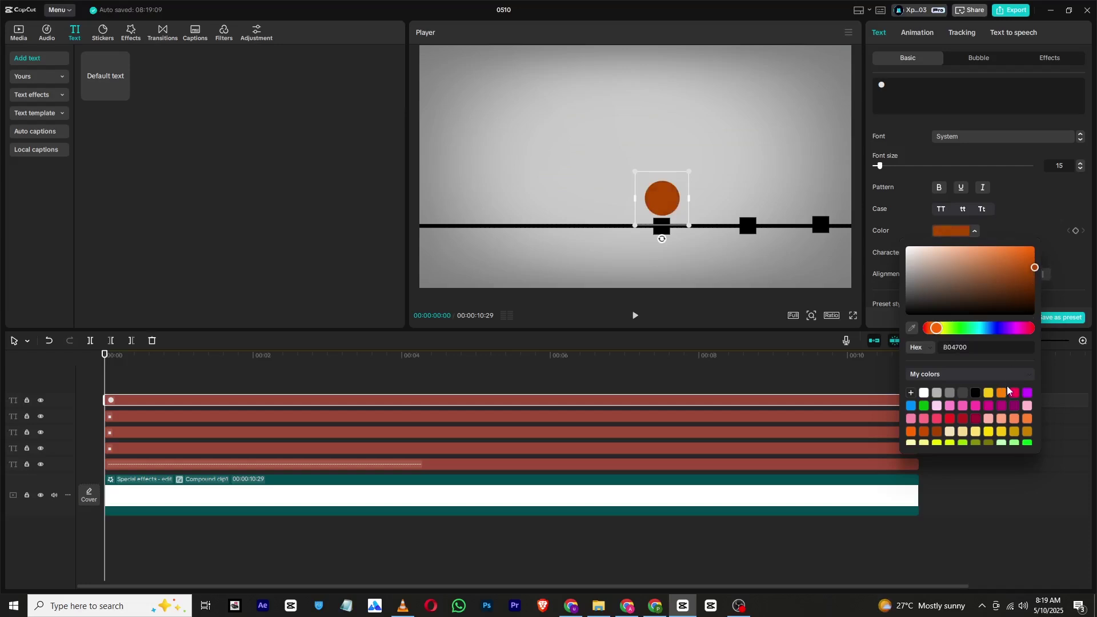
pyautogui.click(962, 419)
pyautogui.moveTo(1023, 279); pyautogui.dragTo(1047, 277)
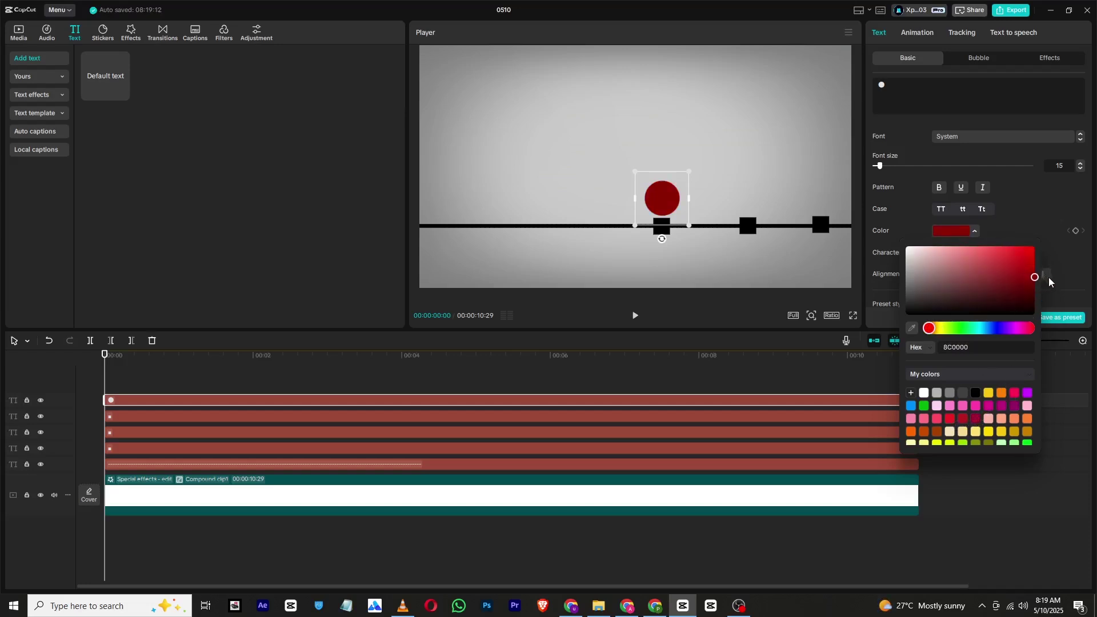
# Duplicate the red circle twice and place the copies above the middle and rightmost squares.
pyautogui.moveTo(300, 403); pyautogui.dragTo(301, 381)
pyautogui.moveTo(687, 194); pyautogui.dragTo(772, 191)
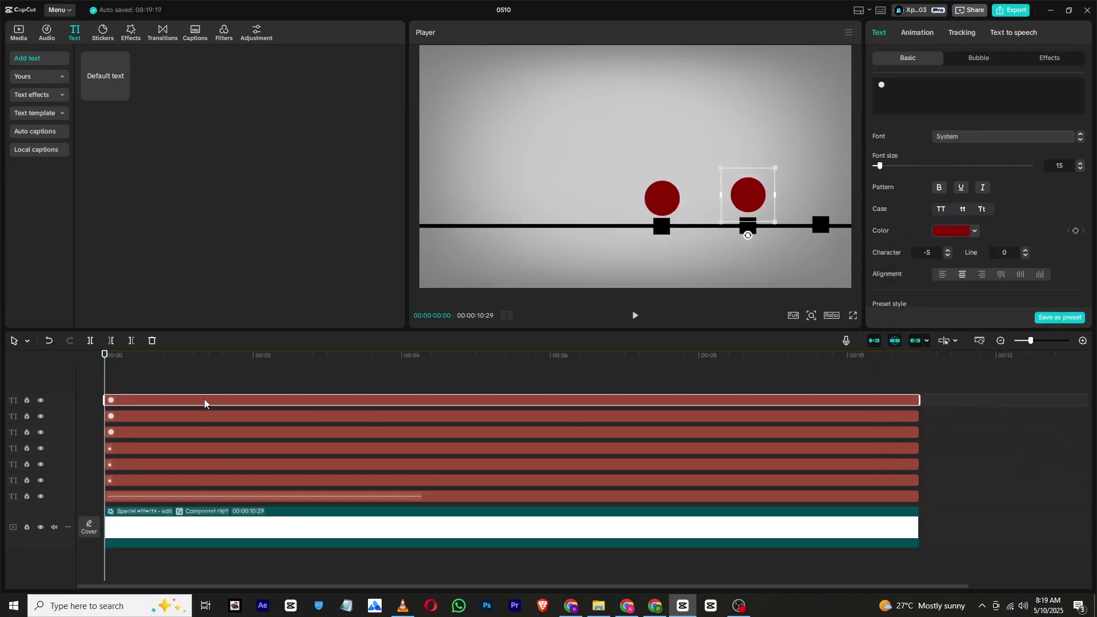
pyautogui.click(199, 423)
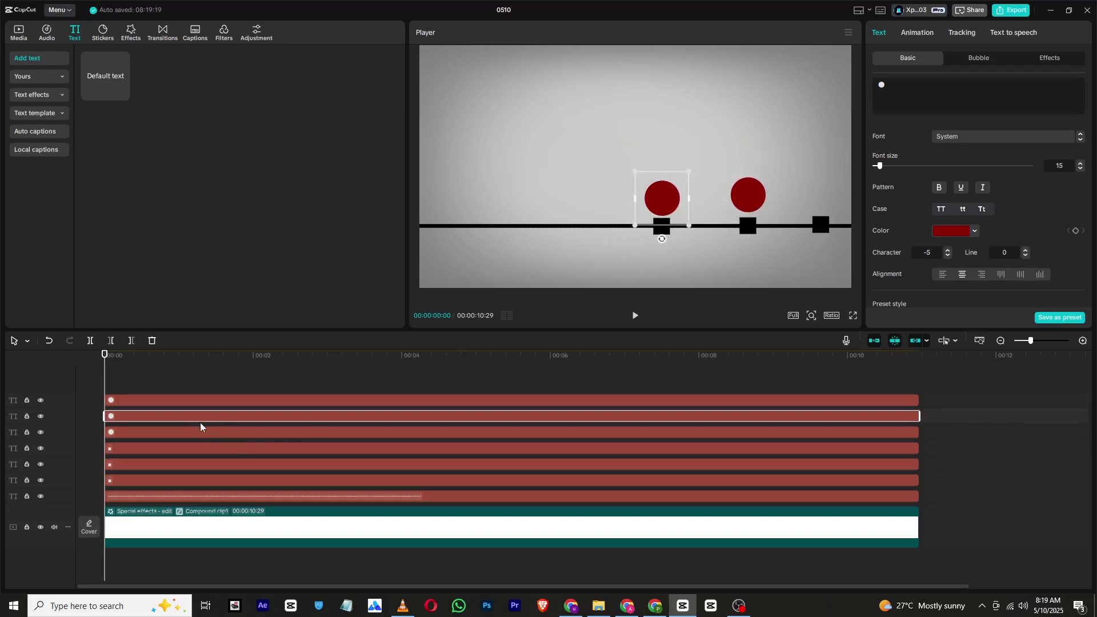
pyautogui.moveTo(657, 200); pyautogui.dragTo(817, 202)
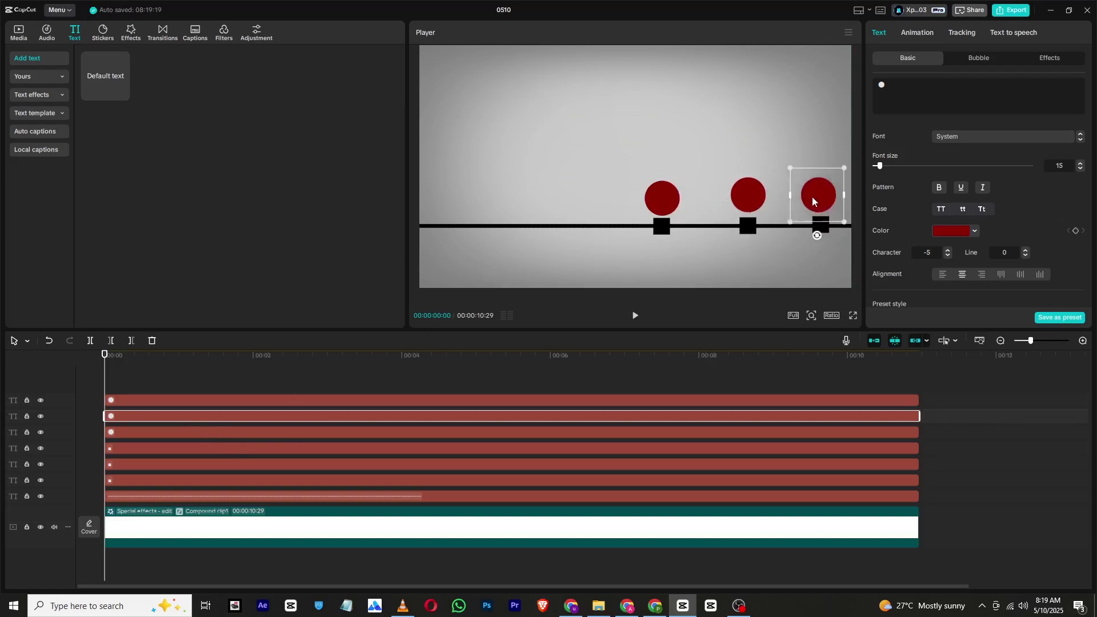
# Combine the black line and the three square text clips into one compound clip.
pyautogui.moveTo(931, 447); pyautogui.dragTo(879, 499)
pyautogui.rightClick(882, 495)
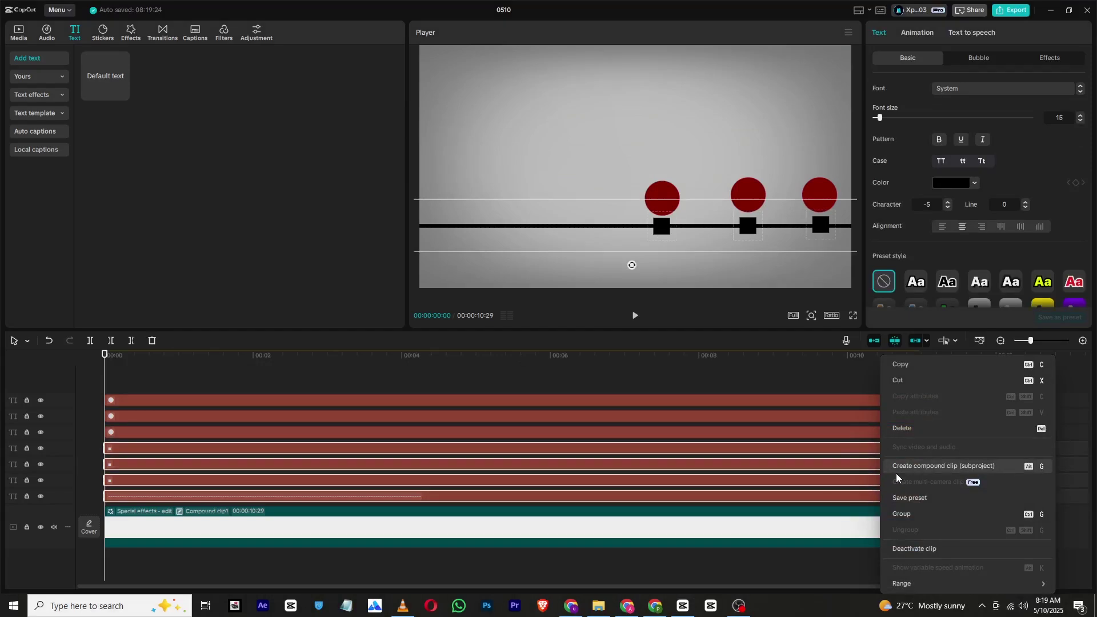
pyautogui.click(895, 472)
pyautogui.click(189, 386)
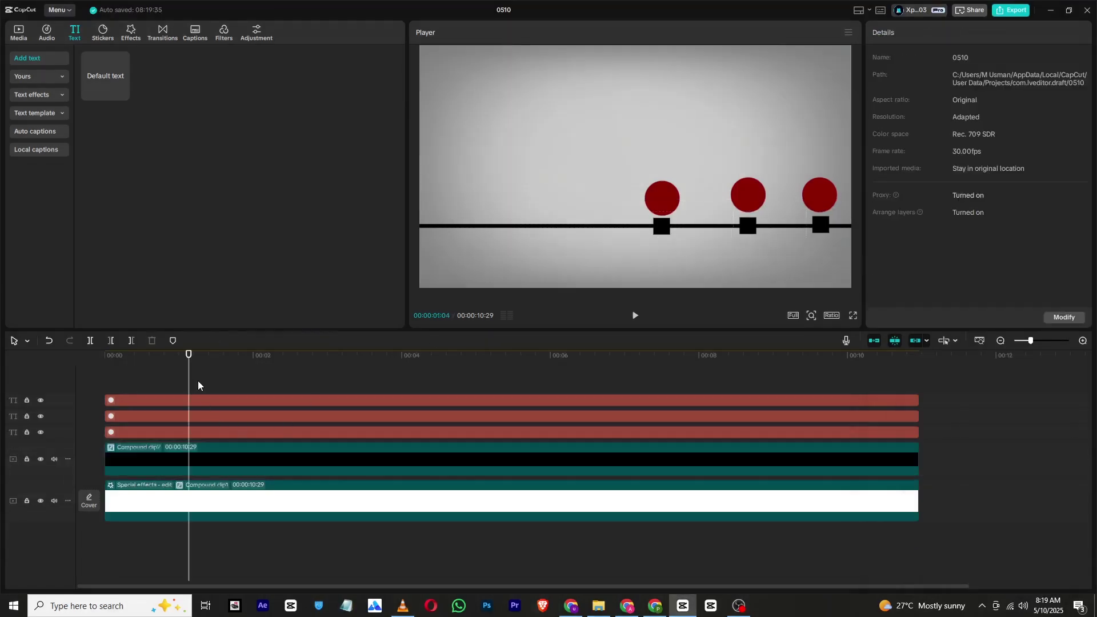
# Add a default text clip at the start of the timeline on a new top track and set its content to 13.
pyautogui.click(104, 357)
pyautogui.moveTo(122, 93); pyautogui.dragTo(107, 395)
pyautogui.doubleClick(631, 163)
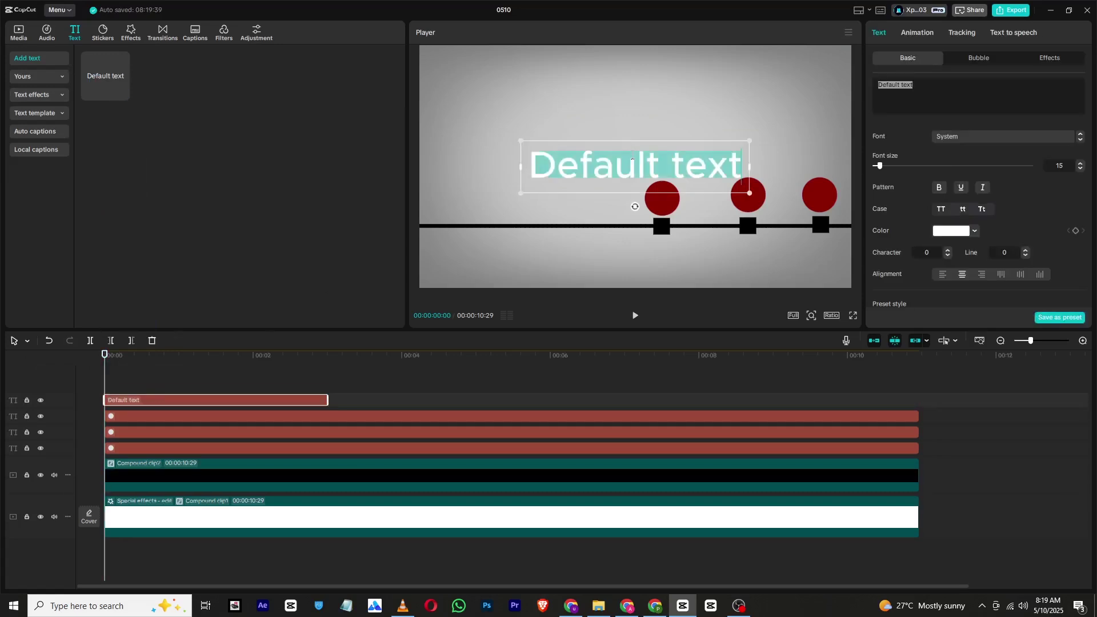
pyautogui.write('13')
# Style the 13 label in black with the Bebas Regular font and scale it down to less than half its size.
pyautogui.click(942, 231)
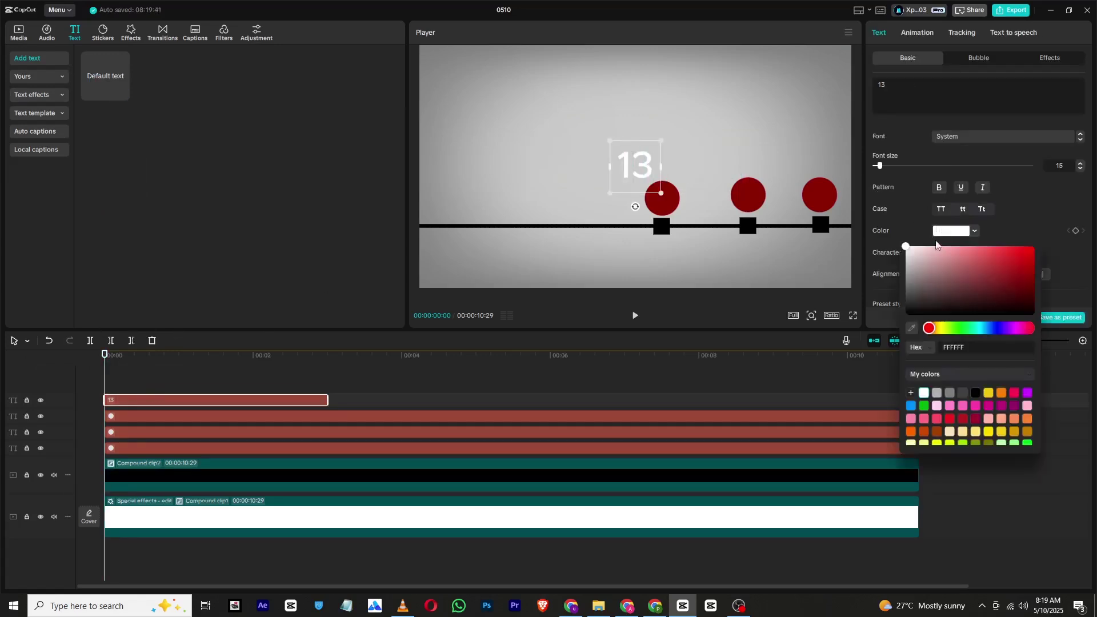
pyautogui.click(913, 313)
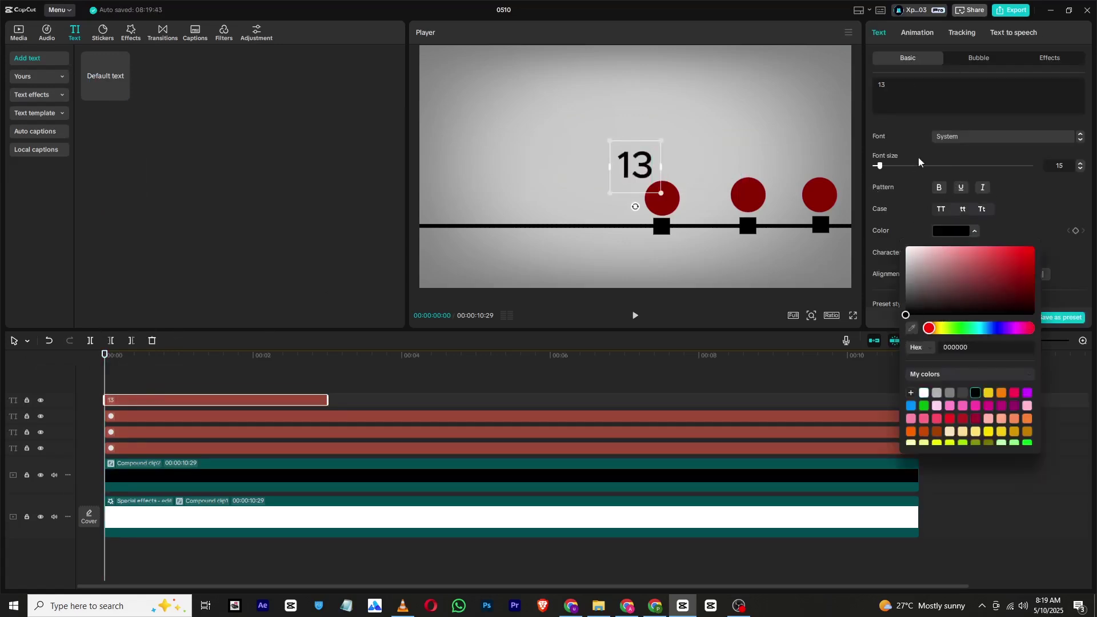
pyautogui.click(947, 137)
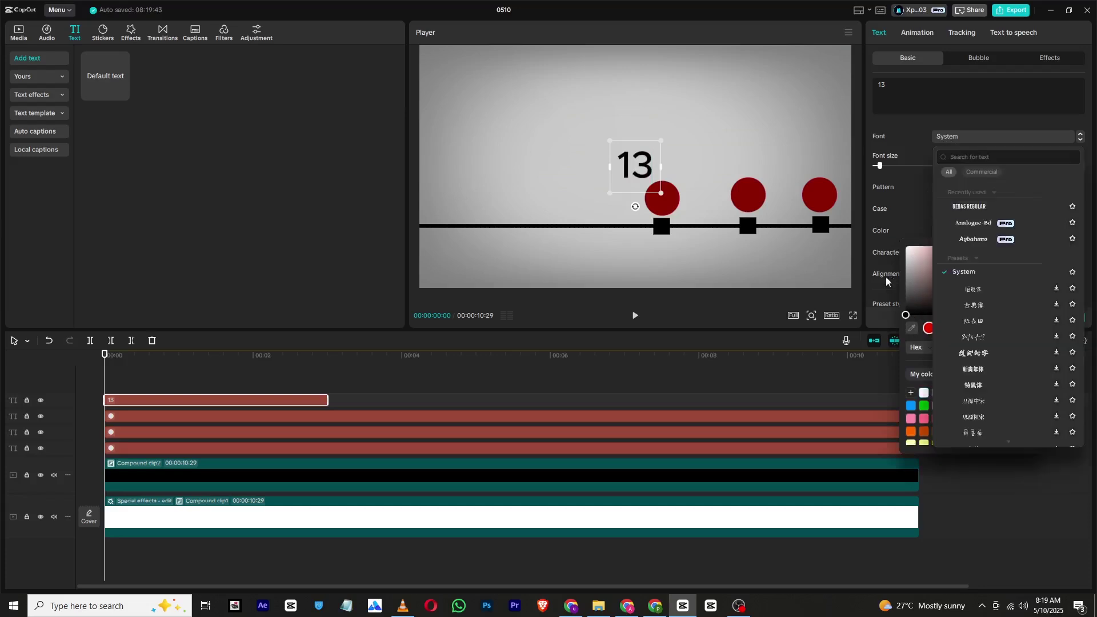
pyautogui.click(964, 206)
pyautogui.moveTo(654, 141); pyautogui.dragTo(643, 155)
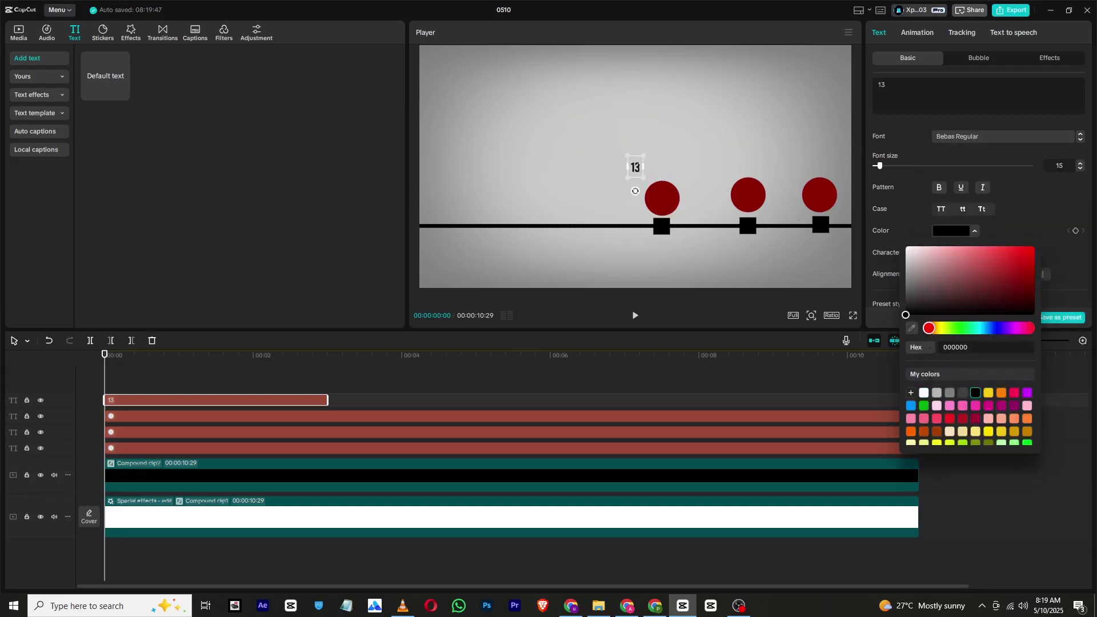
# Extend the 13 label's clip to the end of the timeline and center the label on the leftmost circle, enlarged to nearly fill it.
pyautogui.click(135, 384)
pyautogui.moveTo(328, 400); pyautogui.dragTo(918, 400)
pyautogui.moveTo(636, 168); pyautogui.dragTo(690, 225)
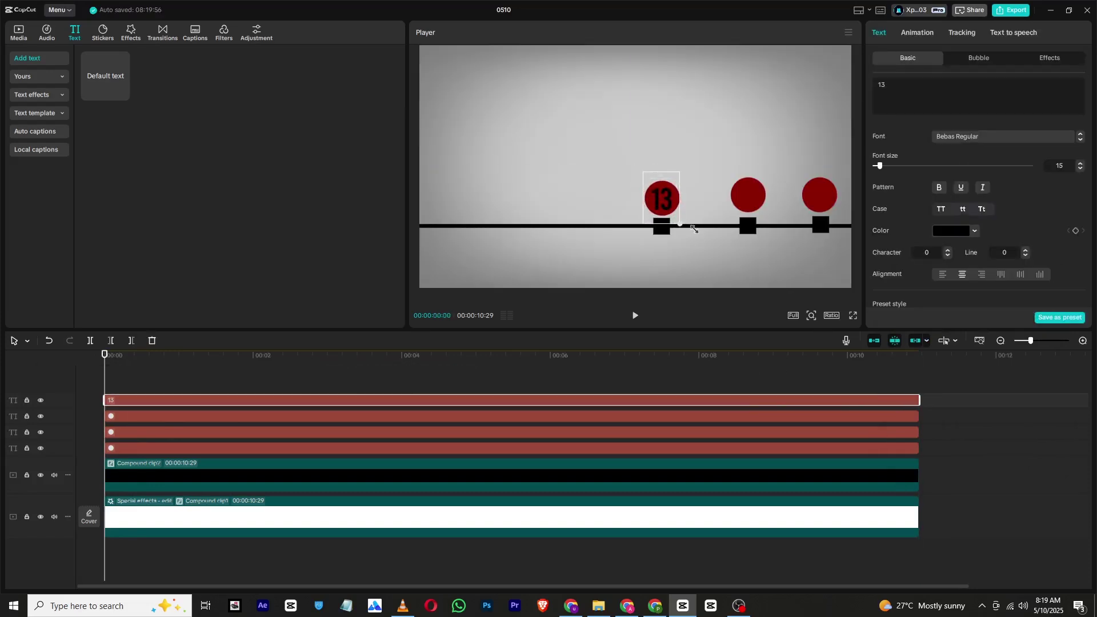
# Stack the 13 label with its circle on the timeline, duplicate the label and place the copy on the middle circle.
pyautogui.click(128, 420)
pyautogui.moveTo(141, 405)
pyautogui.mouseDown()
pyautogui.moveTo(140, 449)
pyautogui.moveTo(139, 413)
pyautogui.mouseUp()
pyautogui.moveTo(662, 203); pyautogui.dragTo(749, 197)
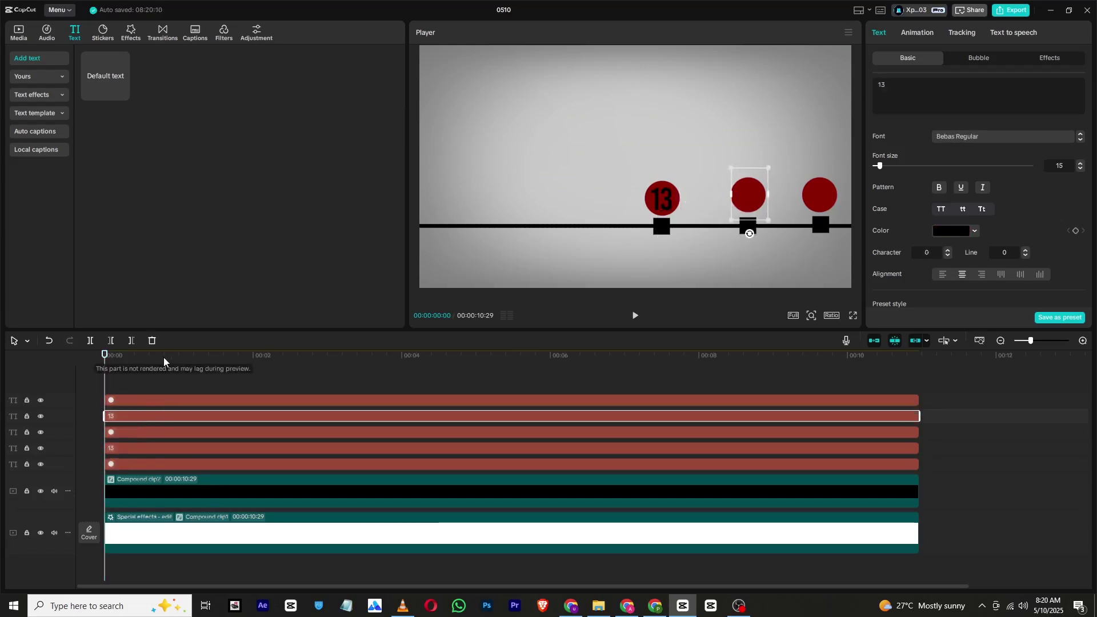
# Change the copied label's content to 14 and reorder the clips so it sits in front of the middle circle.
pyautogui.click(900, 96)
pyautogui.press('BackSpace')
pyautogui.write('4')
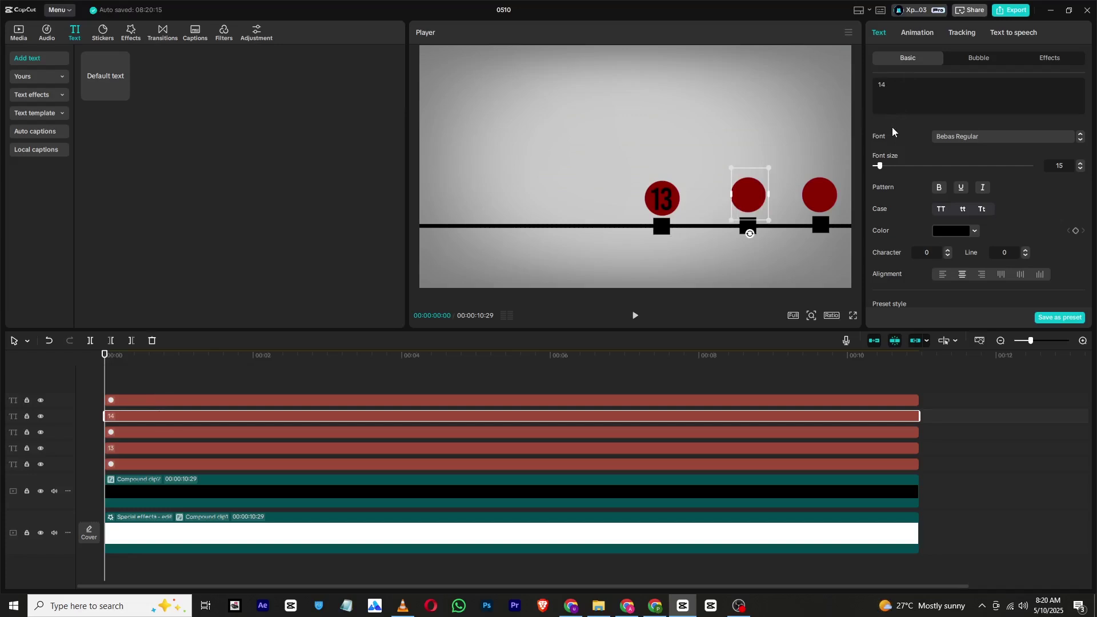
pyautogui.moveTo(127, 432)
pyautogui.mouseDown()
pyautogui.moveTo(126, 390)
pyautogui.moveTo(124, 448)
pyautogui.moveTo(125, 417)
pyautogui.mouseUp()
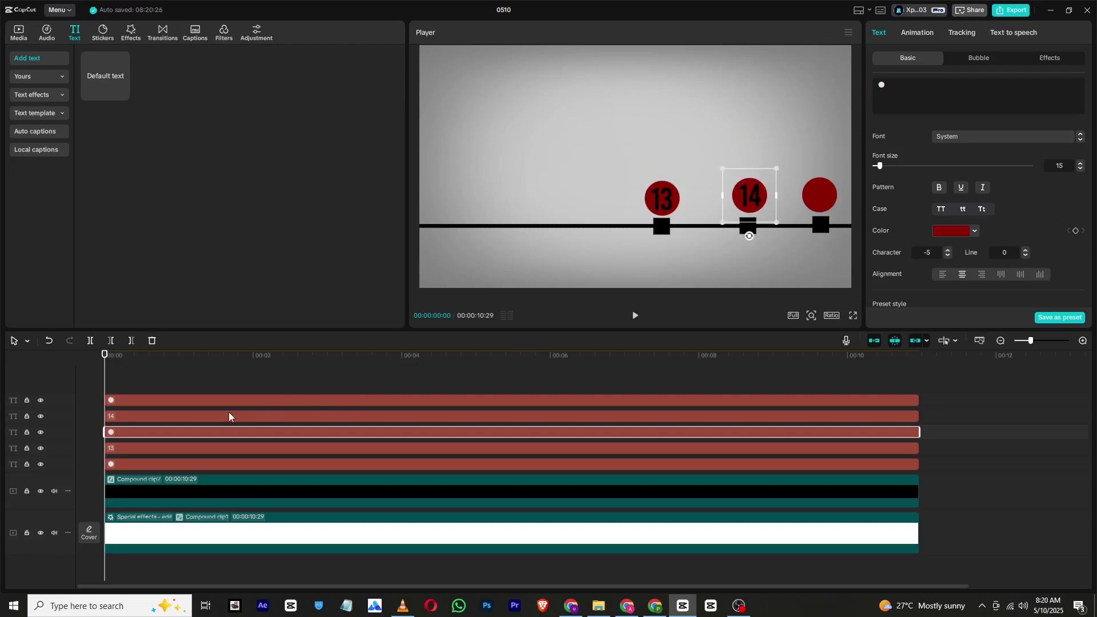
# Duplicate the 14 label, place the copy on the rightmost circle and change its content to 15.
pyautogui.click(184, 418)
pyautogui.hotkey('ctrl', 'c')
pyautogui.hotkey('ctrl', 'v')
pyautogui.moveTo(749, 196); pyautogui.dragTo(820, 196)
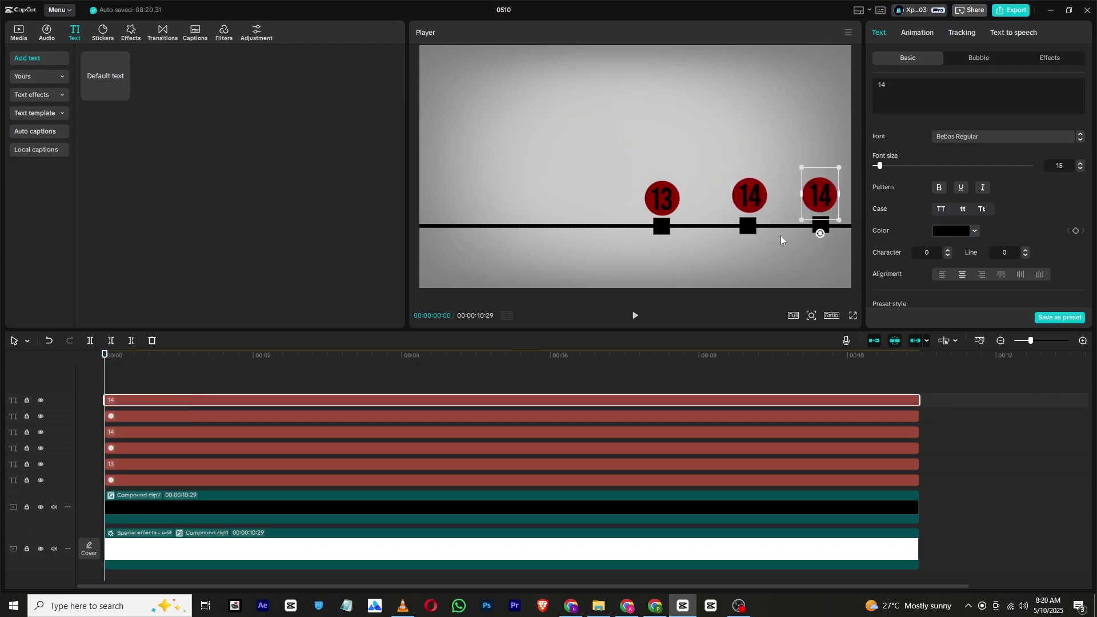
pyautogui.click(903, 102)
pyautogui.press('BackSpace')
pyautogui.write('5')
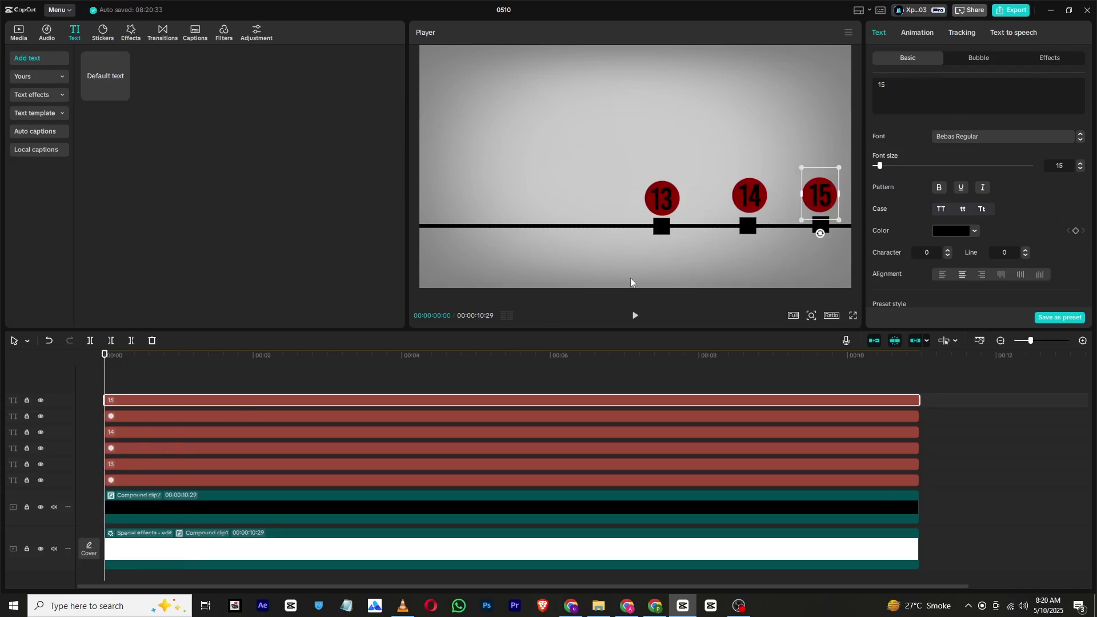
# Combine each number label with its circle into a separate compound clip, for 15, 14 and 13.
pyautogui.keyDown('ctrl'); pyautogui.click(197, 417); pyautogui.keyUp('ctrl')
pyautogui.rightClick(204, 412)
pyautogui.click(233, 460)
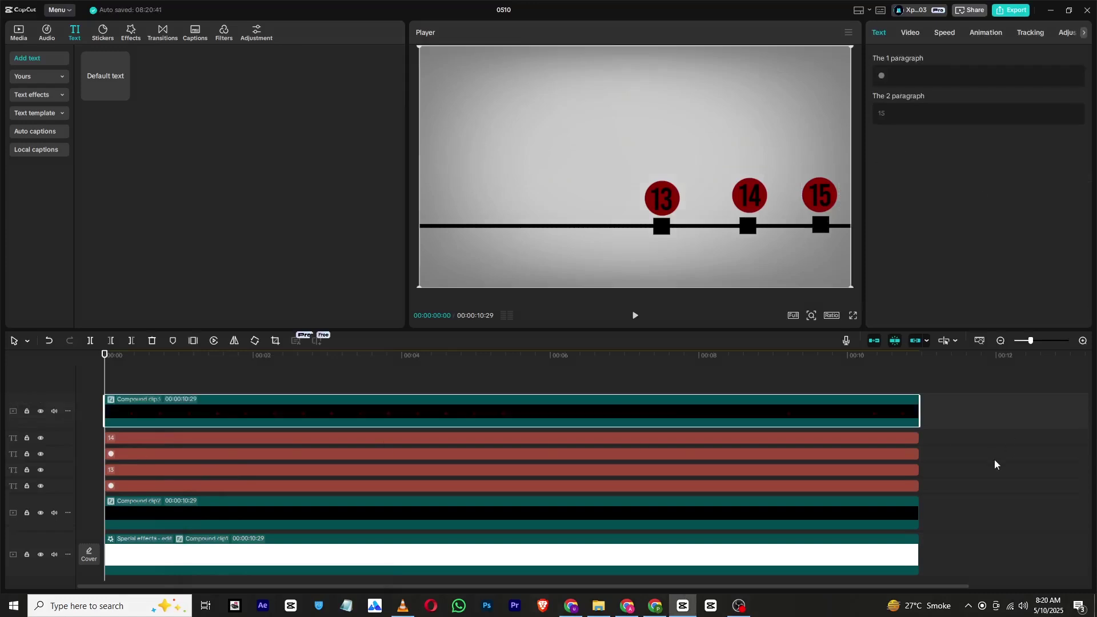
pyautogui.click(913, 438)
pyautogui.keyDown('ctrl'); pyautogui.click(913, 454); pyautogui.keyUp('ctrl')
pyautogui.rightClick(913, 453)
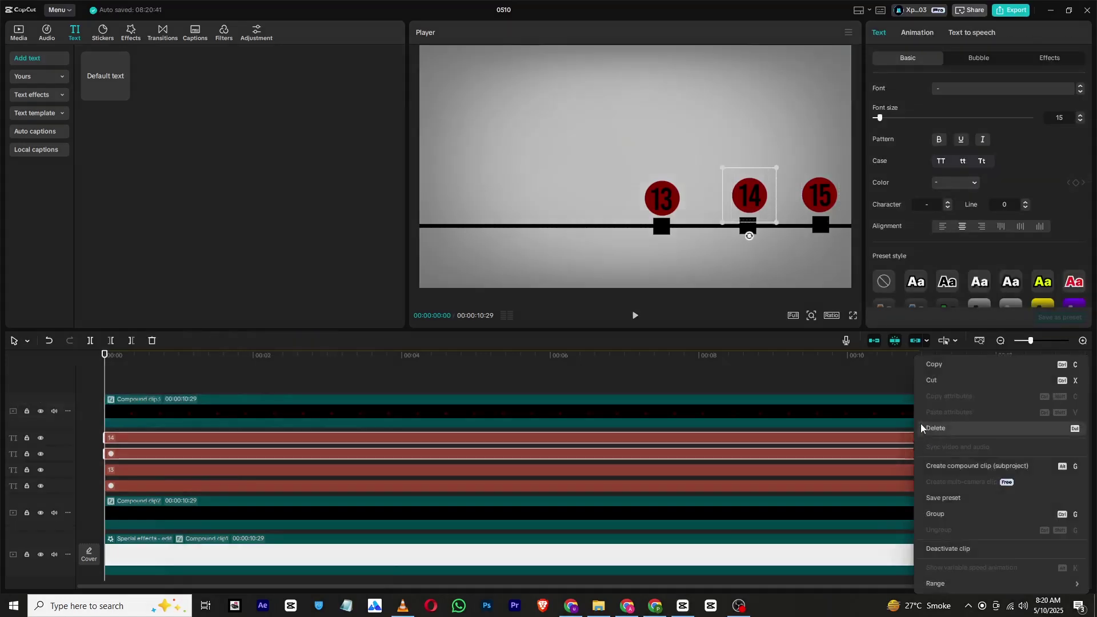
pyautogui.click(940, 466)
pyautogui.click(907, 475)
pyautogui.keyDown('ctrl'); pyautogui.click(904, 490); pyautogui.keyUp('ctrl')
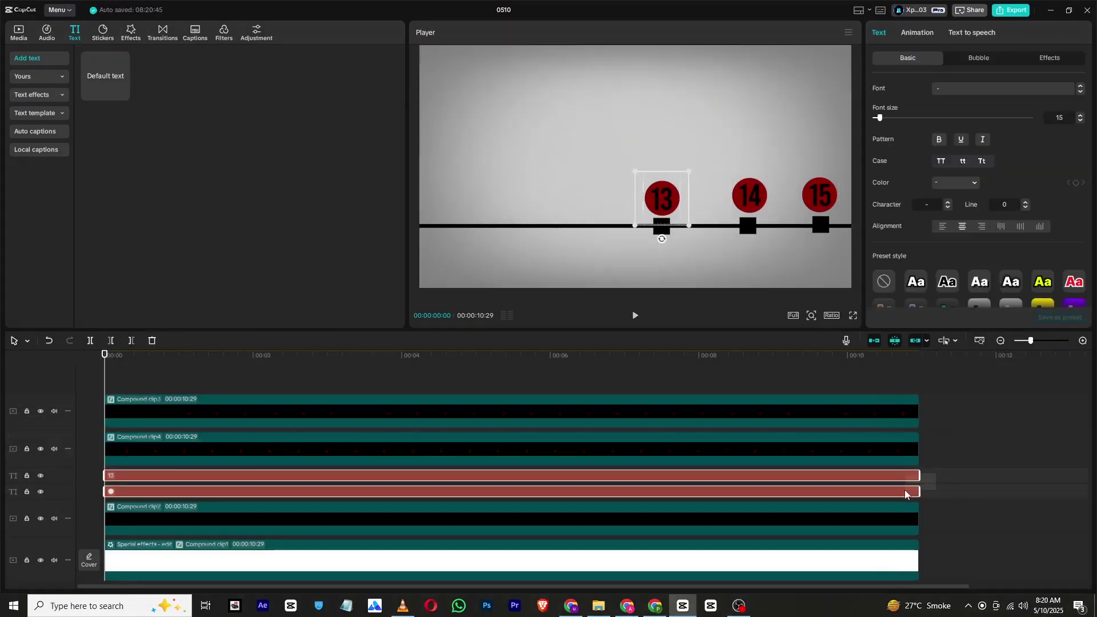
pyautogui.rightClick(904, 490)
pyautogui.click(929, 465)
pyautogui.click(145, 367)
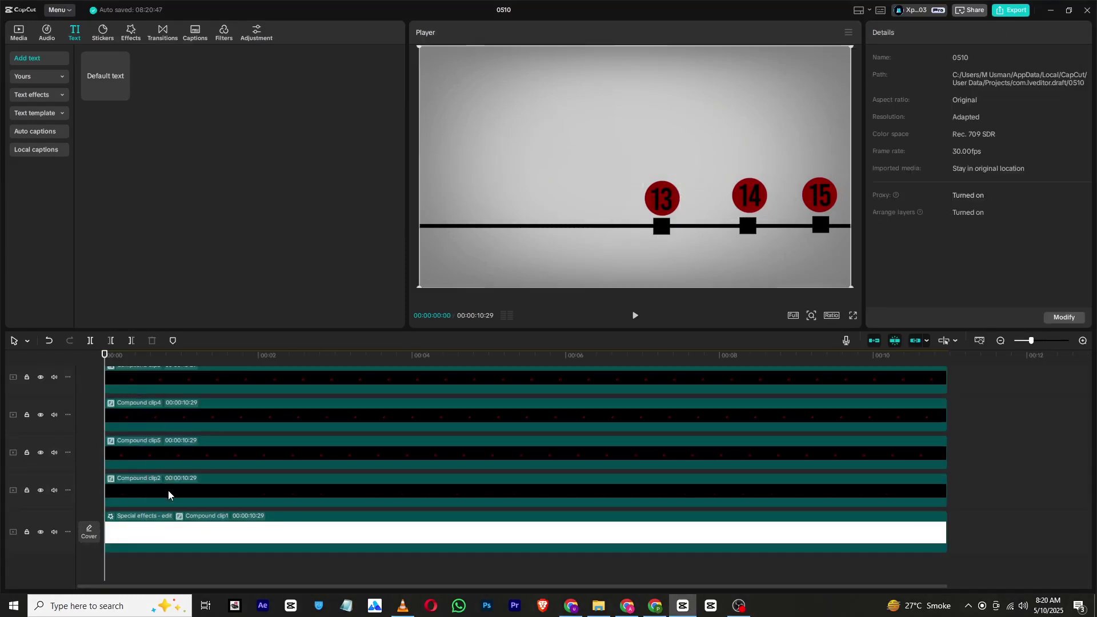
# Keyframe the line-and-squares clip from its original place at the start to below the frame at 00:00:01:17, position X 94, Y -887.
pyautogui.click(168, 494)
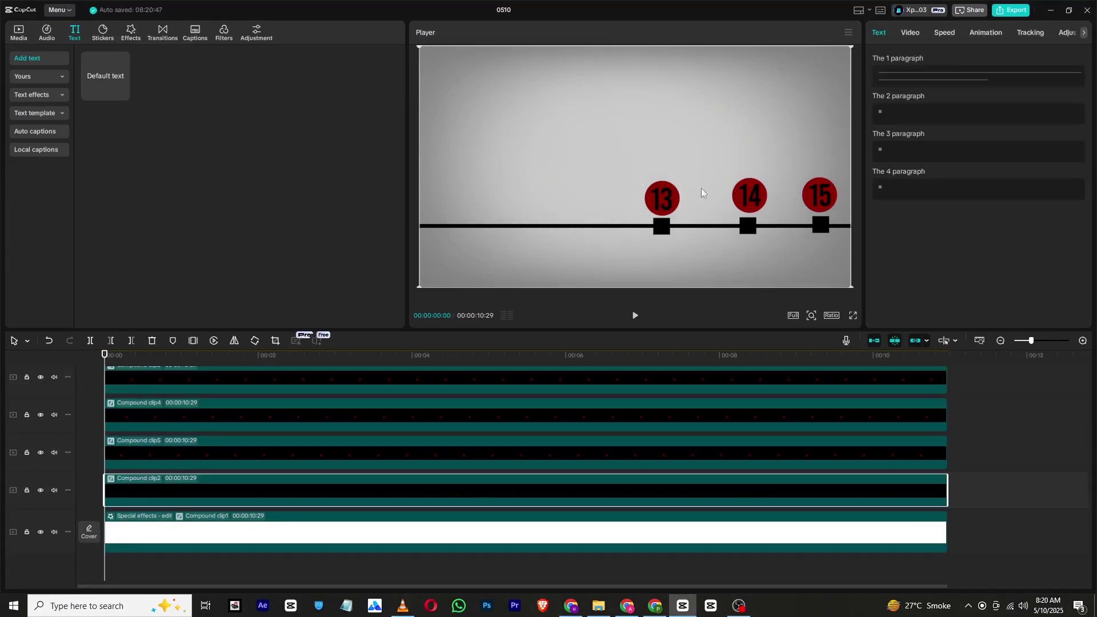
pyautogui.click(914, 35)
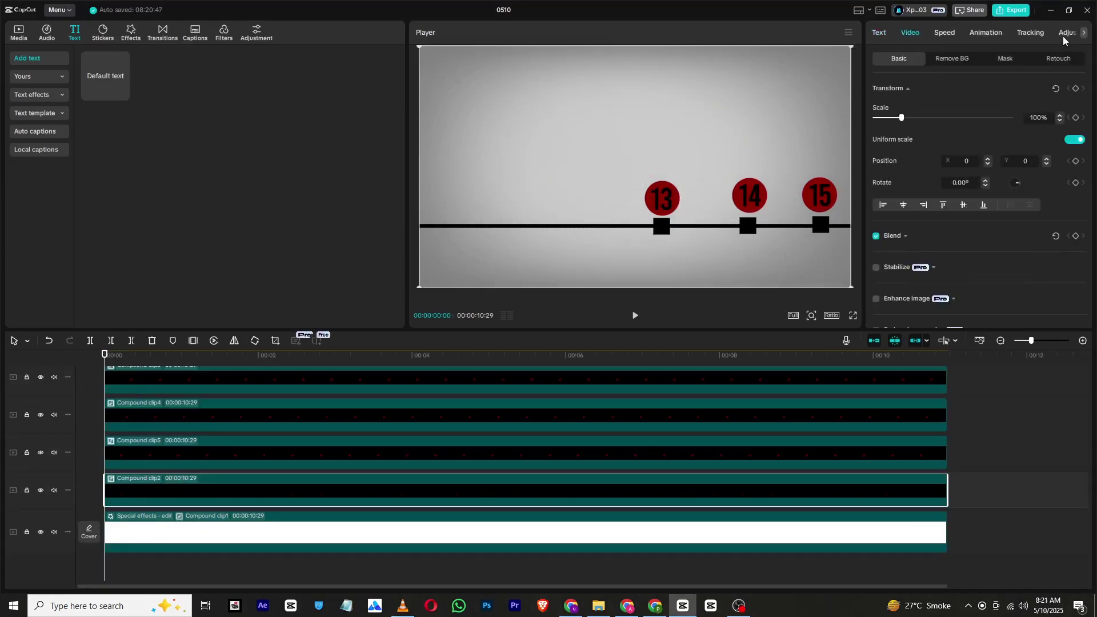
pyautogui.moveTo(118, 357); pyautogui.dragTo(225, 357)
pyautogui.moveTo(649, 251); pyautogui.dragTo(659, 346)
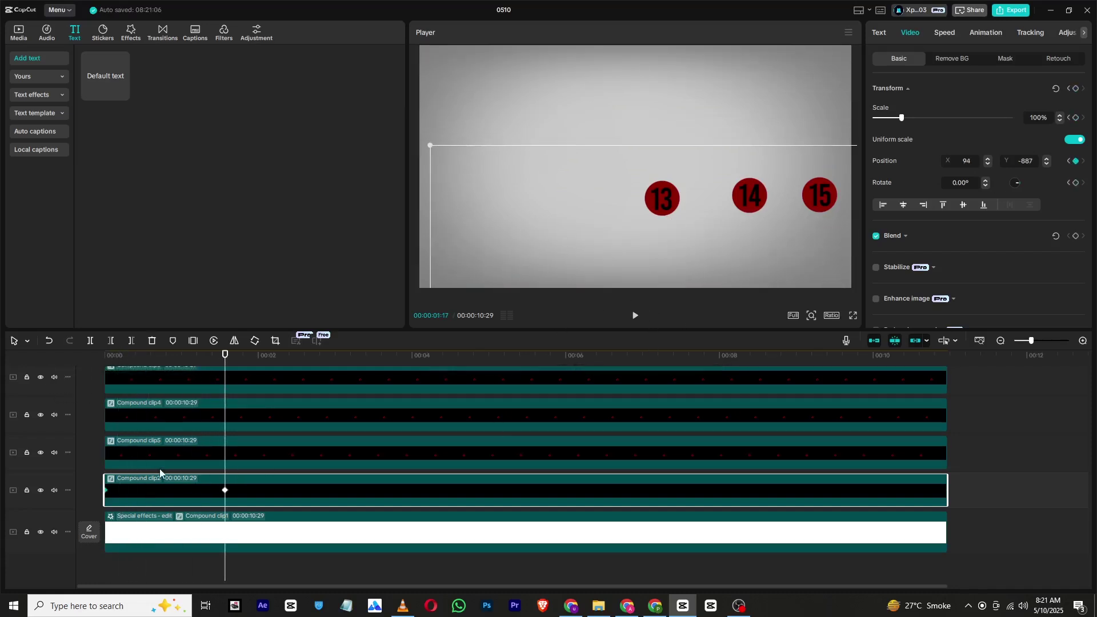
# Keyframe the 13 circle's clip at the start and move the circle to the frame's upper left at 00:00:00:21.
pyautogui.click(156, 454)
pyautogui.moveTo(126, 358); pyautogui.dragTo(91, 361)
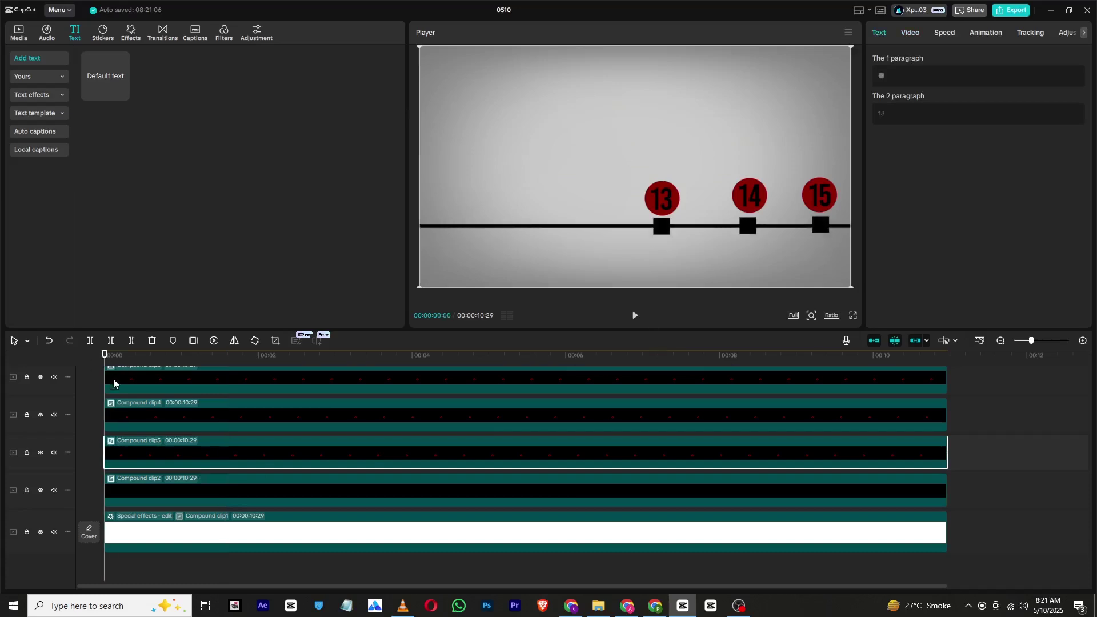
pyautogui.click(909, 33)
pyautogui.click(1075, 89)
pyautogui.moveTo(666, 197); pyautogui.dragTo(639, 183)
pyautogui.hotkey('ctrl', 'z')
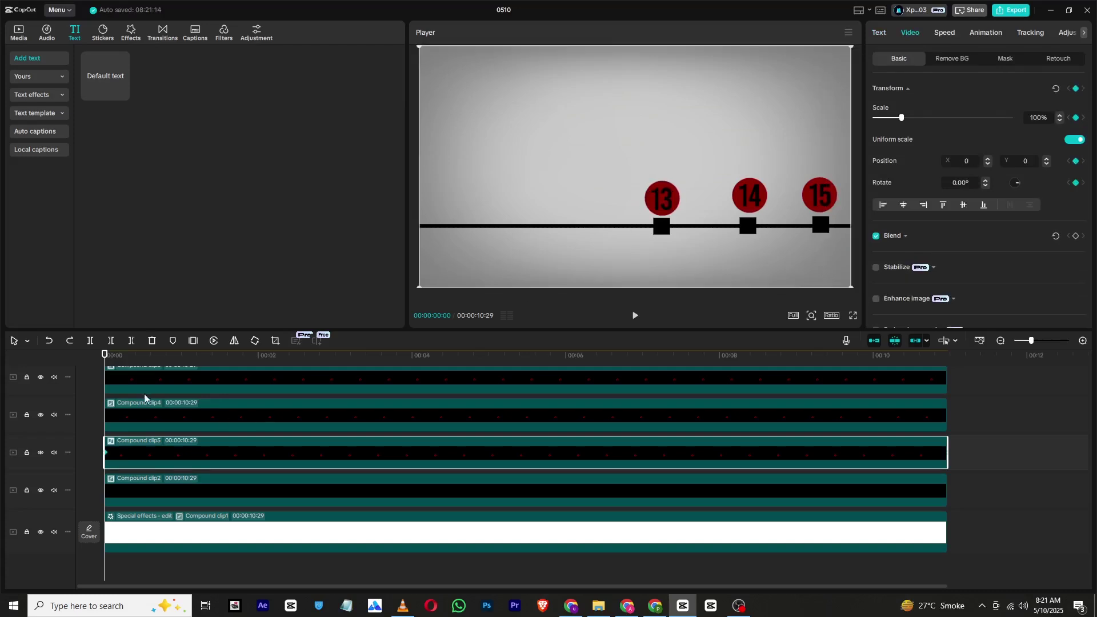
pyautogui.click(147, 358)
pyautogui.moveTo(151, 361); pyautogui.dragTo(158, 359)
pyautogui.moveTo(663, 203); pyautogui.dragTo(517, 109)
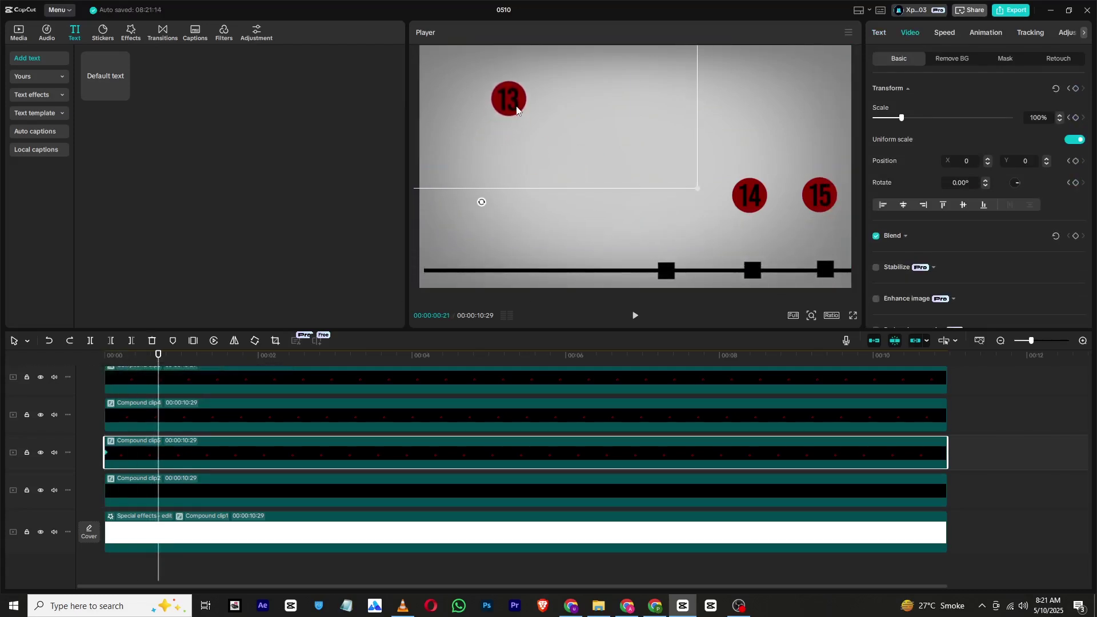
# Keyframe the 14 circle's clip at the start and move the circle just below the 13 circle at 00:00:00:21.
pyautogui.click(186, 426)
pyautogui.moveTo(158, 359); pyautogui.dragTo(104, 359)
pyautogui.click(911, 34)
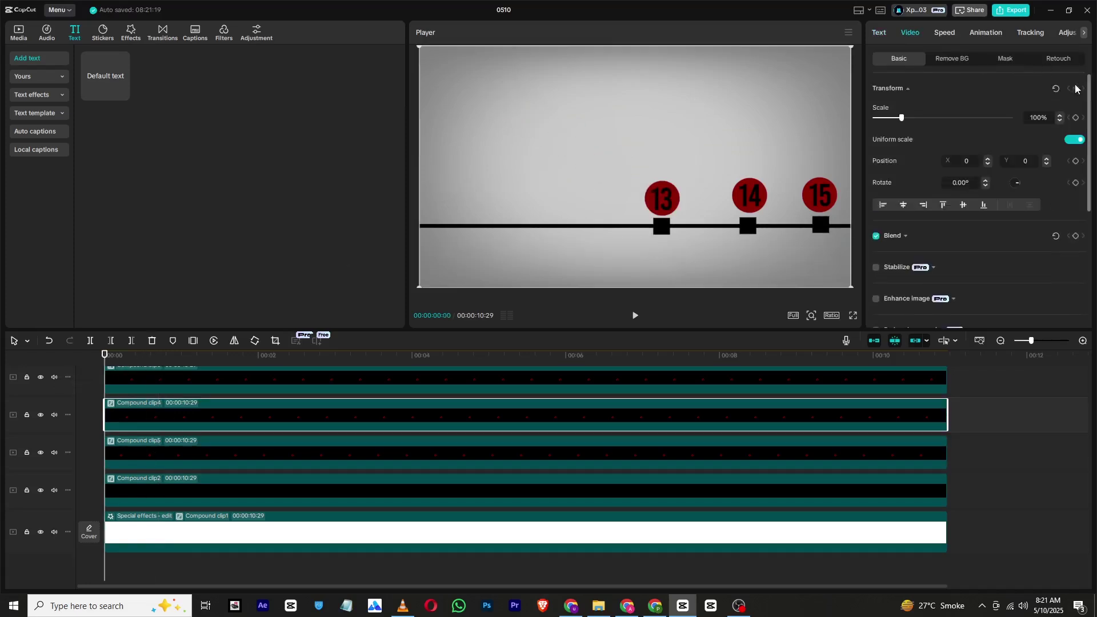
pyautogui.click(159, 360)
pyautogui.click(176, 453)
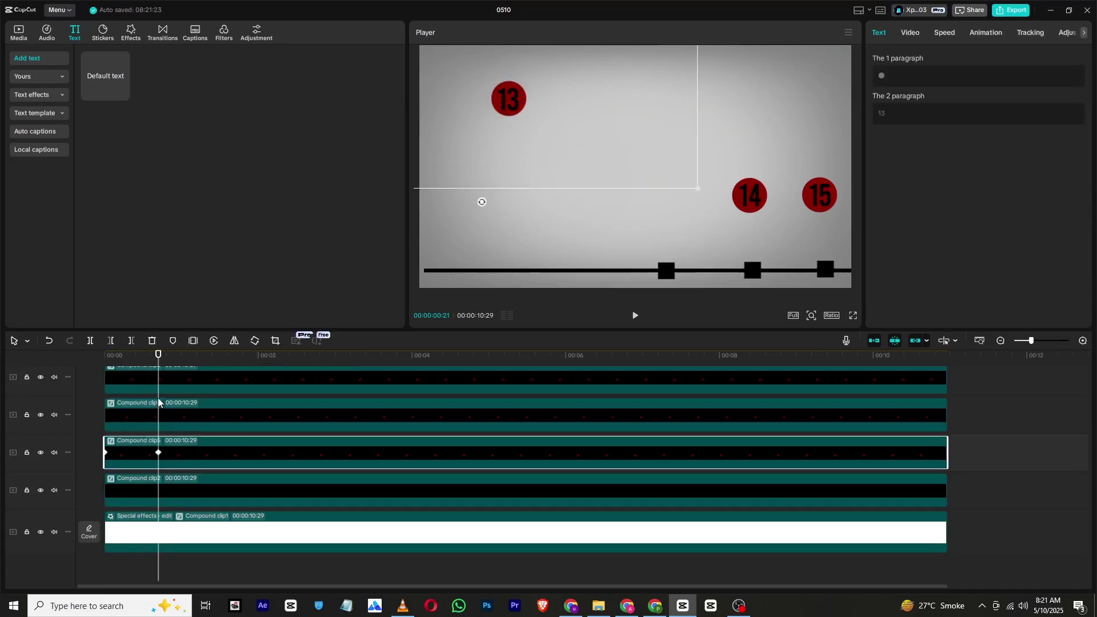
pyautogui.click(744, 203)
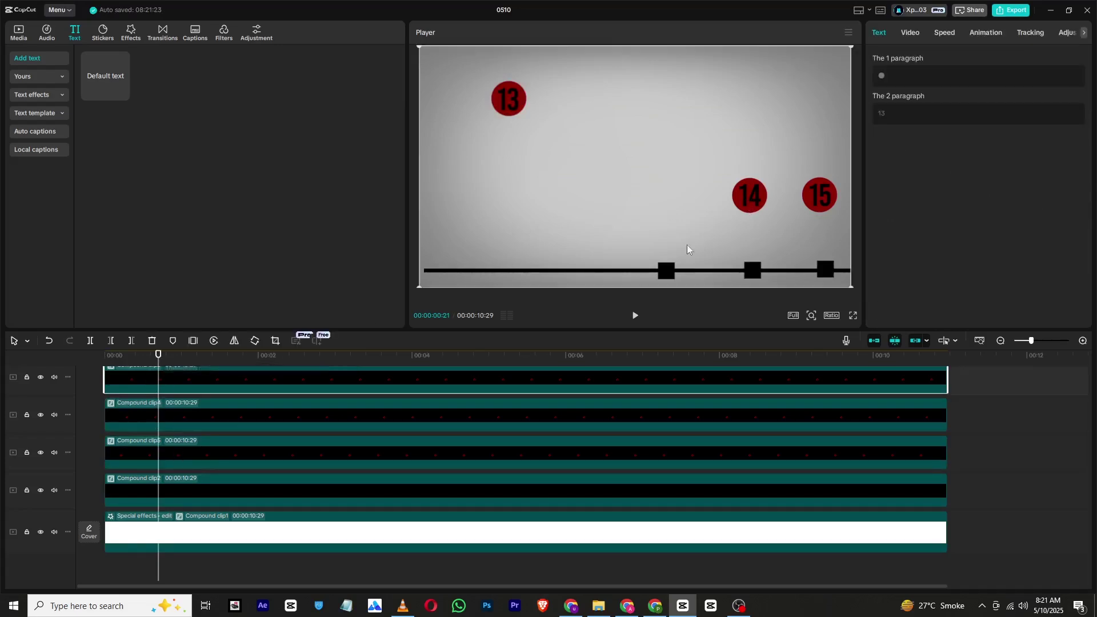
pyautogui.click(207, 416)
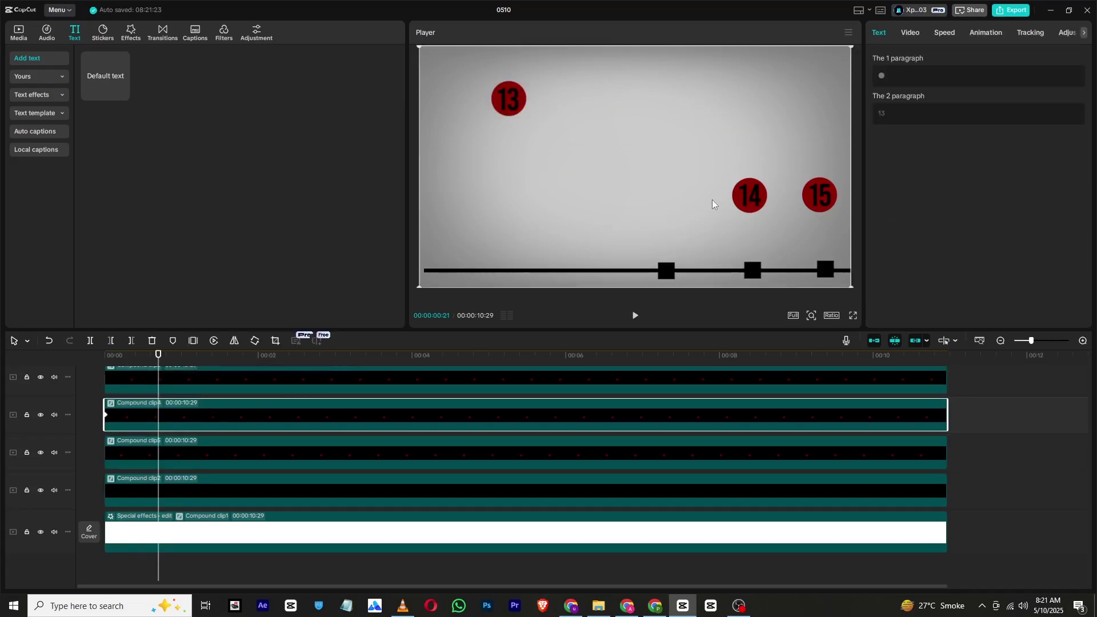
pyautogui.moveTo(735, 200); pyautogui.dragTo(503, 163)
# Keyframe the 15 circle's clip at the start, move the circle just below the 14 circle at 00:00:00:21, and play back the motion.
pyautogui.scroll(1, 147, 426)
pyautogui.click(143, 393)
pyautogui.click(105, 361)
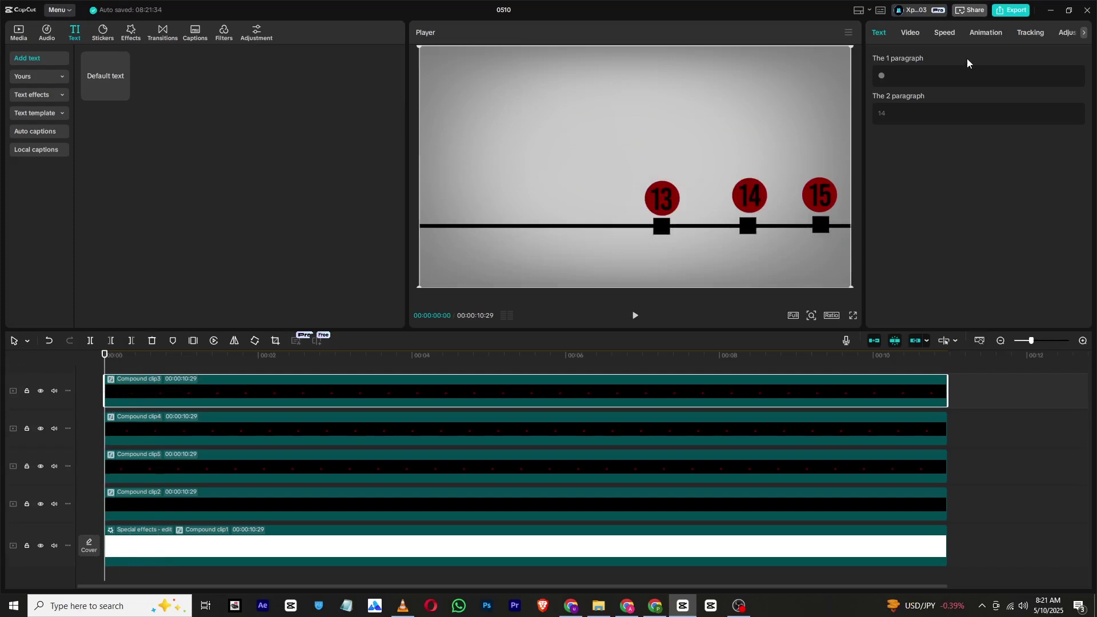
pyautogui.click(903, 37)
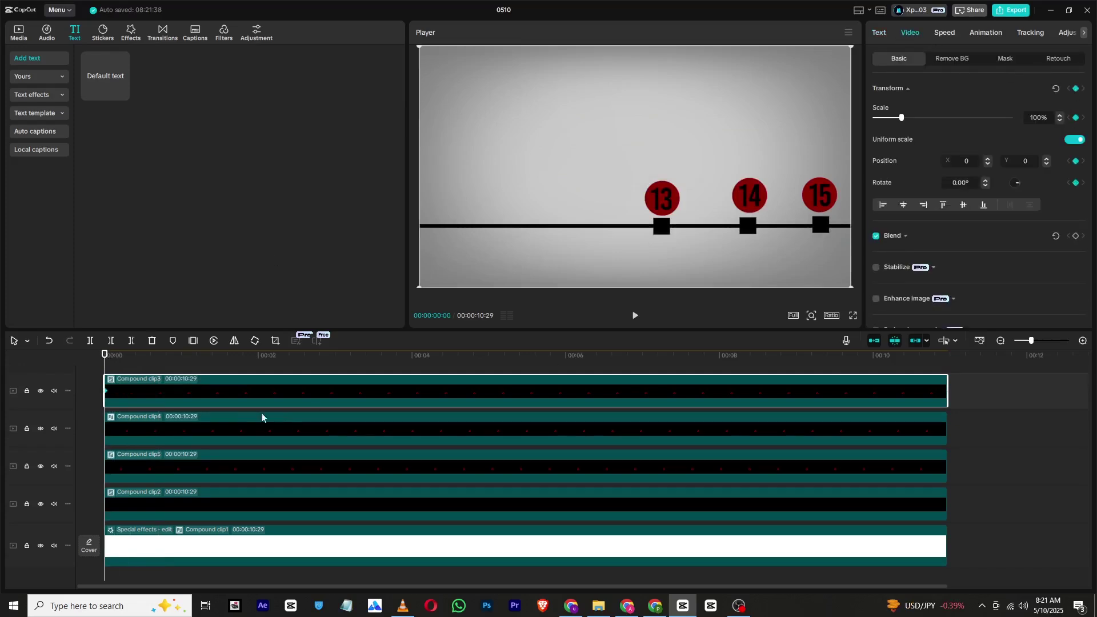
pyautogui.click(147, 439)
pyautogui.click(157, 360)
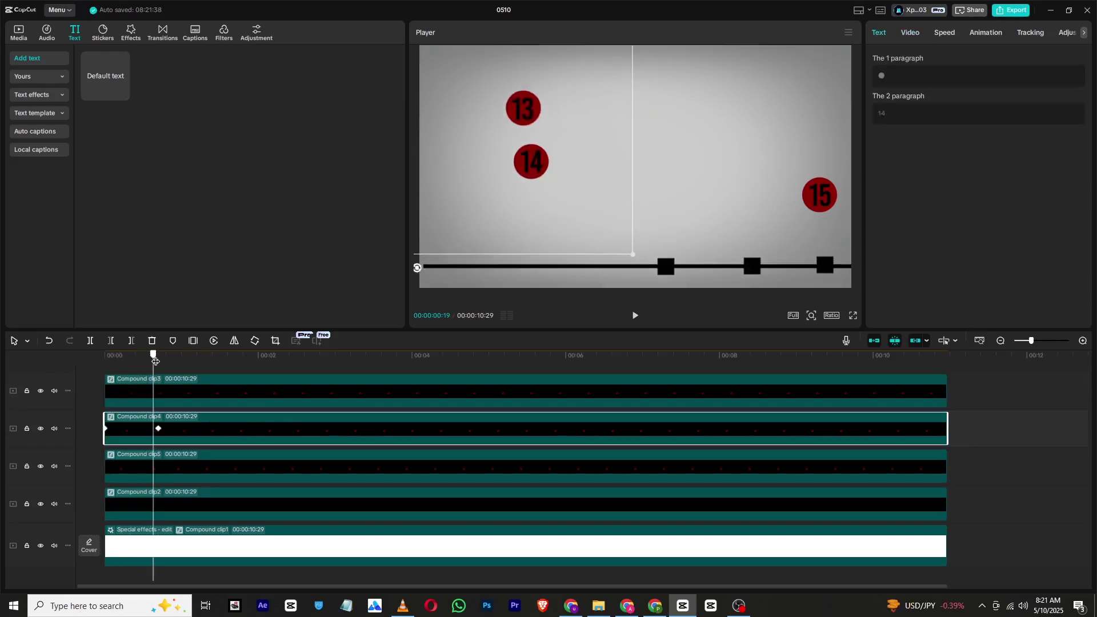
pyautogui.click(168, 388)
pyautogui.moveTo(819, 197); pyautogui.dragTo(501, 222)
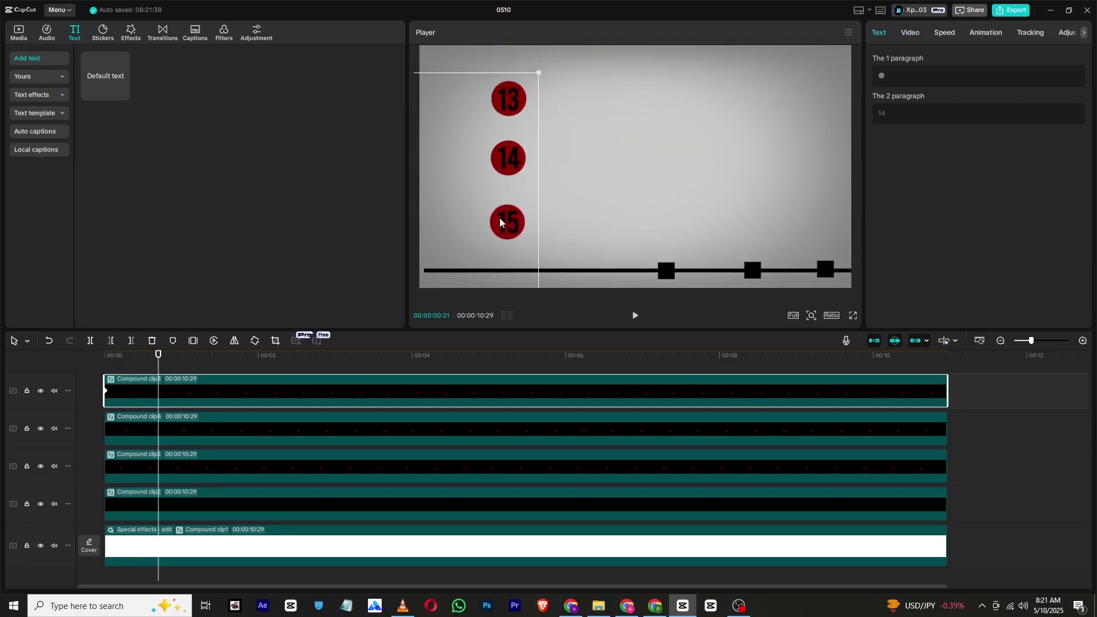
pyautogui.moveTo(120, 365); pyautogui.dragTo(75, 365)
pyautogui.press('space')
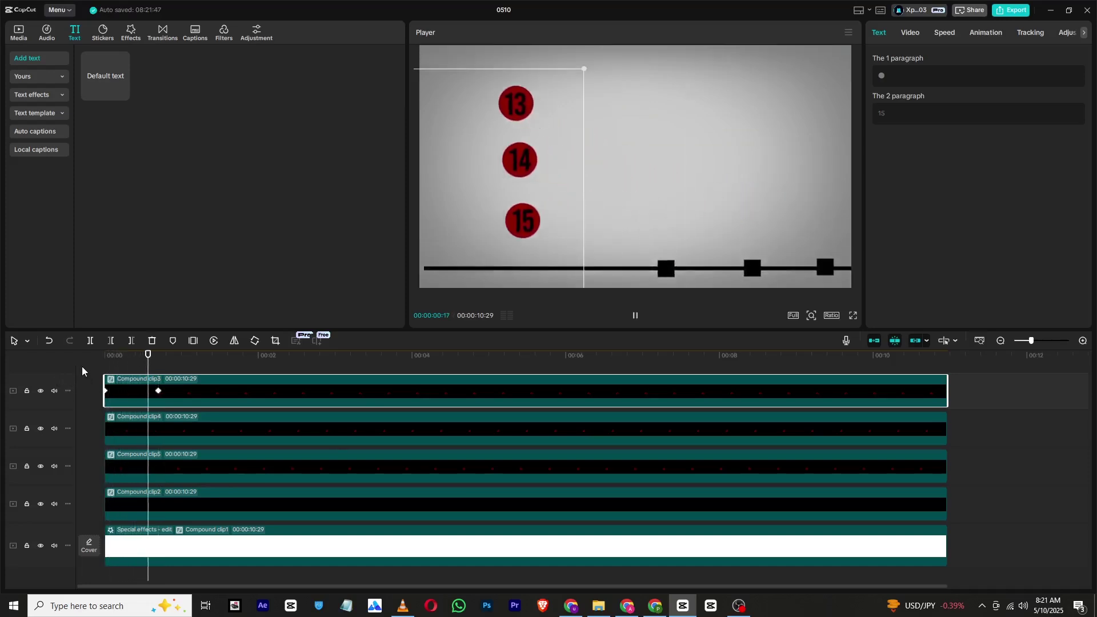
pyautogui.press('space')
# Move the line-and-squares clip's end keyframe earlier to 00:00:00:21 and replay the animation from the start.
pyautogui.click(159, 502)
pyautogui.click(224, 504)
pyautogui.moveTo(123, 356); pyautogui.dragTo(78, 365)
pyautogui.press('space')
pyautogui.press('space')
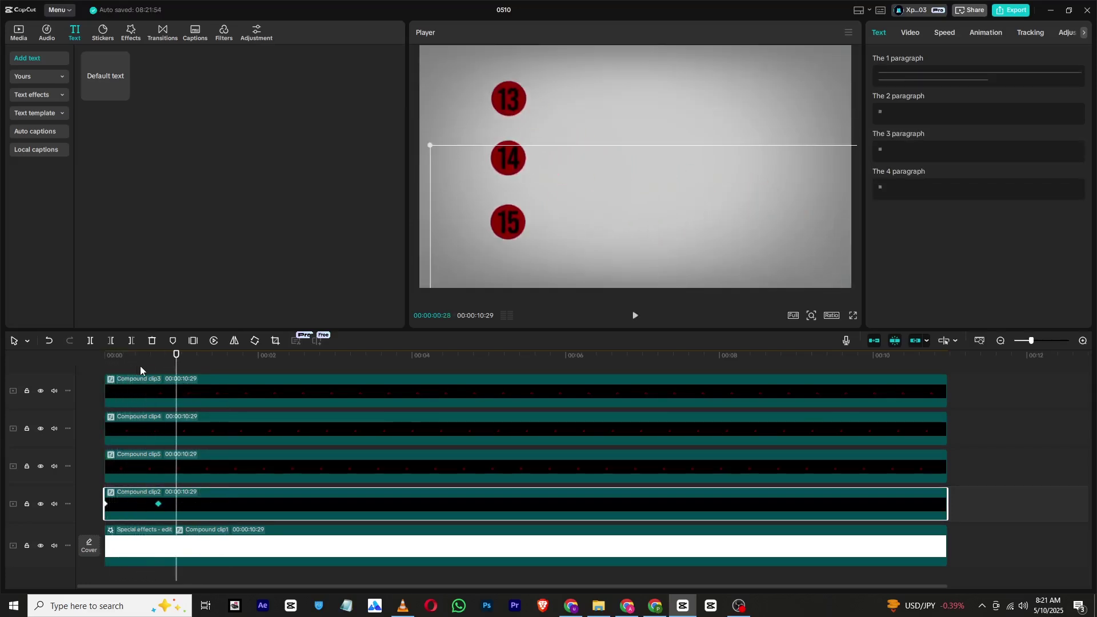
# Apply the Cubic Out preset curve to the end keyframe of the 13 circle's clip.
pyautogui.click(159, 461)
pyautogui.click(159, 466)
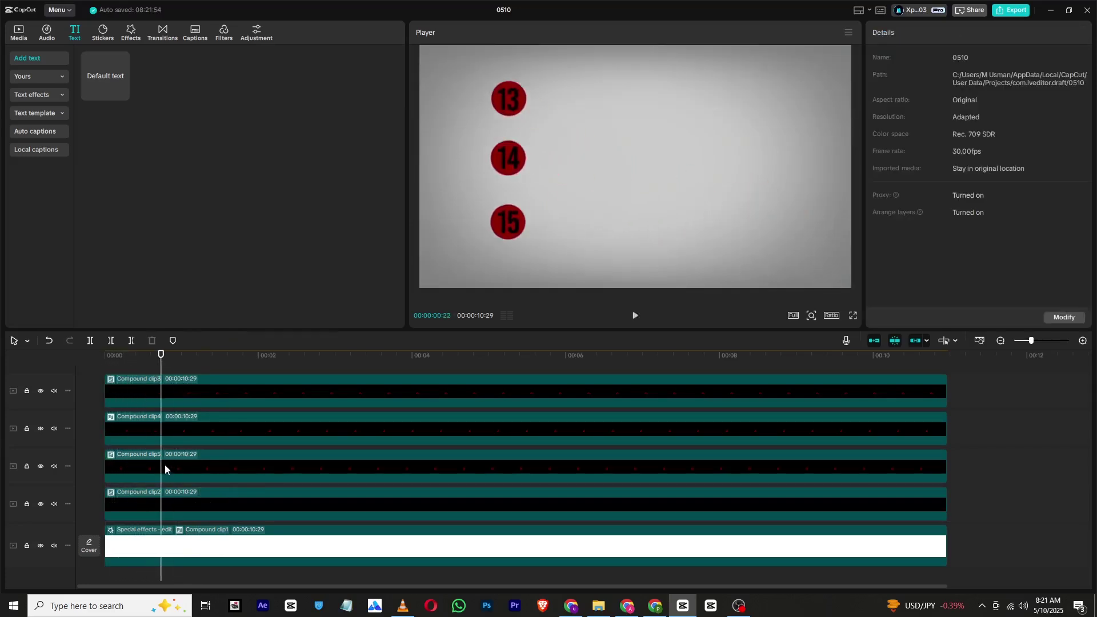
pyautogui.rightClick(173, 461)
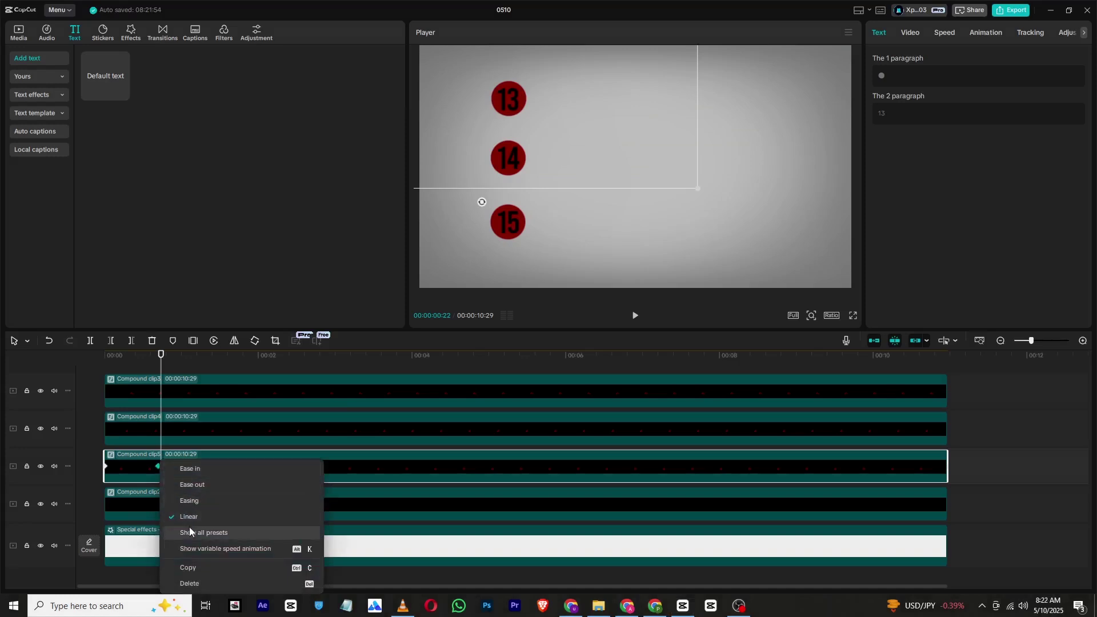
pyautogui.click(245, 531)
pyautogui.click(265, 496)
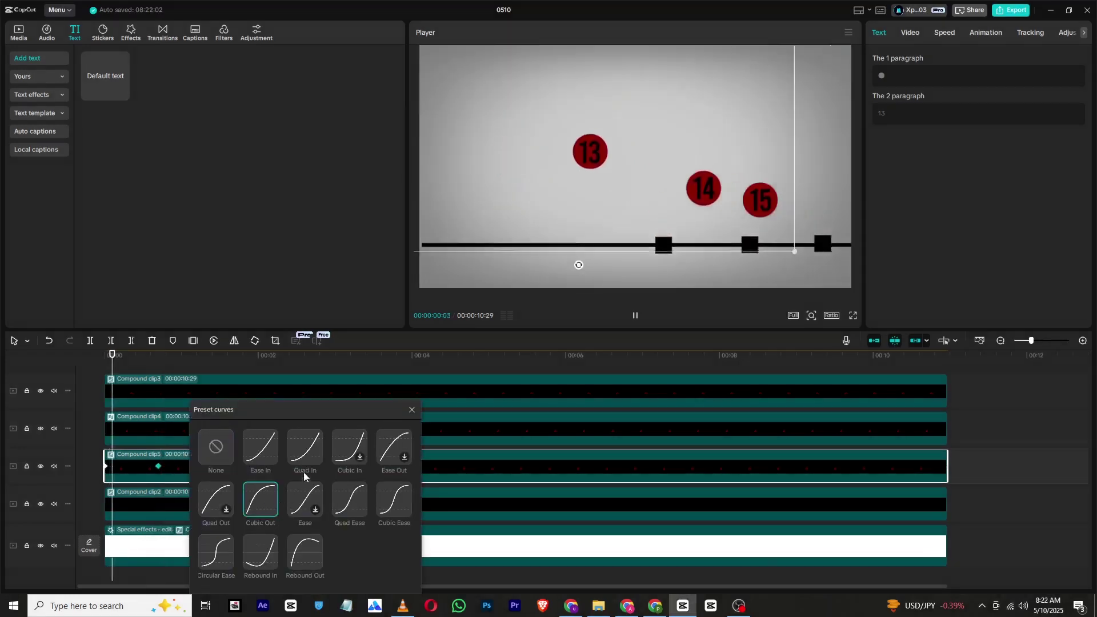
pyautogui.click(414, 411)
# Apply the Cubic Out preset curve to the end keyframe of the 14 circle's clip.
pyautogui.click(149, 440)
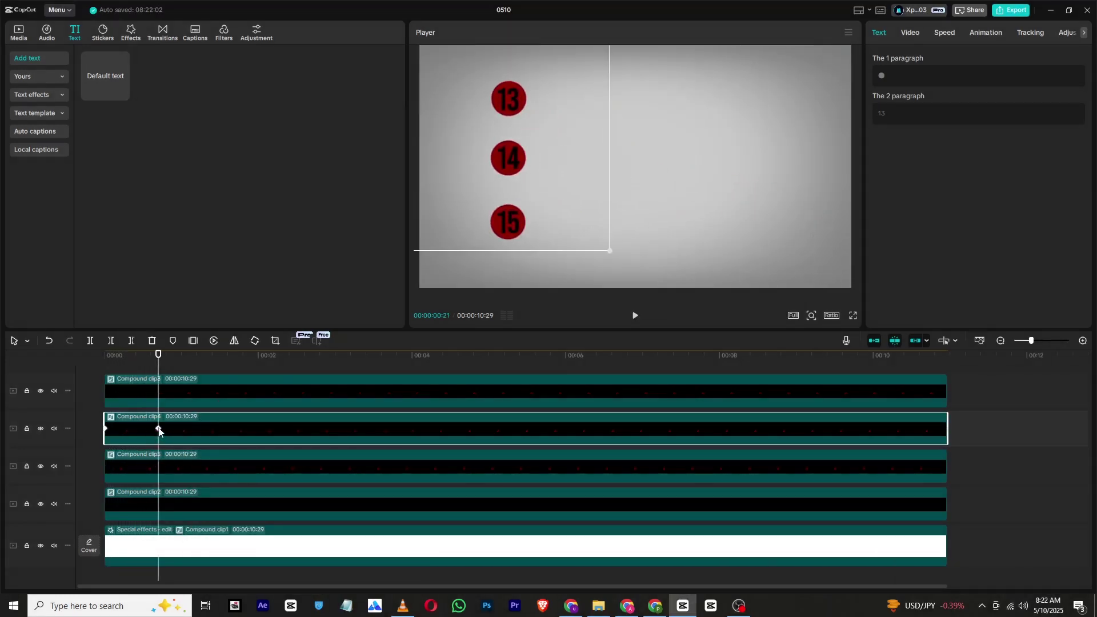
pyautogui.rightClick(160, 431)
pyautogui.click(200, 499)
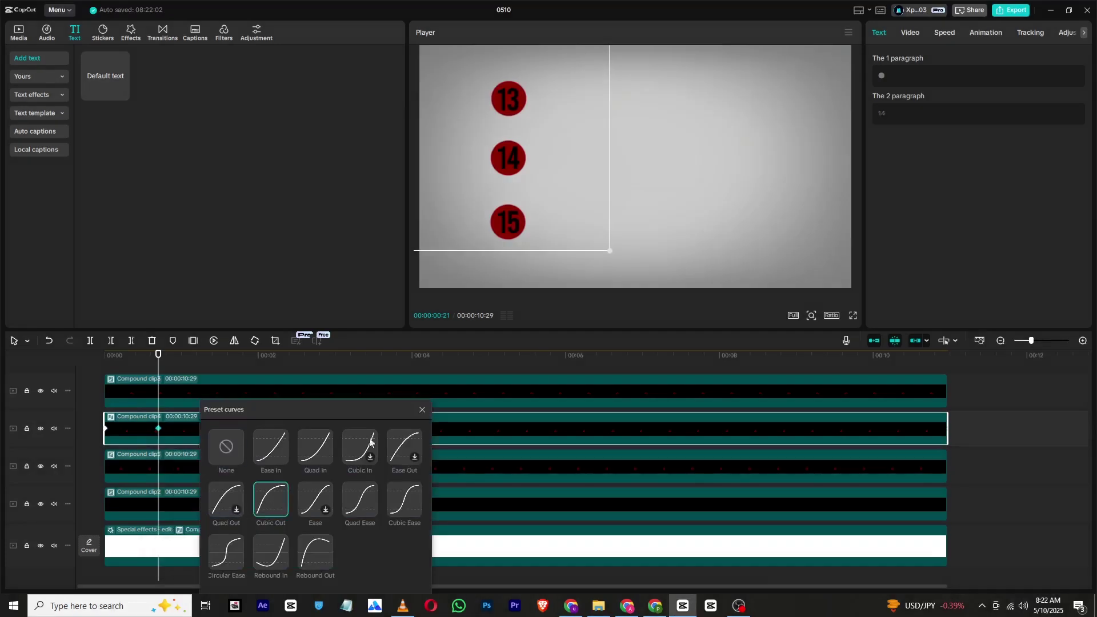
pyautogui.click(422, 409)
# Apply the Cubic Out preset curve to the end keyframe of the 15 circle's clip.
pyautogui.click(180, 387)
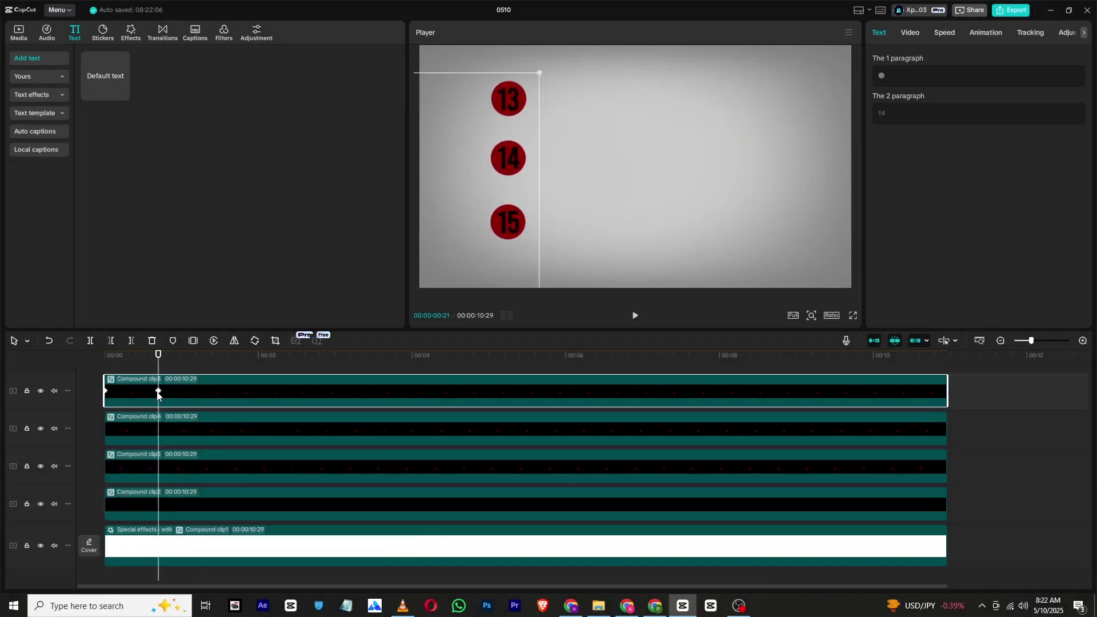
pyautogui.rightClick(158, 392)
pyautogui.click(199, 463)
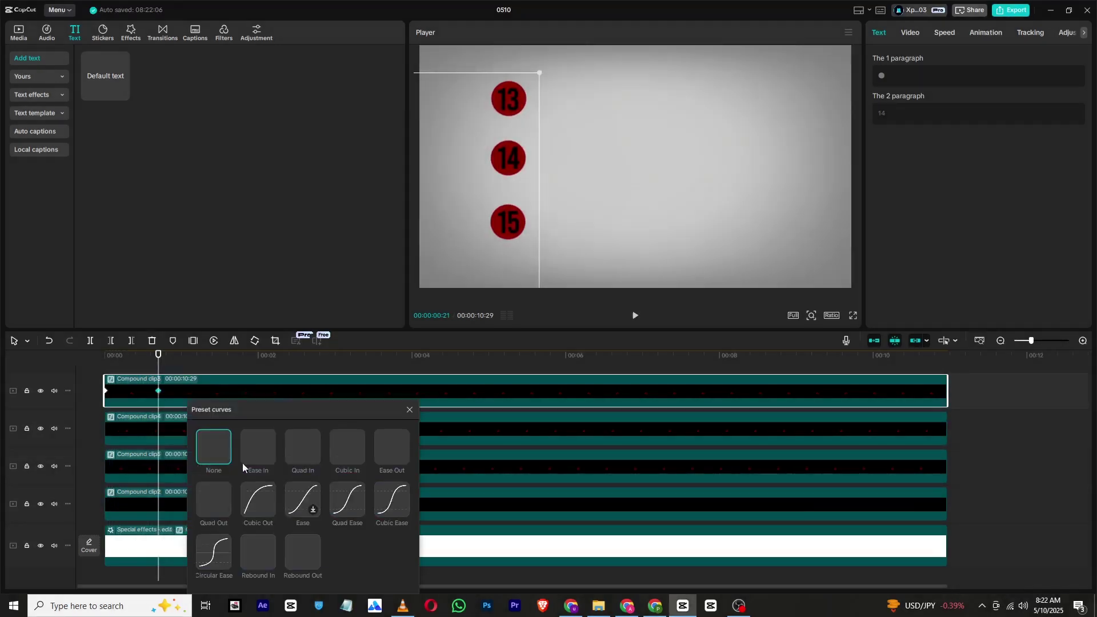
pyautogui.click(266, 491)
# Apply the Cubic Out preset curve to the line-and-squares clip's end keyframe and play the animation from the start.
pyautogui.click(166, 506)
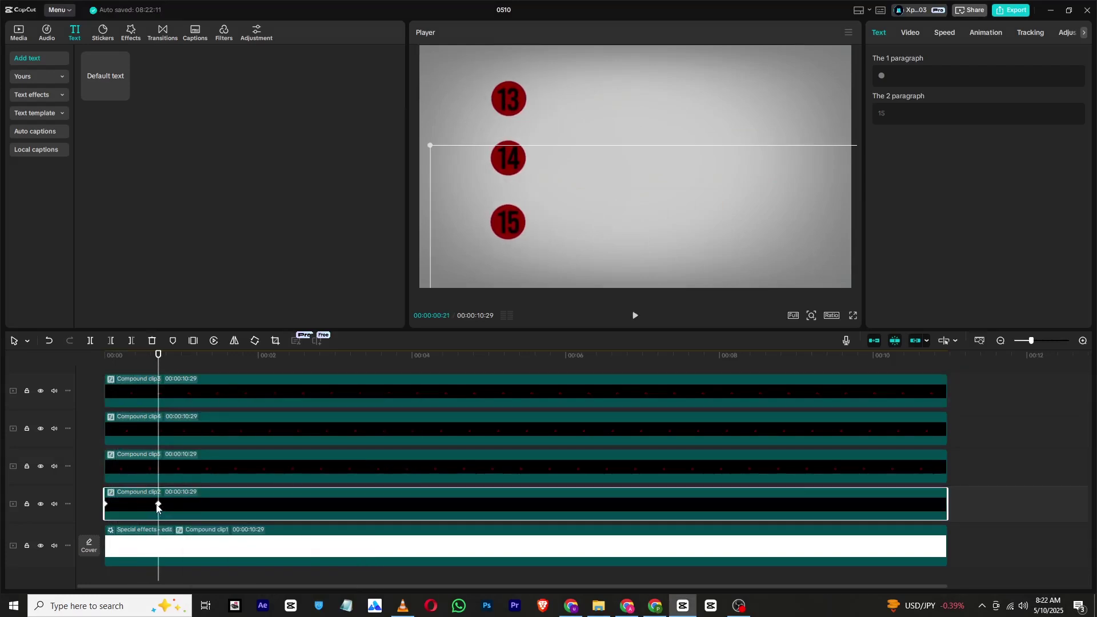
pyautogui.rightClick(159, 505)
pyautogui.click(190, 531)
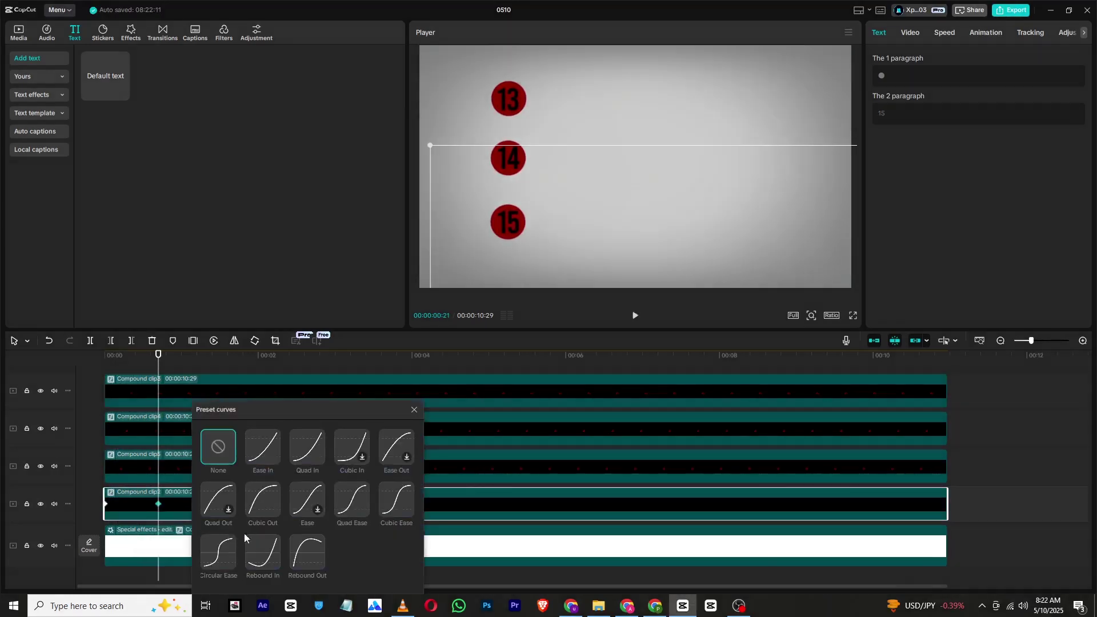
pyautogui.click(266, 492)
pyautogui.click(132, 371)
pyautogui.press('space')
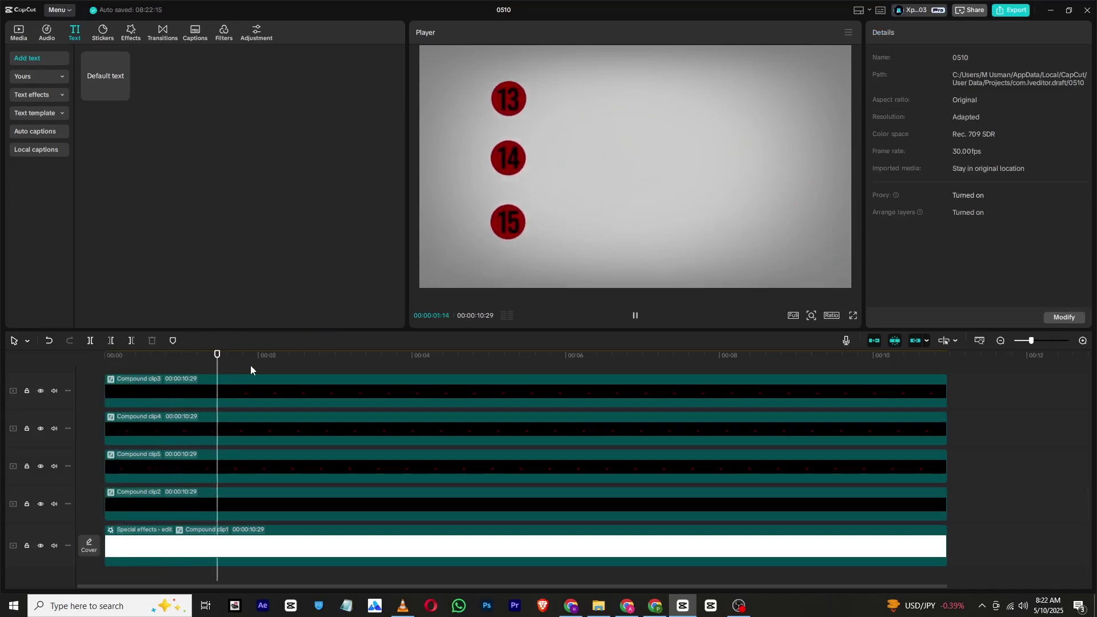
pyautogui.click(105, 367)
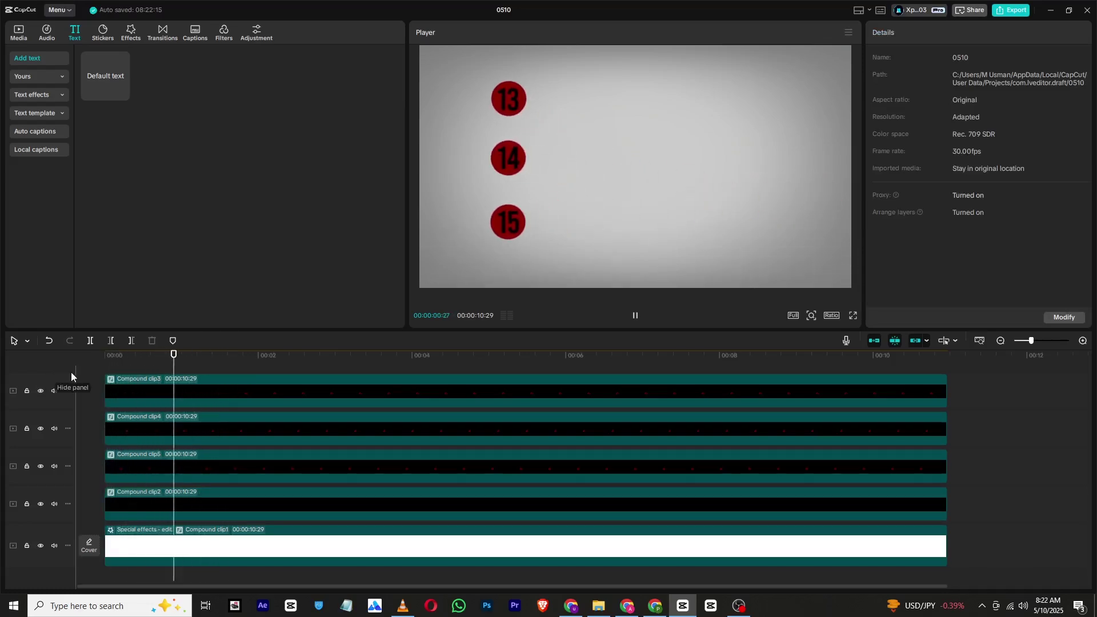
# Add a default text clip on a new track above the compound clips, starting at 00:00:00:25.
pyautogui.click(182, 387)
pyautogui.moveTo(110, 98); pyautogui.dragTo(239, 399)
pyautogui.click(160, 357)
pyautogui.moveTo(161, 366)
pyautogui.mouseDown()
pyautogui.moveTo(119, 369)
pyautogui.moveTo(168, 374)
pyautogui.mouseUp()
pyautogui.scroll(-3, 168, 388)
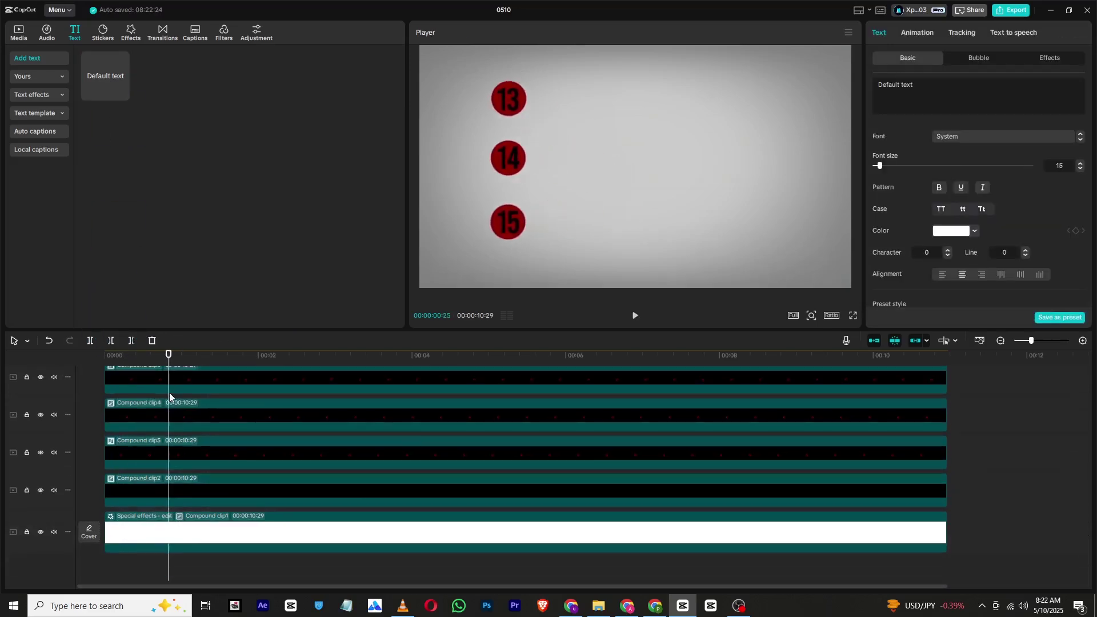
pyautogui.scroll(3, 167, 382)
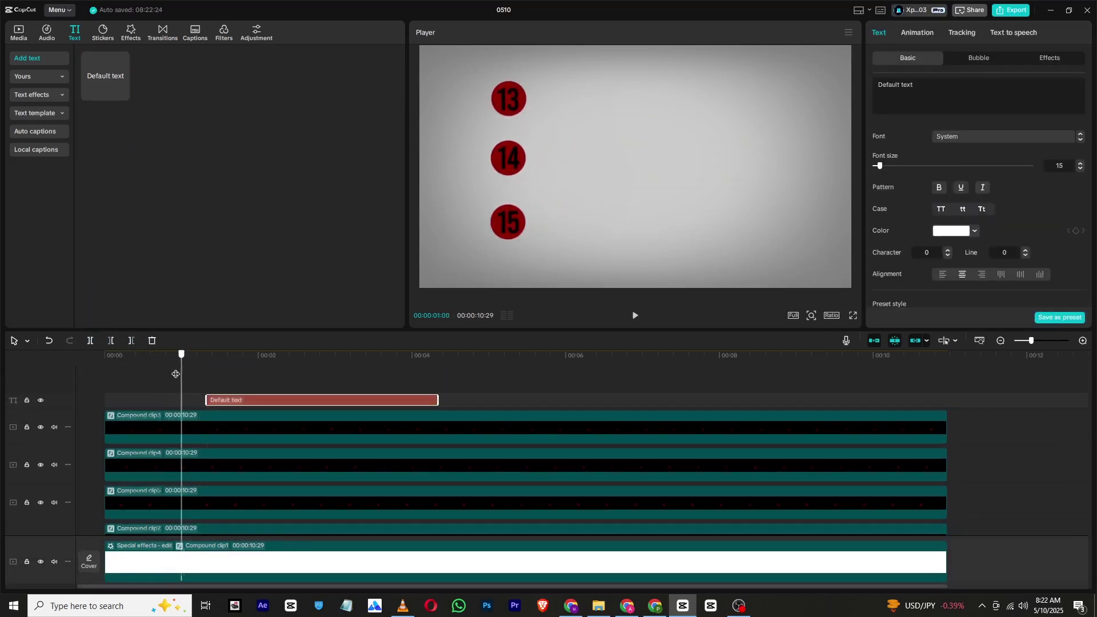
pyautogui.moveTo(217, 402); pyautogui.dragTo(190, 415)
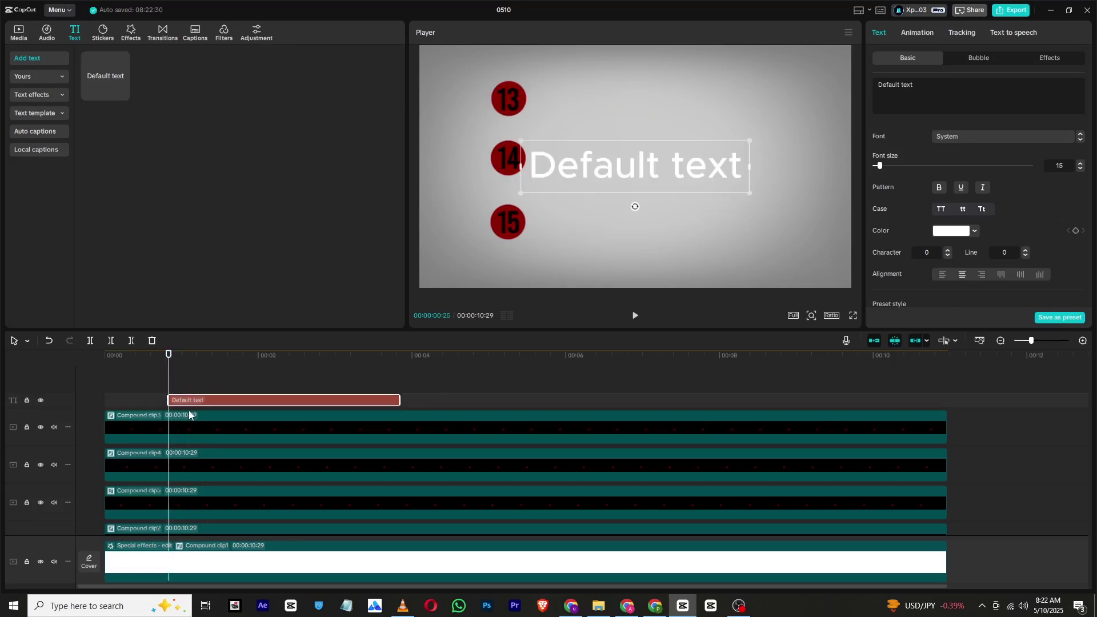
# Replace the default wording of the new text clip with "city".
pyautogui.doubleClick(632, 165)
pyautogui.press('BackSpace')
pyautogui.write('city')
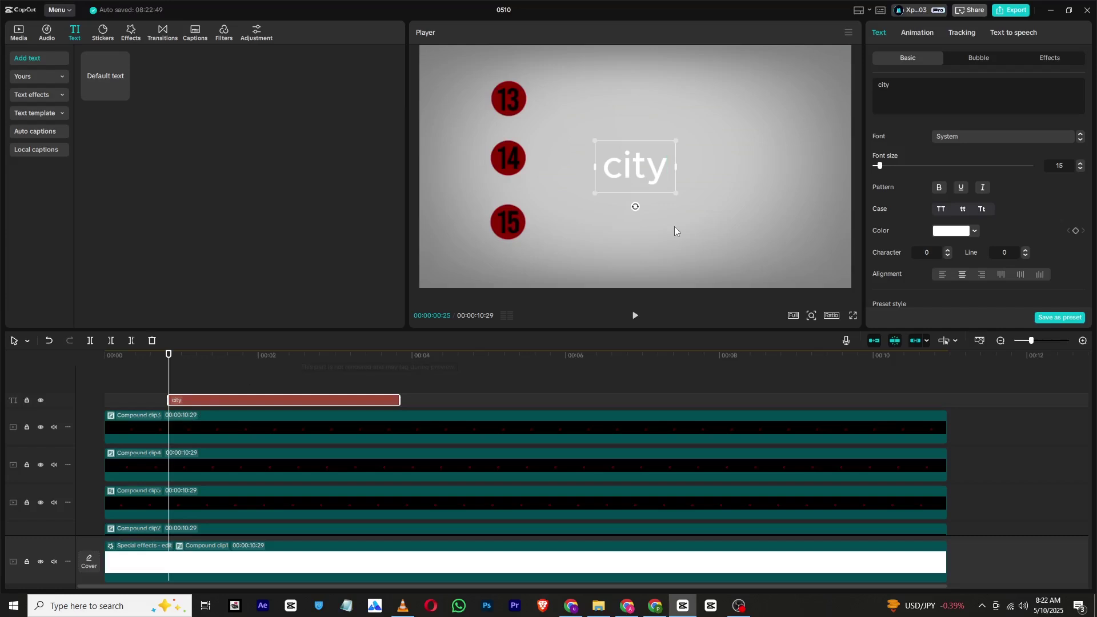
# Color the "city" text black (000000) and set its font size to 80.
pyautogui.click(950, 231)
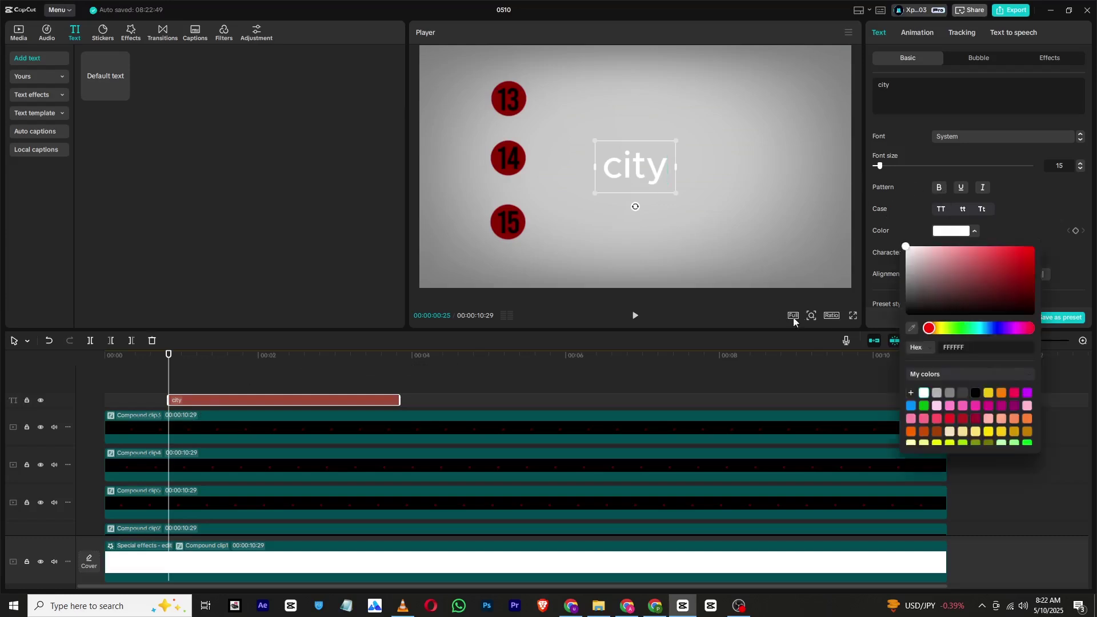
pyautogui.click(975, 392)
pyautogui.click(914, 165)
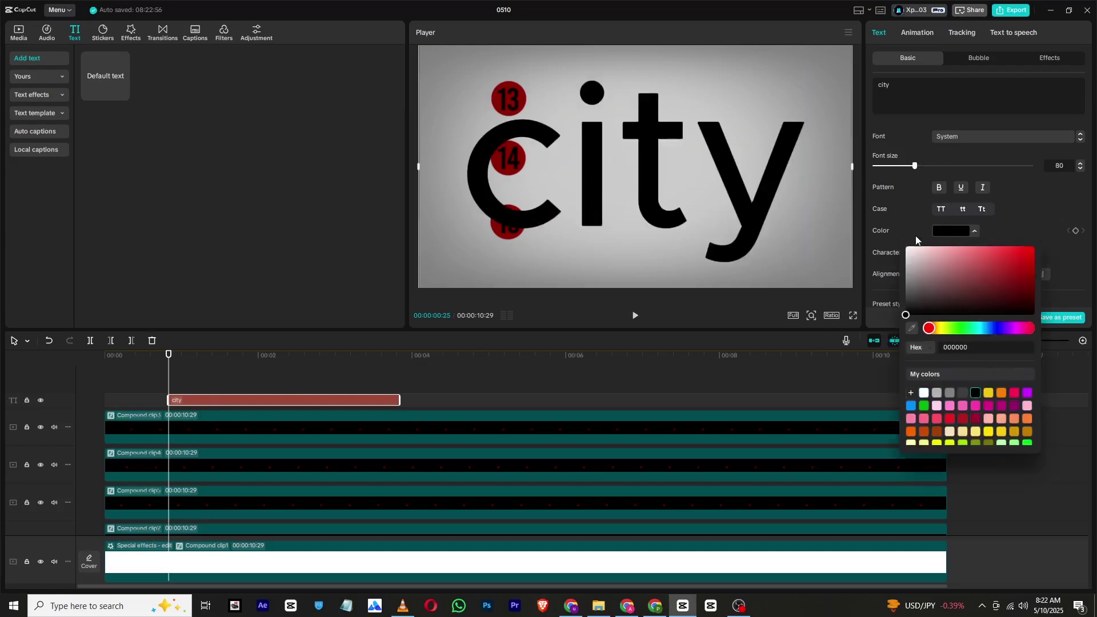
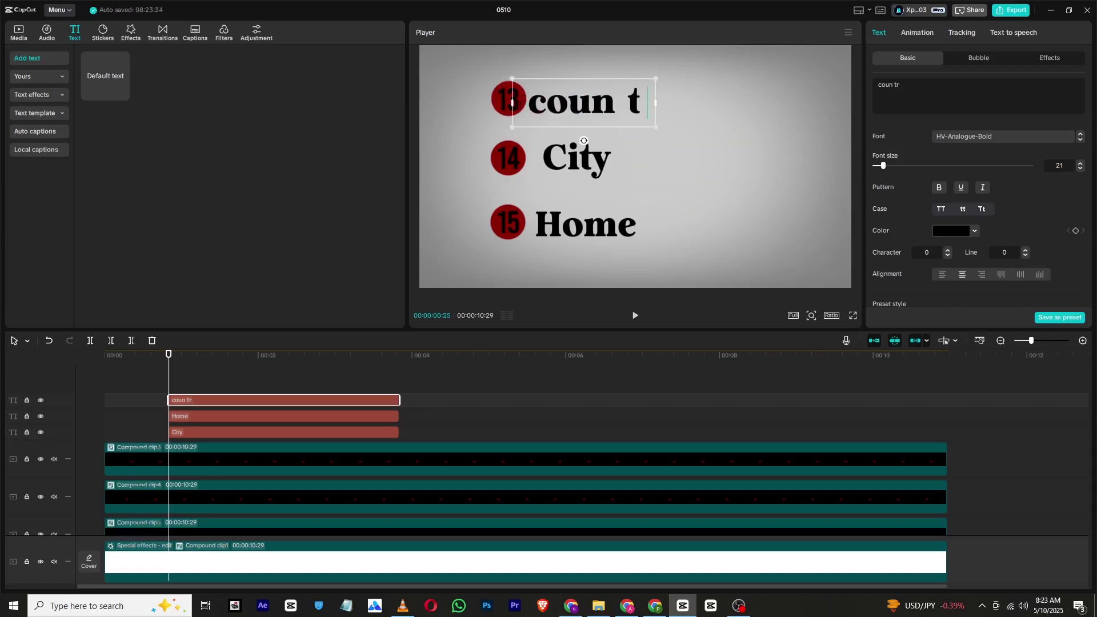
# Complete the new text as "country", shrink it slightly and place it beside circle 13, and apply title case.
pyautogui.write('try')
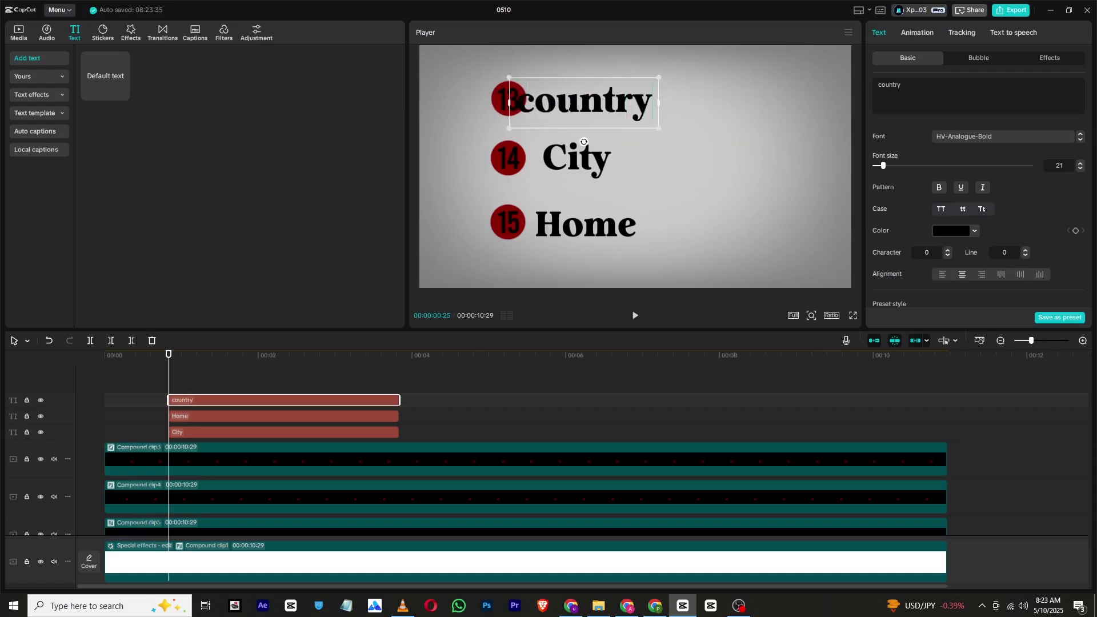
pyautogui.click(167, 386)
pyautogui.click(200, 400)
pyautogui.moveTo(659, 79); pyautogui.dragTo(614, 101)
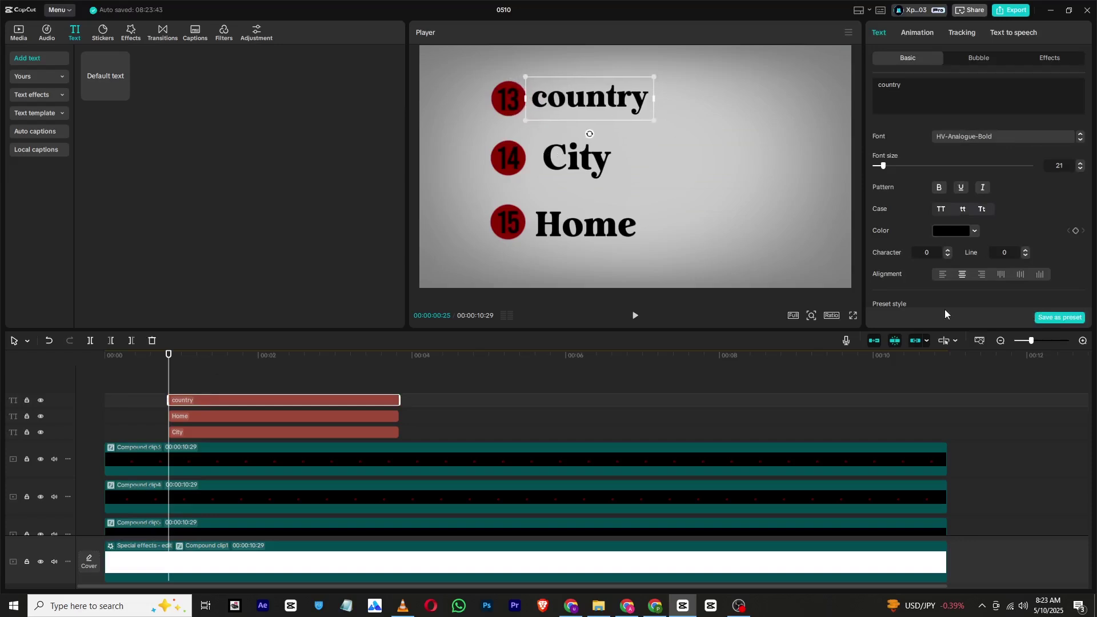
pyautogui.click(981, 209)
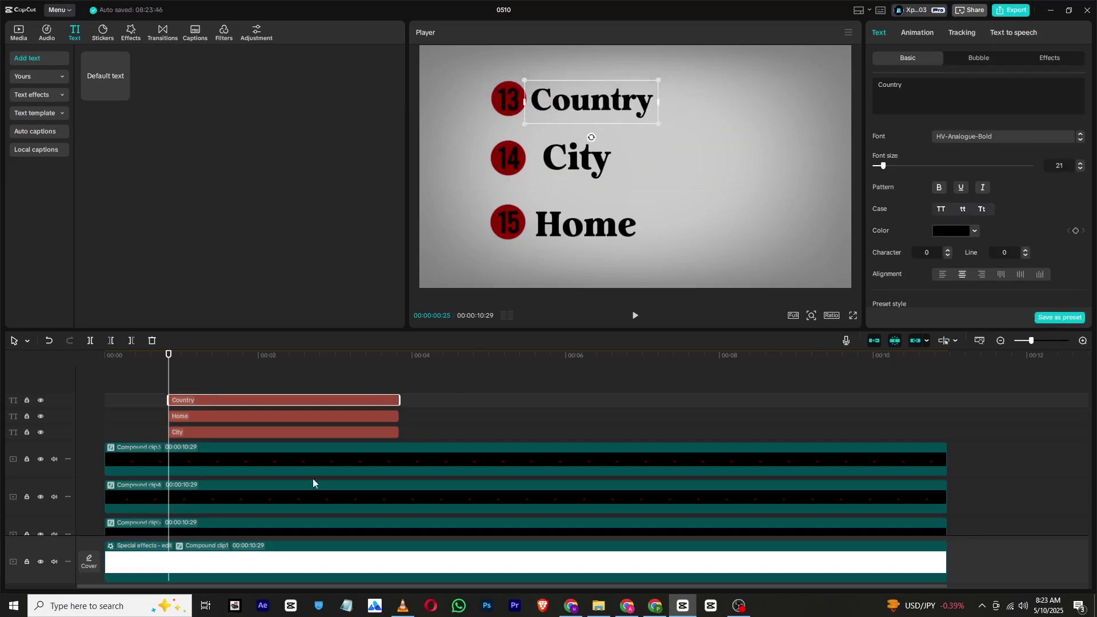
# Extend the Country, Home and City text clips to end at about 8 seconds, and return the playhead to 00:00:00:25.
pyautogui.moveTo(417, 379); pyautogui.dragTo(383, 447)
pyautogui.click(401, 389)
pyautogui.moveTo(409, 379); pyautogui.dragTo(721, 422)
pyautogui.click(719, 358)
pyautogui.moveTo(720, 361); pyautogui.dragTo(714, 361)
pyautogui.click(135, 361)
pyautogui.click(164, 361)
pyautogui.click(186, 375)
pyautogui.click(181, 364)
pyautogui.moveTo(179, 365); pyautogui.dragTo(169, 366)
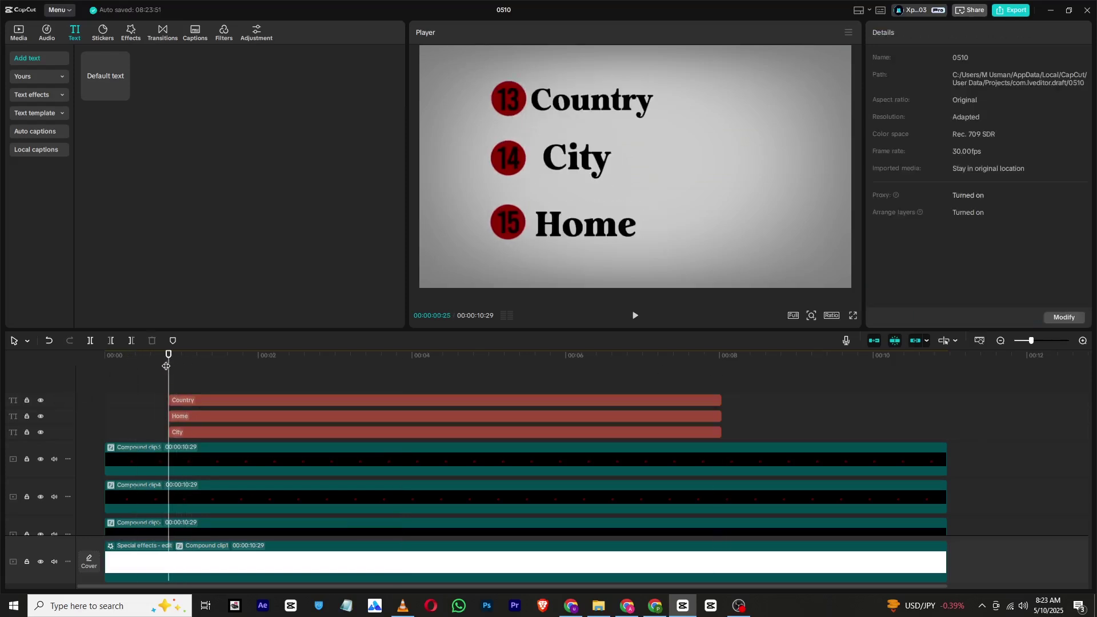
# Hide and show the Country text track and the topmost compound clip track to check what each one contains.
pyautogui.scroll(-1, 172, 423)
pyautogui.click(180, 426)
pyautogui.moveTo(140, 359); pyautogui.dragTo(169, 365)
pyautogui.scroll(1, 194, 400)
pyautogui.click(211, 400)
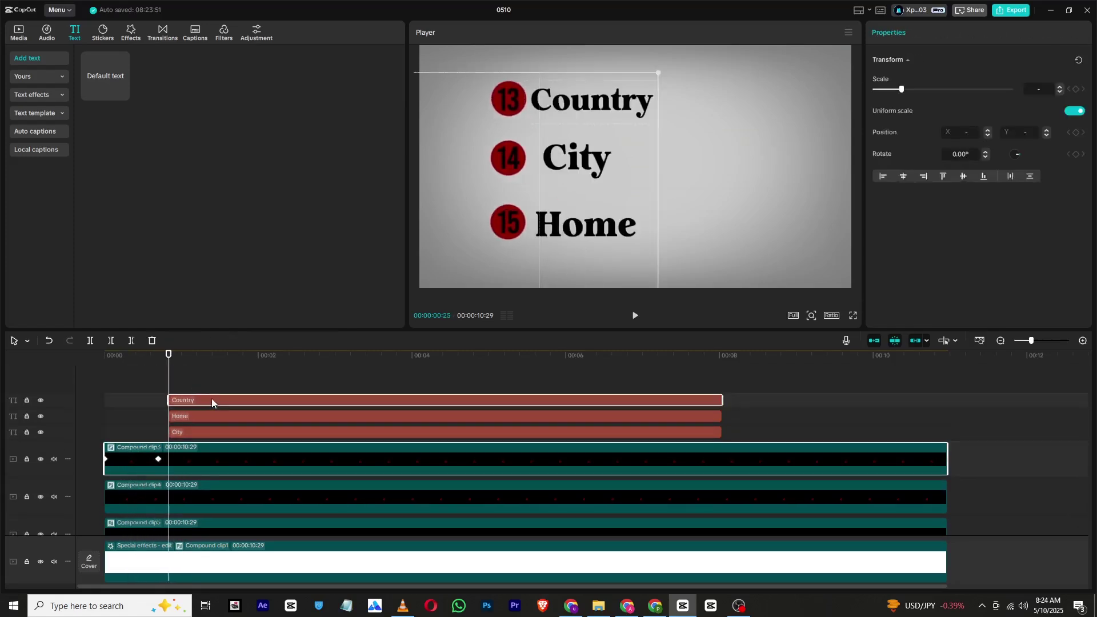
pyautogui.click(40, 400)
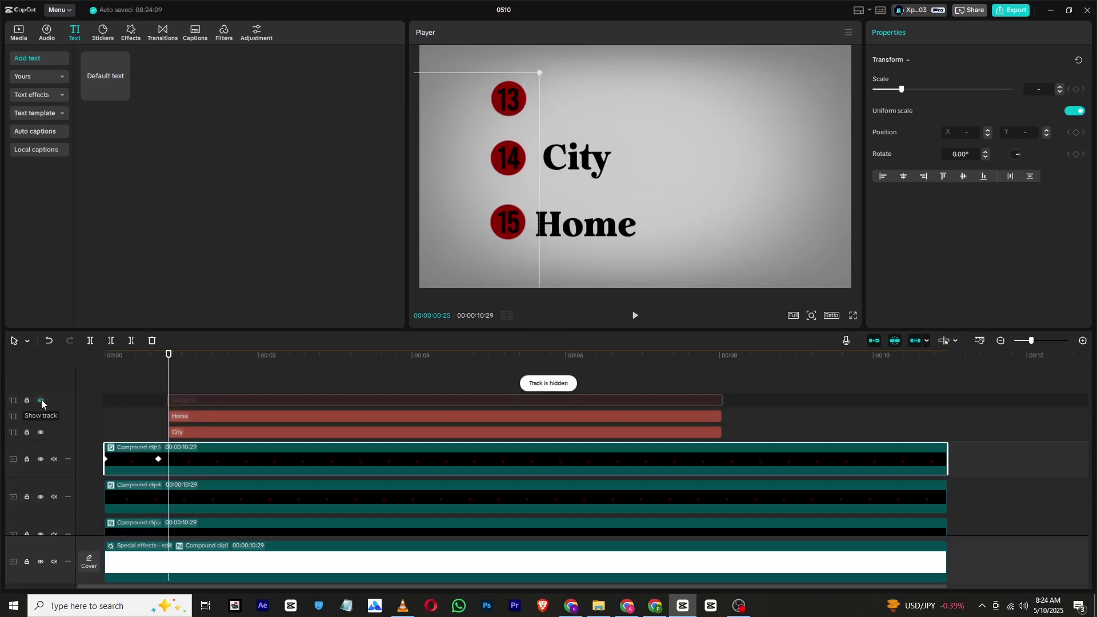
pyautogui.click(41, 400)
pyautogui.click(40, 458)
pyautogui.click(40, 458)
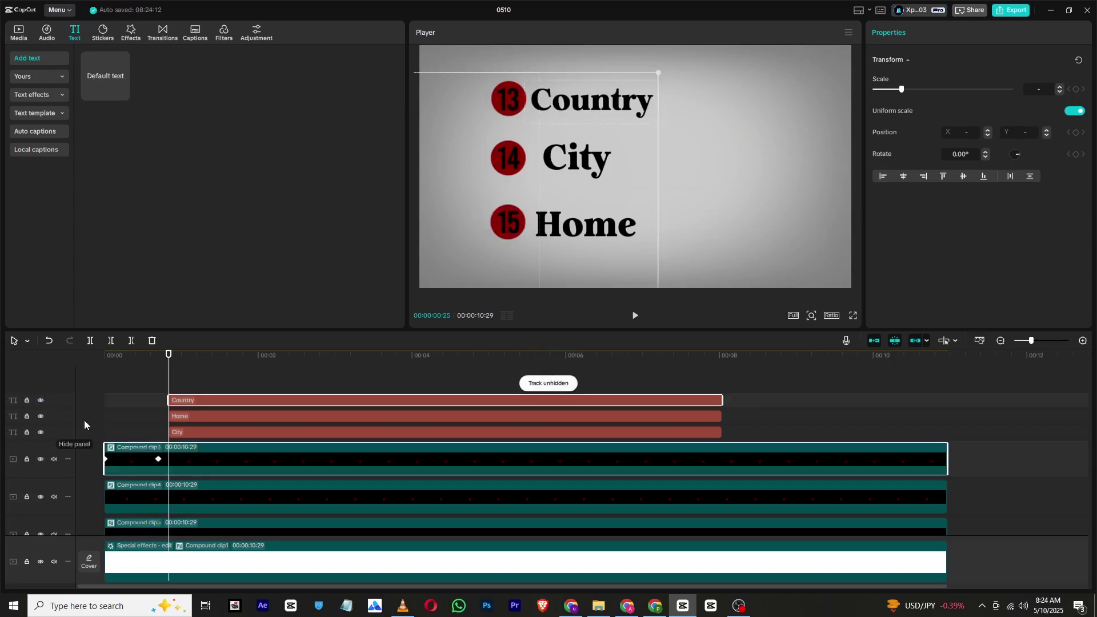
pyautogui.click(140, 370)
pyautogui.scroll(-2, 149, 369)
pyautogui.scroll(2, 204, 373)
pyautogui.scroll(-1, 241, 399)
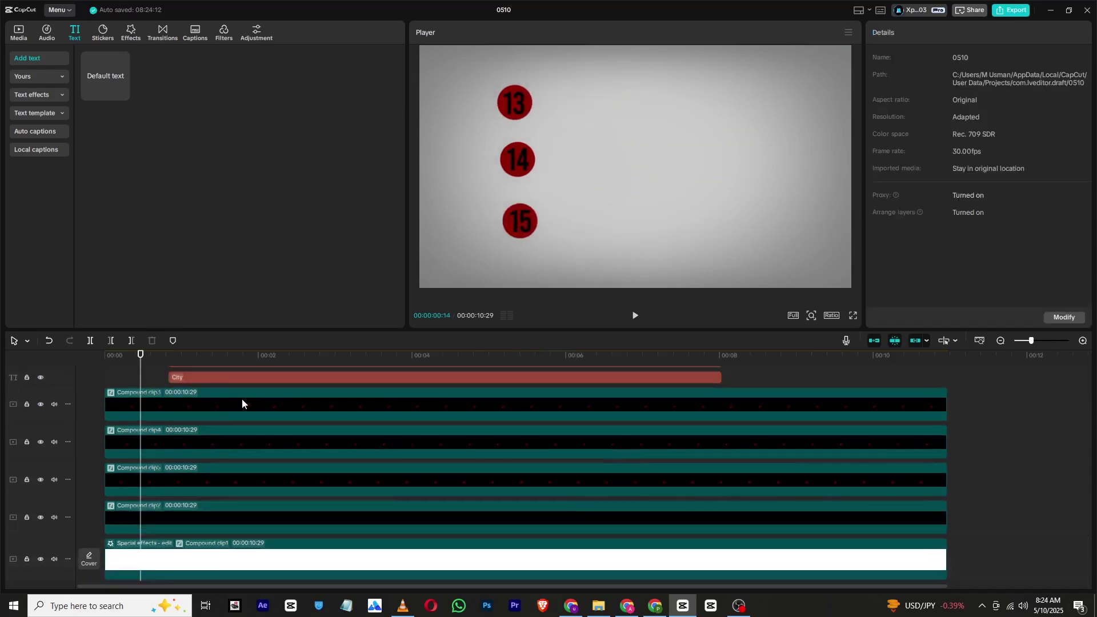
pyautogui.scroll(1, 235, 400)
pyautogui.click(235, 403)
pyautogui.click(222, 423)
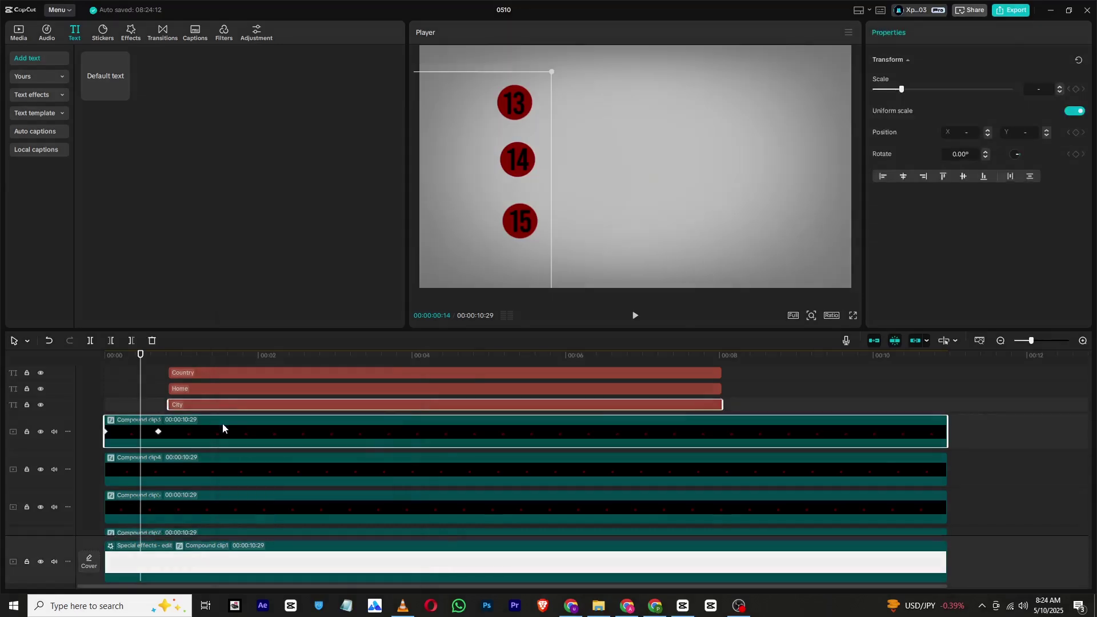
pyautogui.rightClick(221, 423)
pyautogui.click(131, 378)
pyautogui.click(132, 378)
pyautogui.click(169, 378)
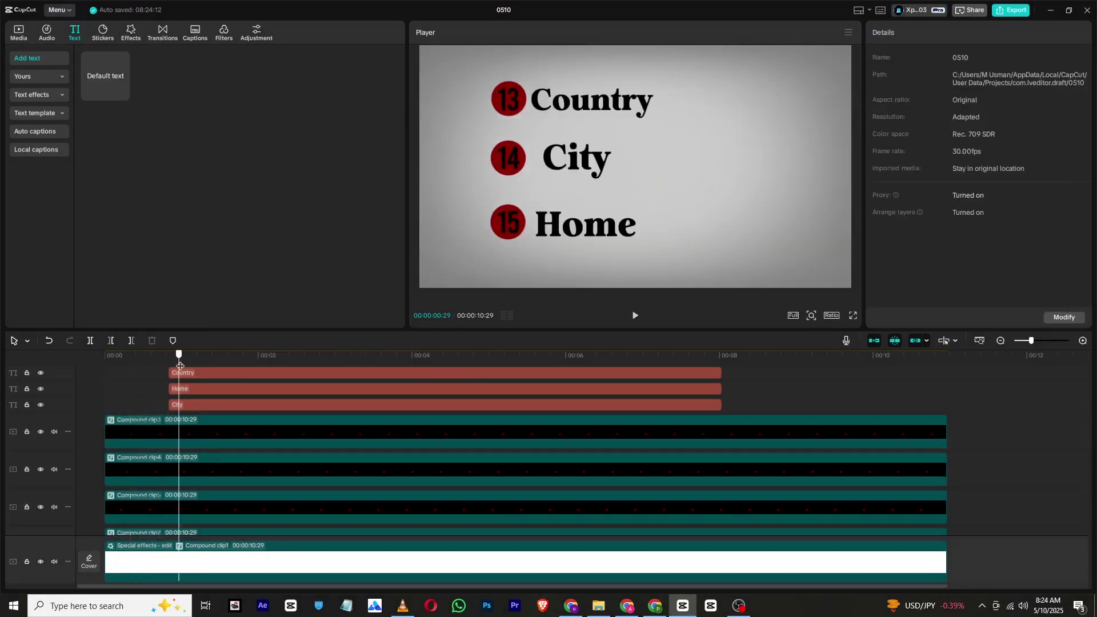
# Apply the Type 2 entrance animation to the Country, Home and City texts together and lengthen its duration beyond 1.2 s.
pyautogui.moveTo(743, 375); pyautogui.dragTo(703, 421)
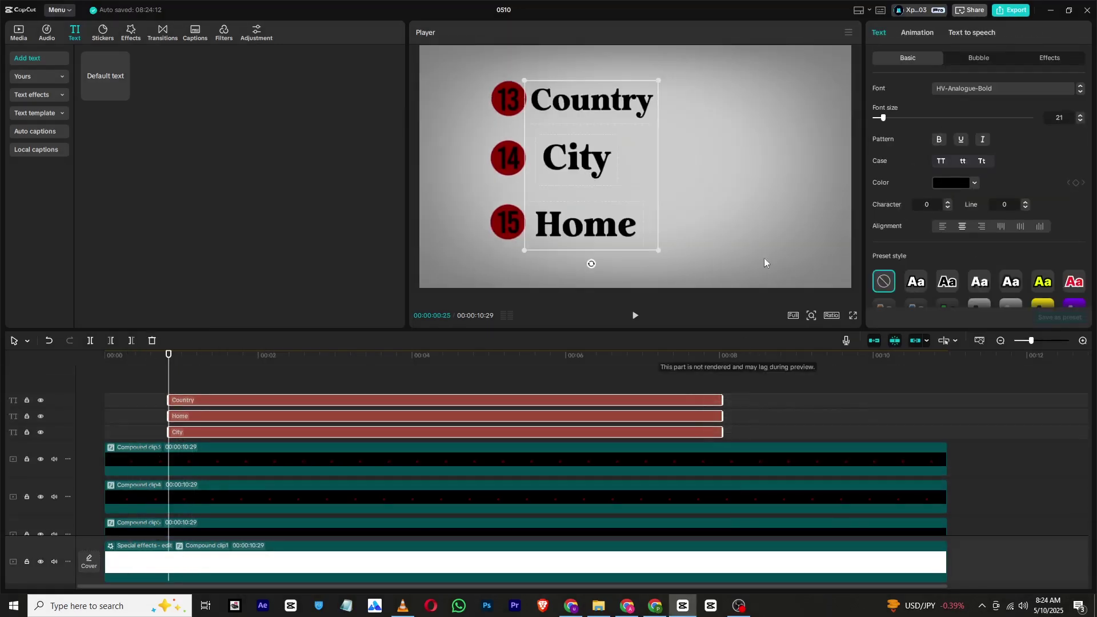
pyautogui.click(917, 32)
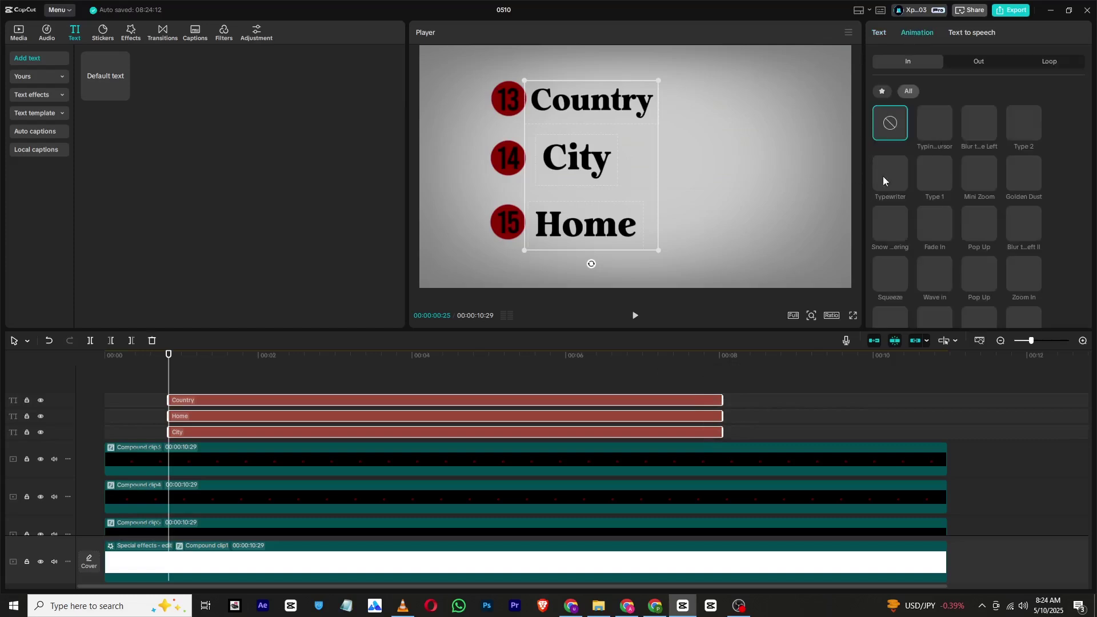
pyautogui.click(1025, 122)
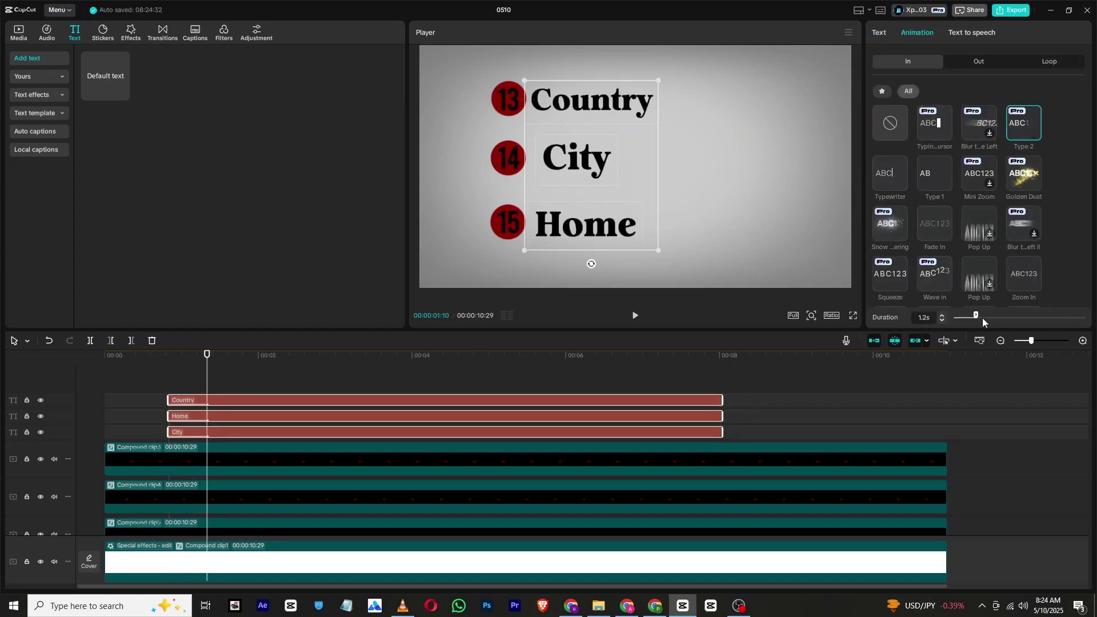
pyautogui.moveTo(977, 317); pyautogui.dragTo(990, 318)
# Identify the circle 13 clip by toggling its track's visibility and move the Country text directly above it.
pyautogui.click(243, 385)
pyautogui.scroll(-2, 193, 499)
pyautogui.click(183, 479)
pyautogui.click(38, 465)
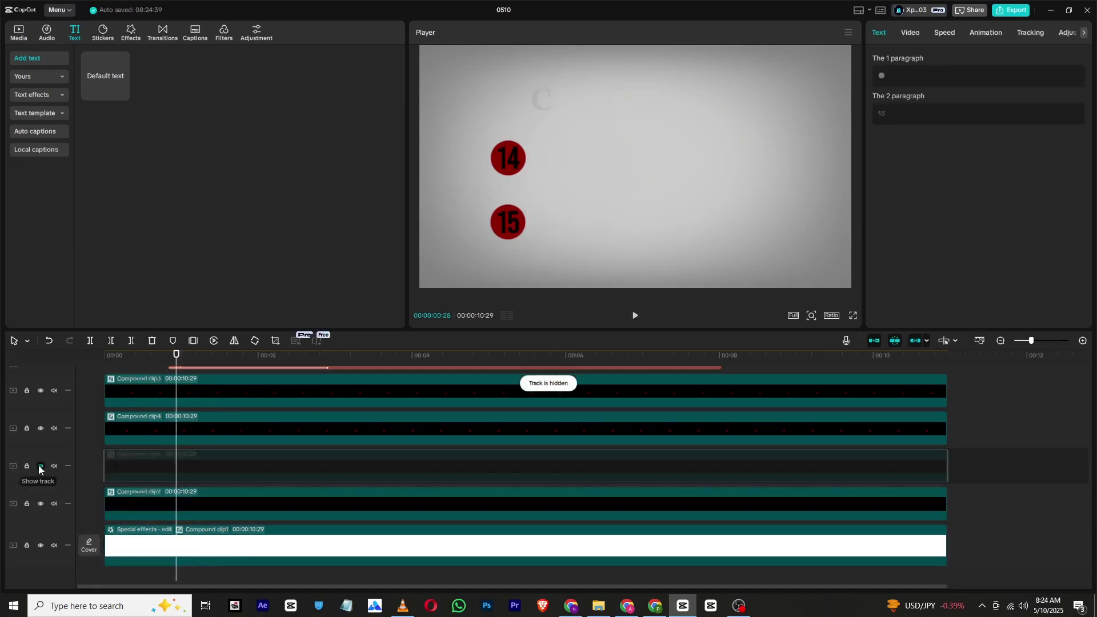
pyautogui.click(39, 465)
pyautogui.scroll(2, 204, 437)
pyautogui.click(218, 389)
pyautogui.moveTo(222, 391); pyautogui.dragTo(194, 457)
# Check the neighbouring circle tracks by toggling their visibility and move the Home text directly above the circle 14 clip.
pyautogui.click(40, 466)
pyautogui.click(40, 438)
pyautogui.click(40, 439)
pyautogui.click(40, 466)
pyautogui.moveTo(203, 388); pyautogui.dragTo(194, 451)
pyautogui.click(189, 391)
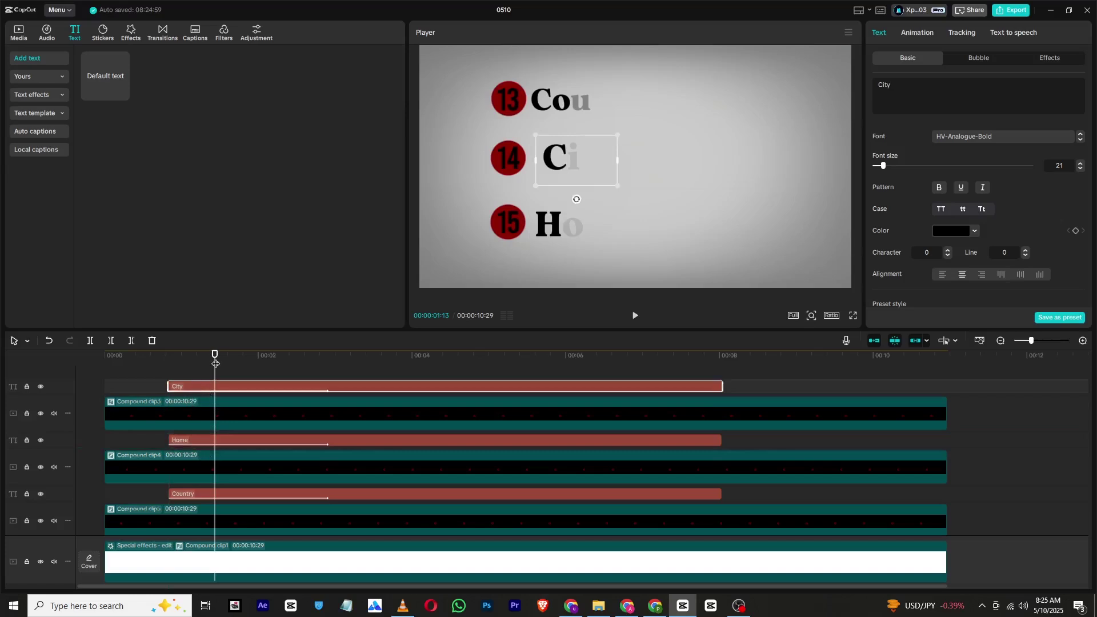
# Stagger the texts by shifting Home to start at about 1.5 seconds and City at about 2.3 seconds, and play the animation.
pyautogui.click(173, 358)
pyautogui.moveTo(174, 357); pyautogui.dragTo(238, 377)
pyautogui.scroll(-2, 186, 406)
pyautogui.scroll(2, 186, 406)
pyautogui.moveTo(207, 425); pyautogui.dragTo(260, 425)
pyautogui.click(235, 372)
pyautogui.moveTo(236, 372); pyautogui.dragTo(348, 403)
pyautogui.moveTo(146, 361); pyautogui.dragTo(46, 374)
pyautogui.press('space')
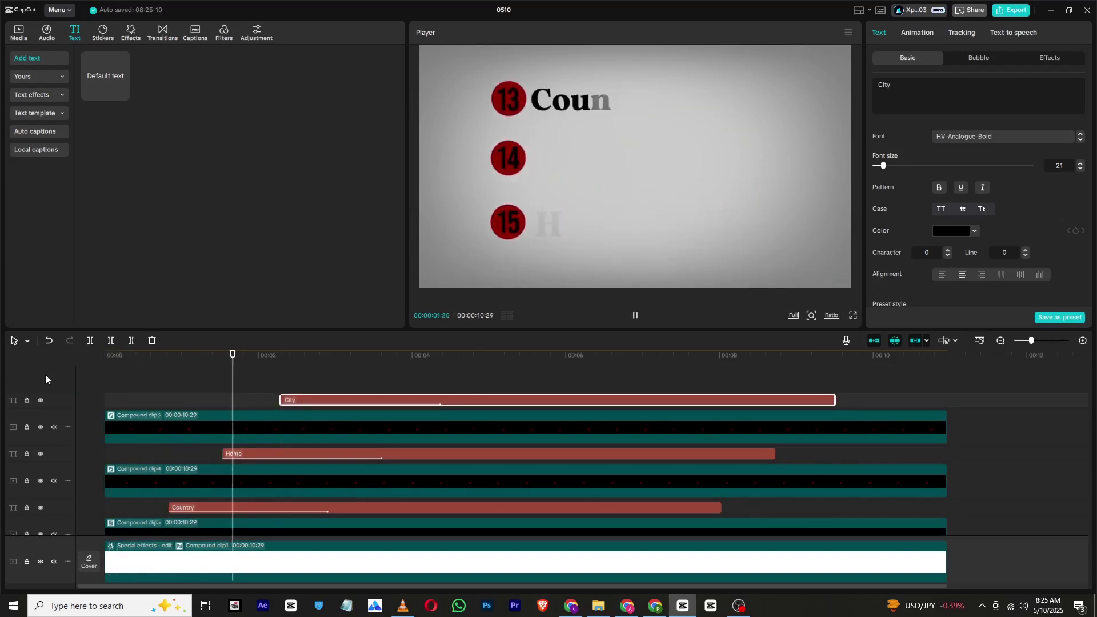
# Swap the Home and City clips so City starts at about 1.5 seconds and Home at about 2.6 seconds, and replay the animation.
pyautogui.click(223, 366)
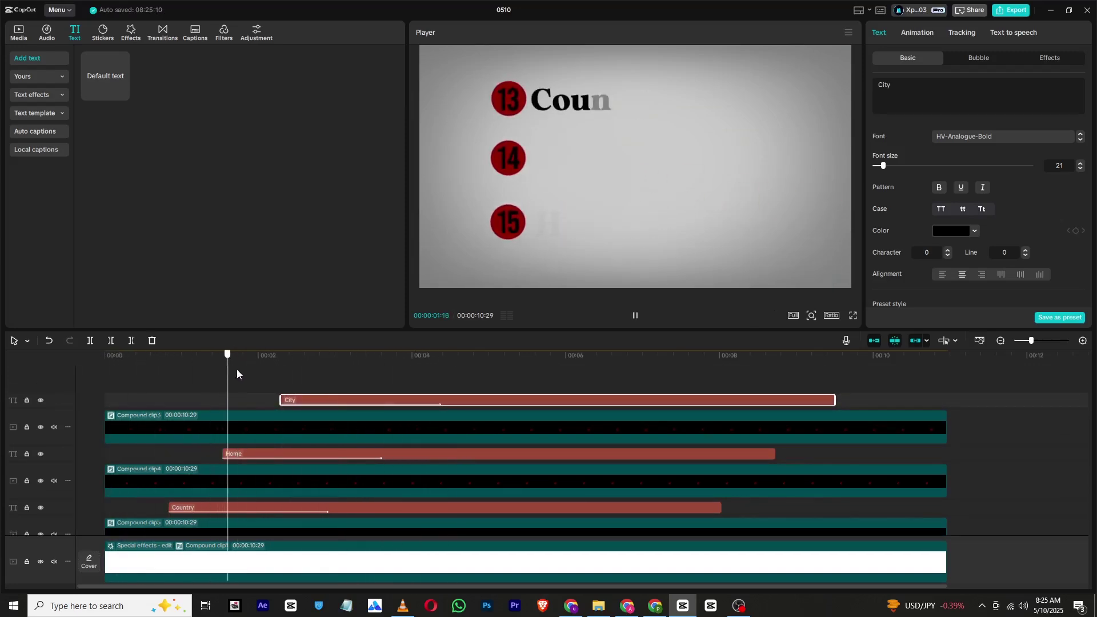
pyautogui.click(252, 454)
pyautogui.click(267, 357)
pyautogui.moveTo(269, 358); pyautogui.dragTo(276, 358)
pyautogui.moveTo(291, 400); pyautogui.dragTo(362, 404)
pyautogui.click(265, 453)
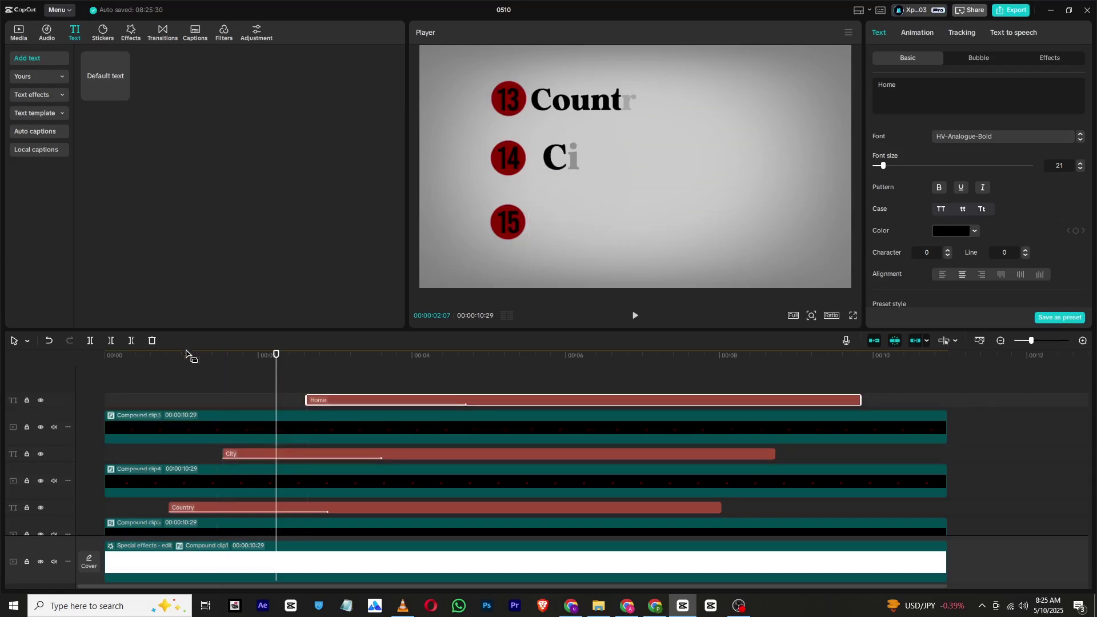
pyautogui.click(93, 372)
pyautogui.press('space')
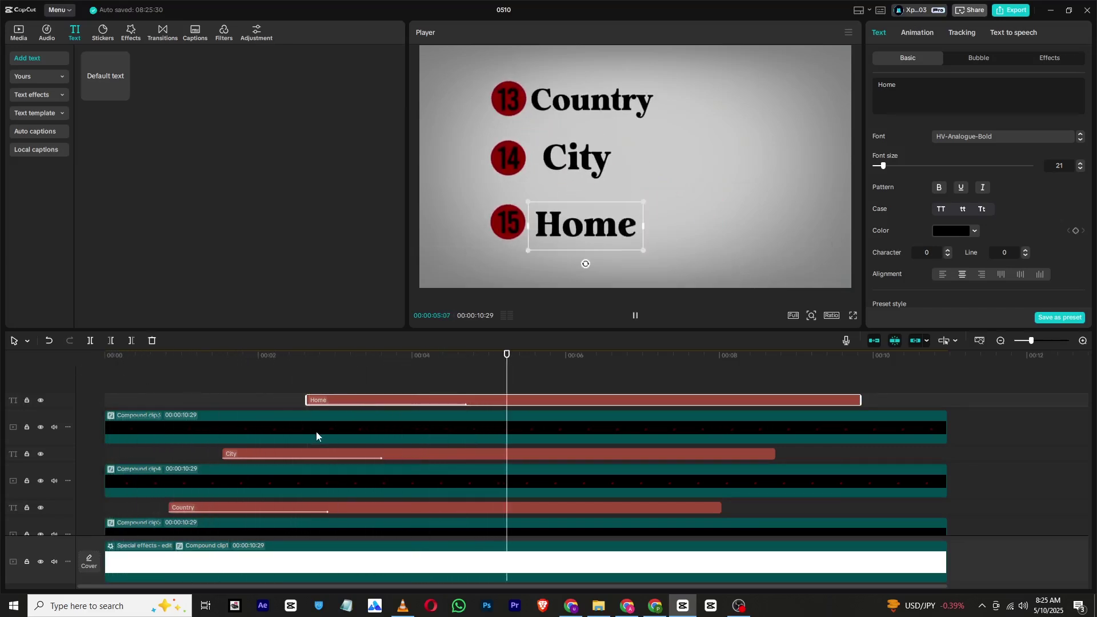
# Stop playback at 00:00:05:19 and combine the Home text and the circle 15 clip into one compound clip.
pyautogui.scroll(-3, 545, 428)
pyautogui.scroll(1, 524, 404)
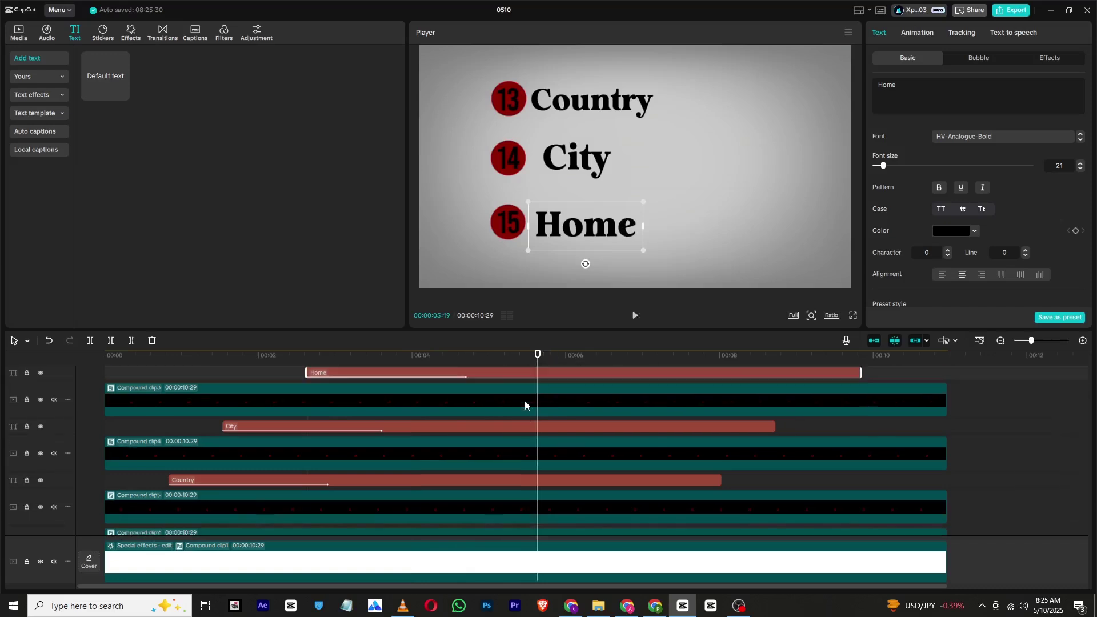
pyautogui.scroll(2, 606, 411)
pyautogui.moveTo(573, 382); pyautogui.dragTo(568, 422)
pyautogui.rightClick(568, 422)
pyautogui.click(599, 417)
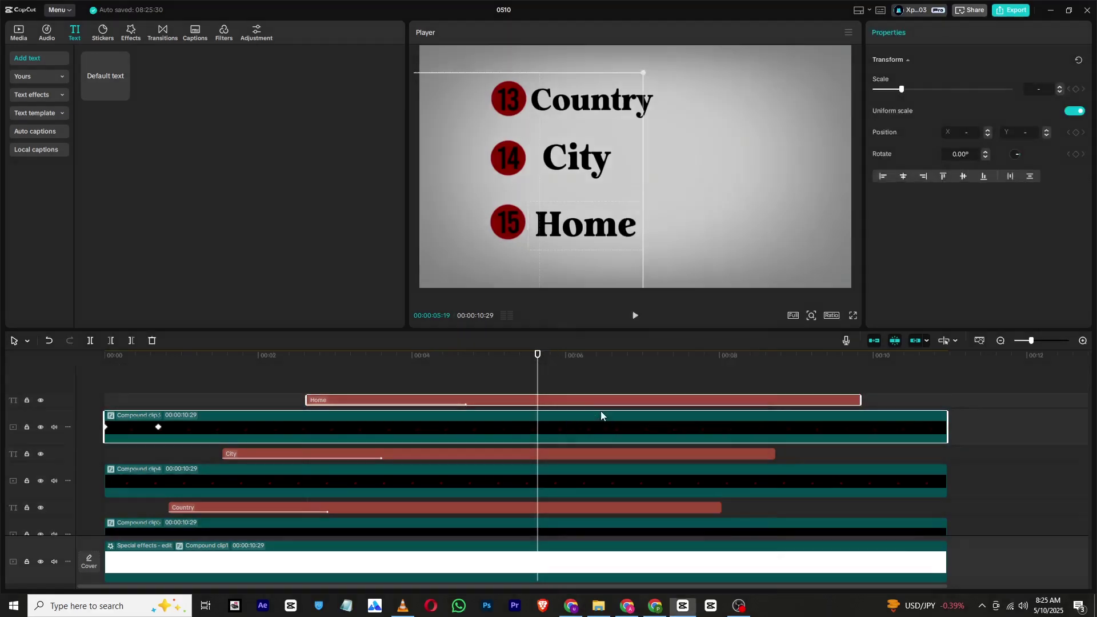
# Combine the City text and the circle 14 clip into one compound clip.
pyautogui.scroll(-1, 566, 415)
pyautogui.click(730, 447)
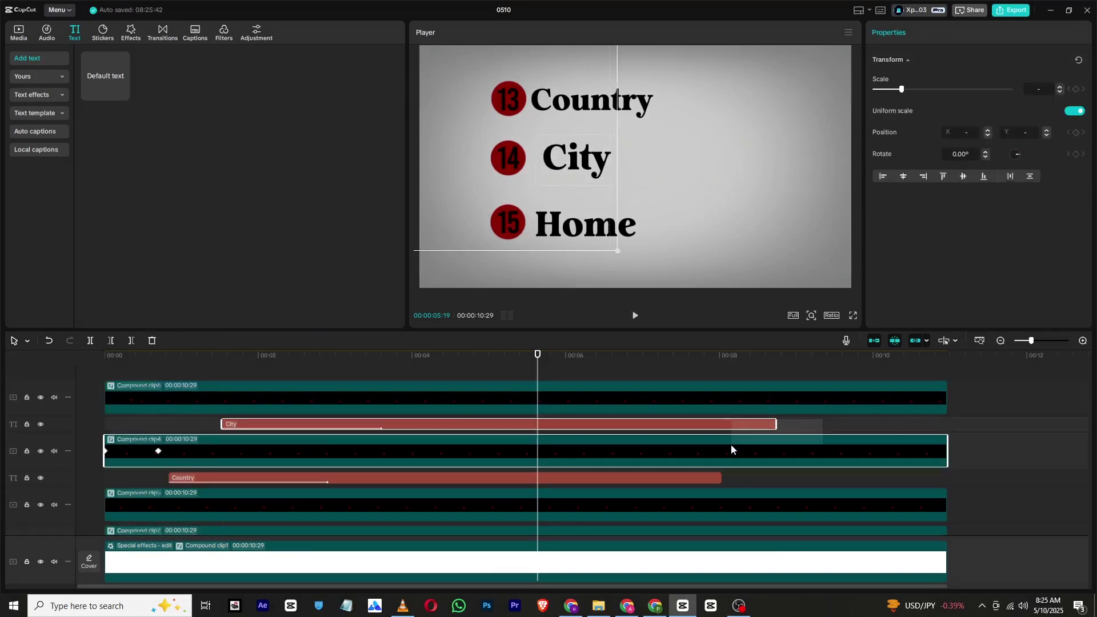
pyautogui.rightClick(731, 446)
pyautogui.click(754, 422)
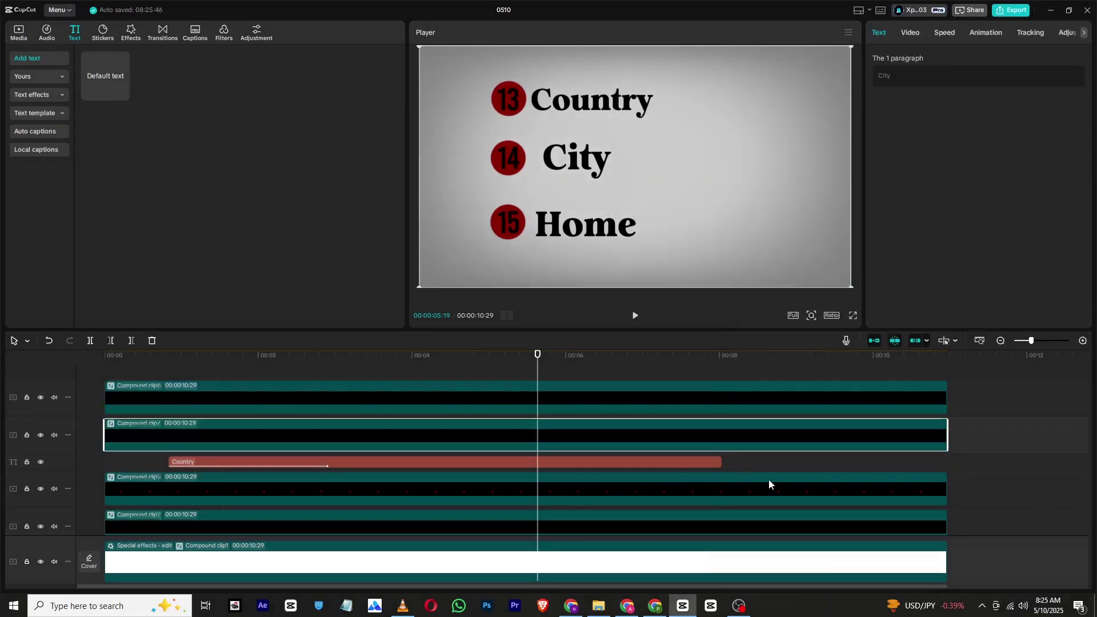
# Combine the Country text and the circle 13 clip into one compound clip.
pyautogui.moveTo(751, 461); pyautogui.dragTo(675, 485)
pyautogui.rightClick(675, 484)
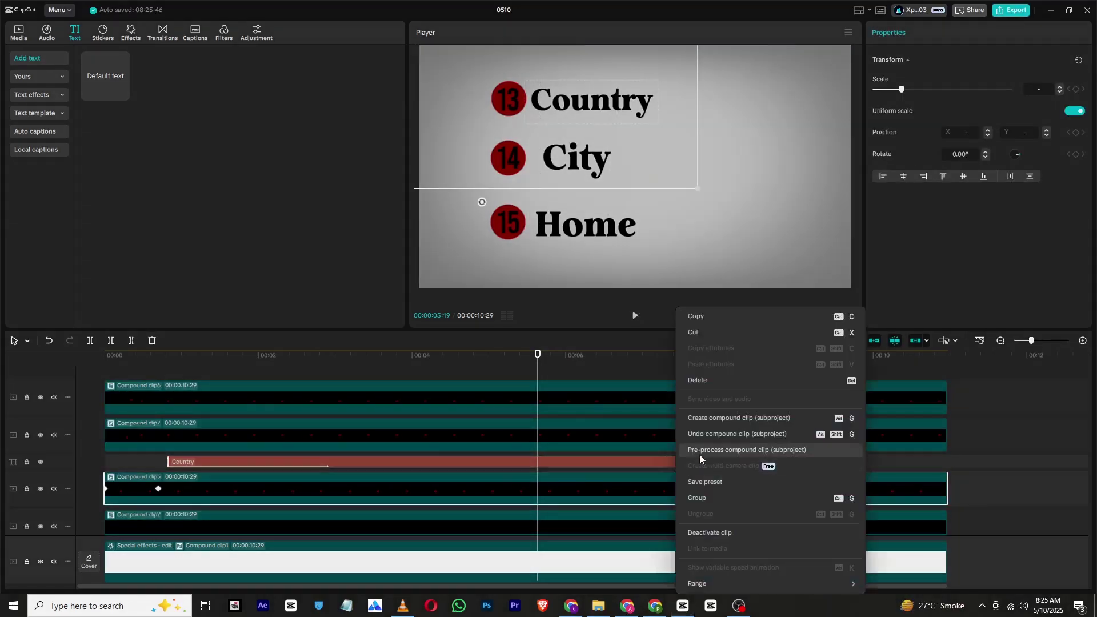
pyautogui.click(705, 419)
# Split the Home, City and Country compound clips at 00:00:05:19.
pyautogui.click(552, 400)
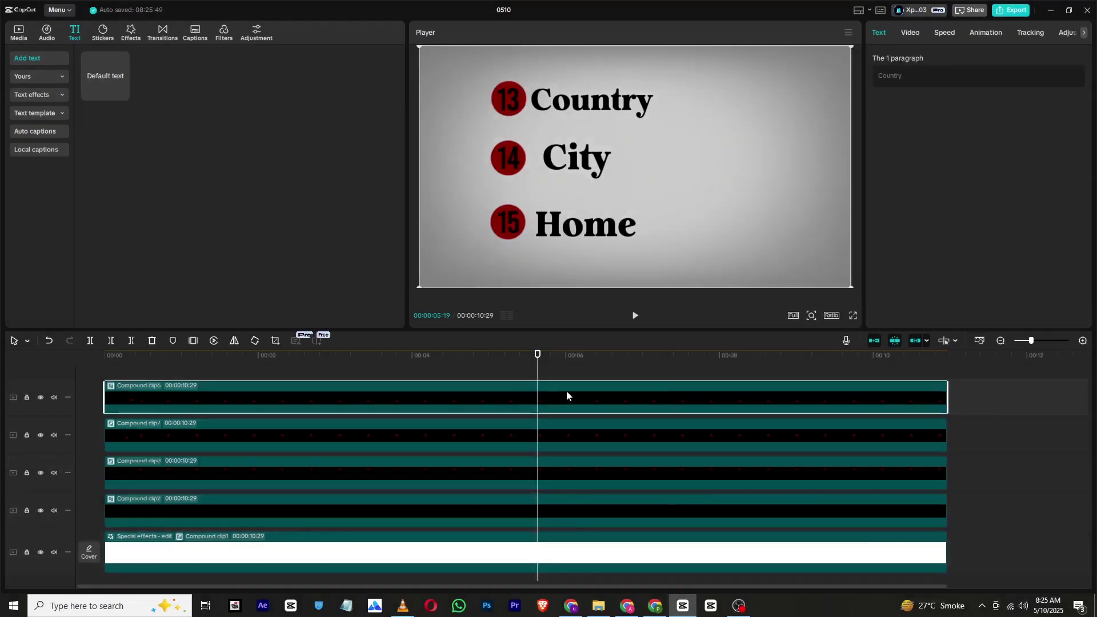
pyautogui.click(89, 341)
pyautogui.click(411, 430)
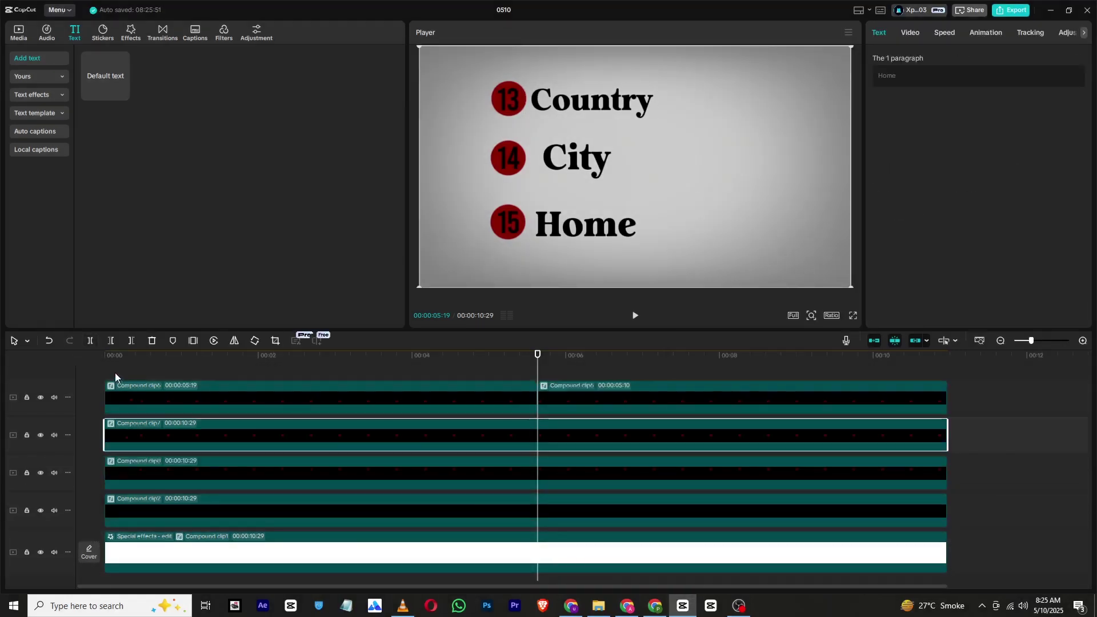
pyautogui.click(91, 342)
pyautogui.click(441, 479)
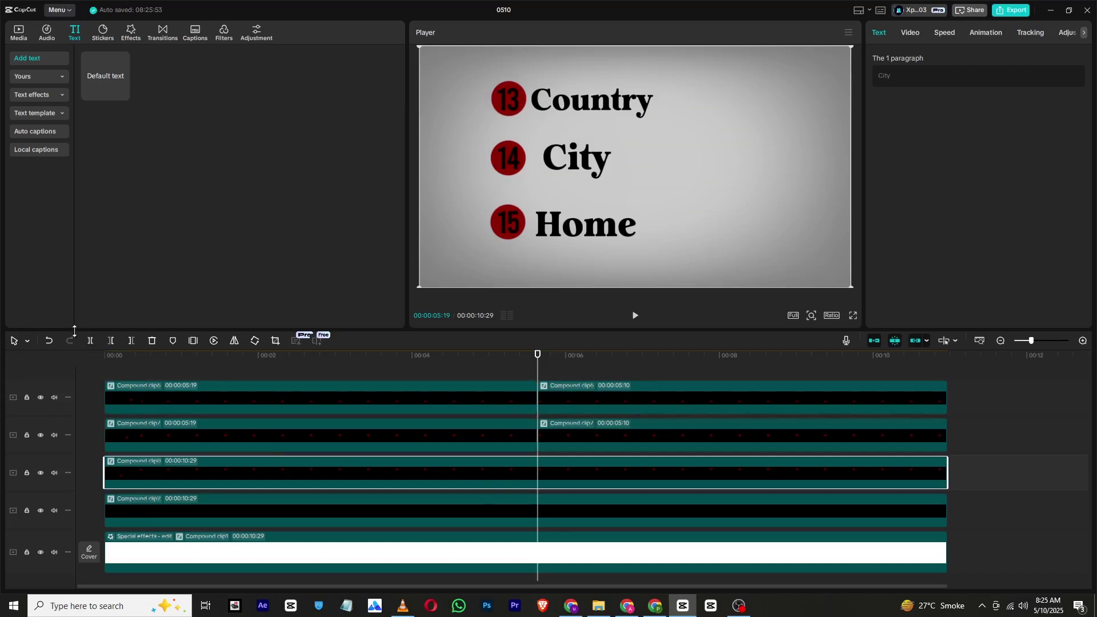
pyautogui.click(90, 341)
# Keyframe the second Home clip's blend settings at 00:00:05:19 and lower its opacity to about 25% at 00:00:06:02.
pyautogui.click(552, 443)
pyautogui.click(553, 462)
pyautogui.click(553, 428)
pyautogui.click(548, 391)
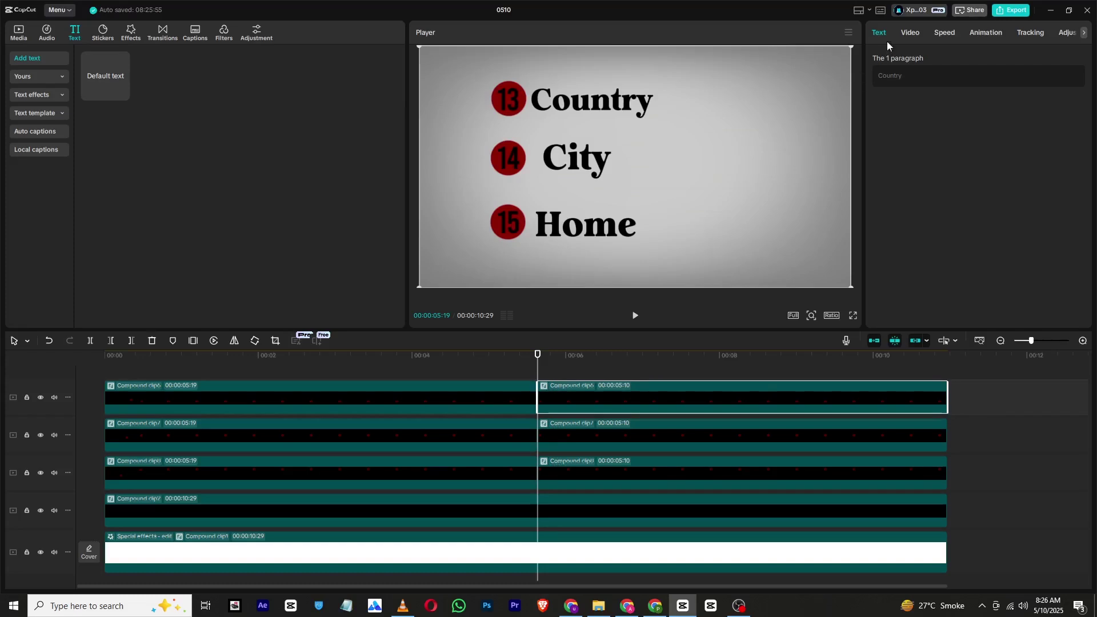
pyautogui.click(910, 33)
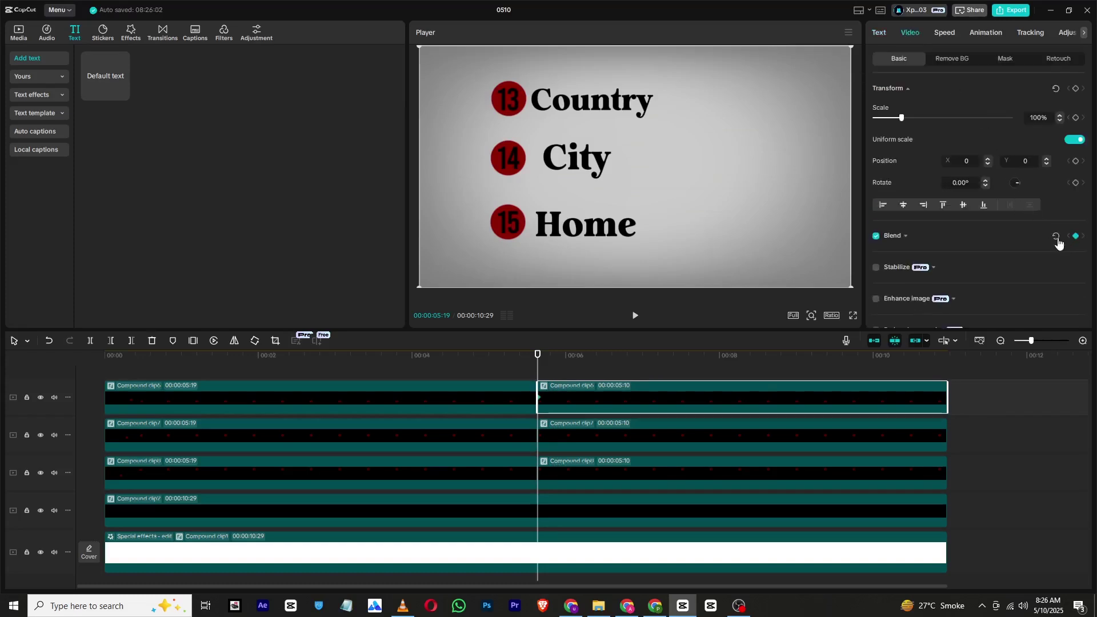
pyautogui.click(906, 236)
pyautogui.moveTo(537, 357); pyautogui.dragTo(571, 362)
pyautogui.moveTo(946, 287); pyautogui.dragTo(909, 288)
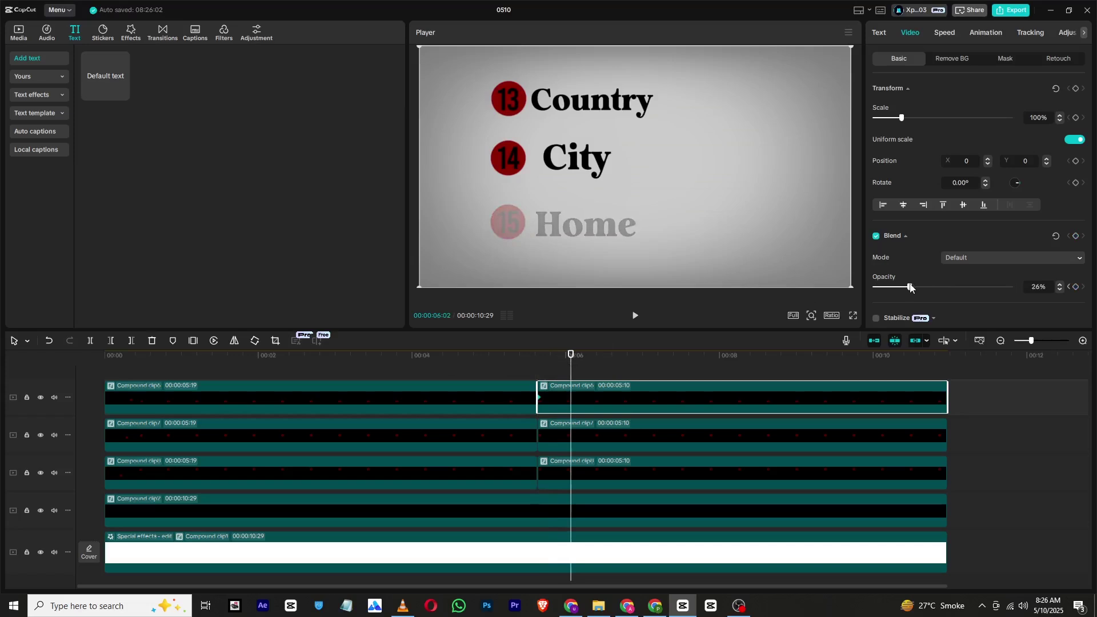
# Keyframe the second Country clip's blend settings at 00:00:05:19 and lower its opacity at 00:00:06:02.
pyautogui.click(580, 461)
pyautogui.moveTo(546, 355); pyautogui.dragTo(537, 365)
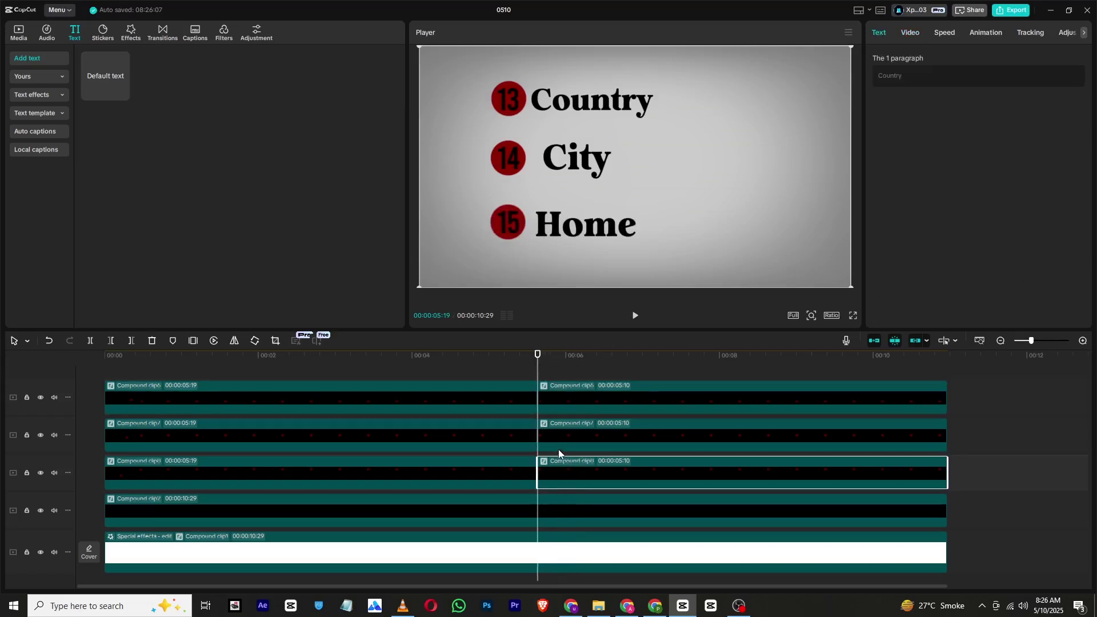
pyautogui.click(907, 34)
pyautogui.click(586, 409)
pyautogui.click(571, 355)
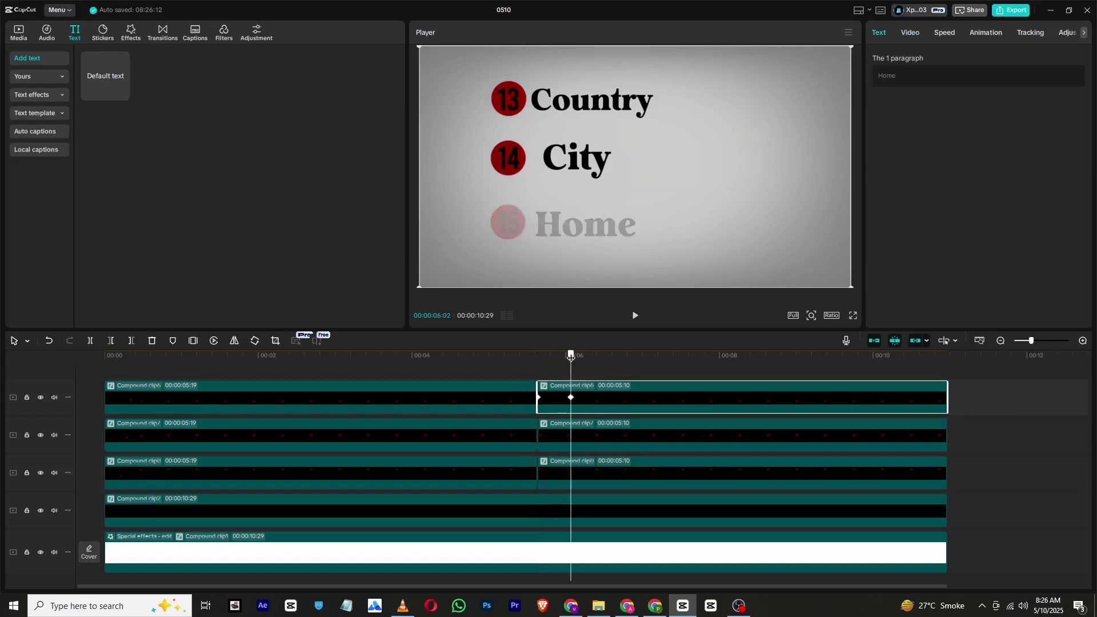
pyautogui.click(591, 482)
pyautogui.moveTo(1006, 292); pyautogui.dragTo(916, 296)
# Set the Country clip's opacity at 00:00:06:02 to 23% to match the Home clip.
pyautogui.click(598, 409)
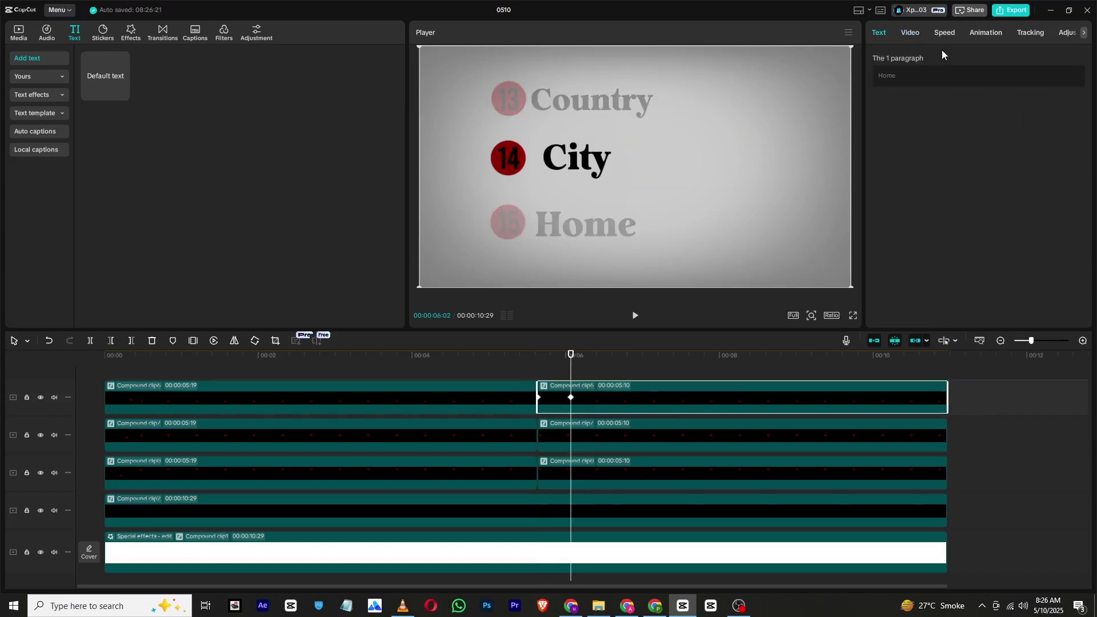
pyautogui.click(674, 474)
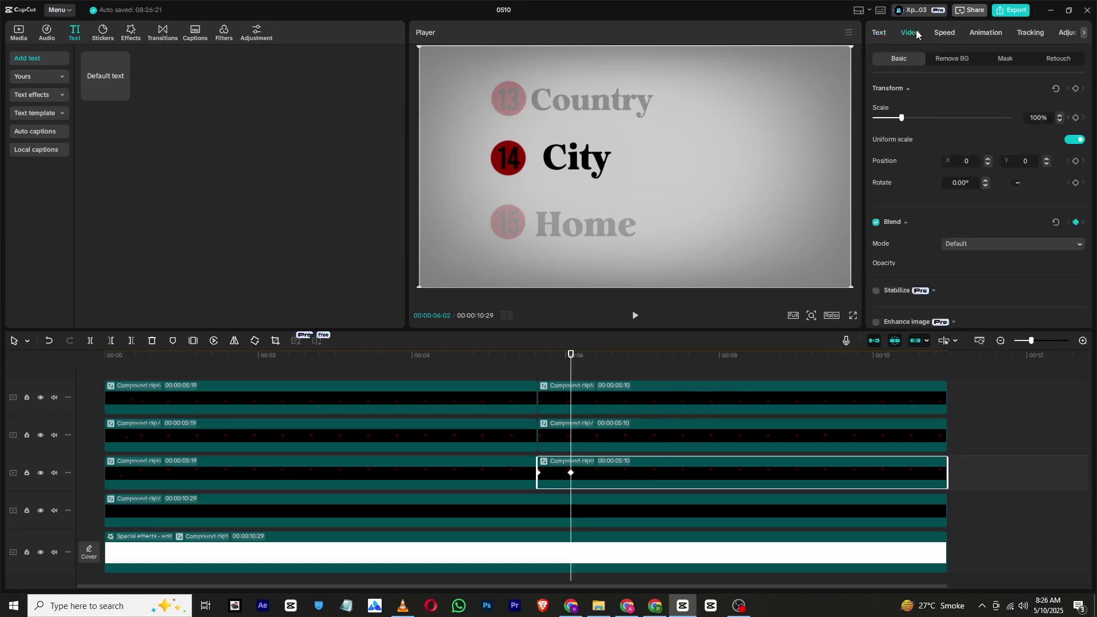
pyautogui.write('23')
pyautogui.press('Return')
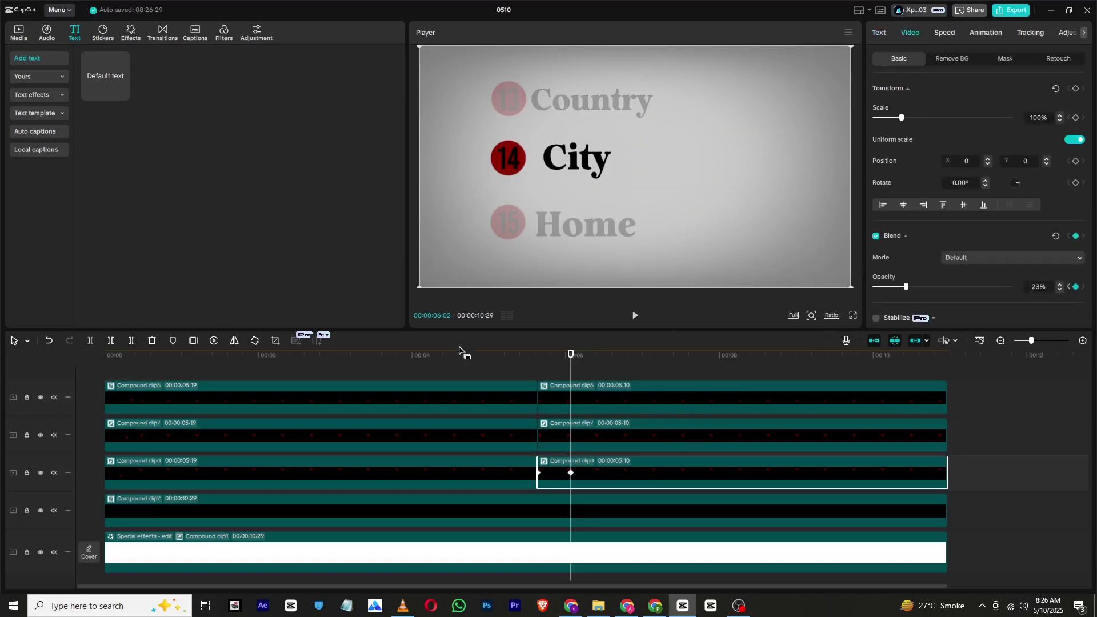
# Apply a speed-curve preset to the opacity fade between the keyframes of the second clip on the uppermost track.
pyautogui.click(519, 355)
pyautogui.click(569, 398)
pyautogui.rightClick(569, 397)
pyautogui.click(614, 492)
pyautogui.click(823, 498)
pyautogui.click(839, 411)
pyautogui.click(628, 484)
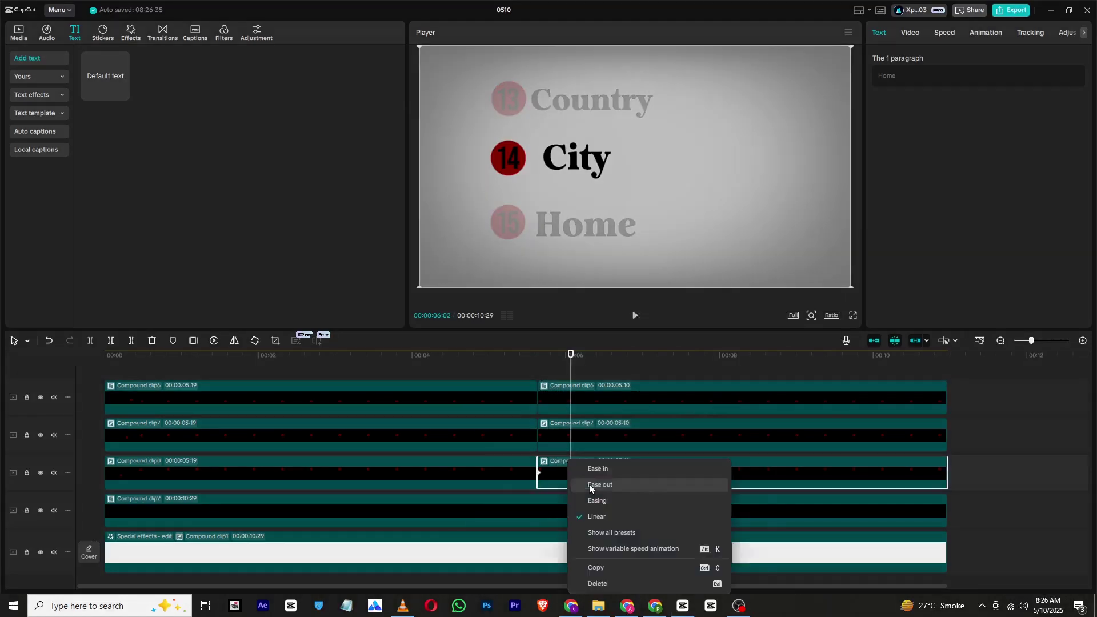
# Apply a speed-curve preset to the opacity fade of the second clip on the third track, then deselect it.
pyautogui.rightClick(570, 472)
pyautogui.click(610, 525)
pyautogui.click(802, 505)
pyautogui.click(827, 411)
pyautogui.click(402, 373)
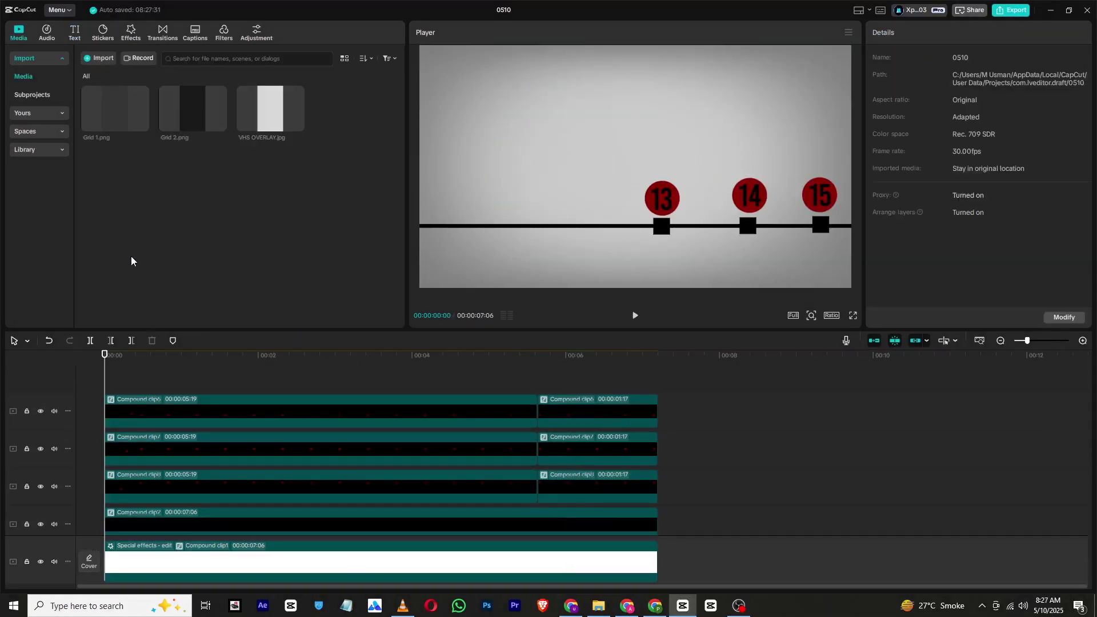
# Add VHS OVERLAY.jpg above the compound clips, rotate it so its lines run vertically, and enlarge it to fill the frame.
pyautogui.moveTo(130, 257); pyautogui.dragTo(129, 400)
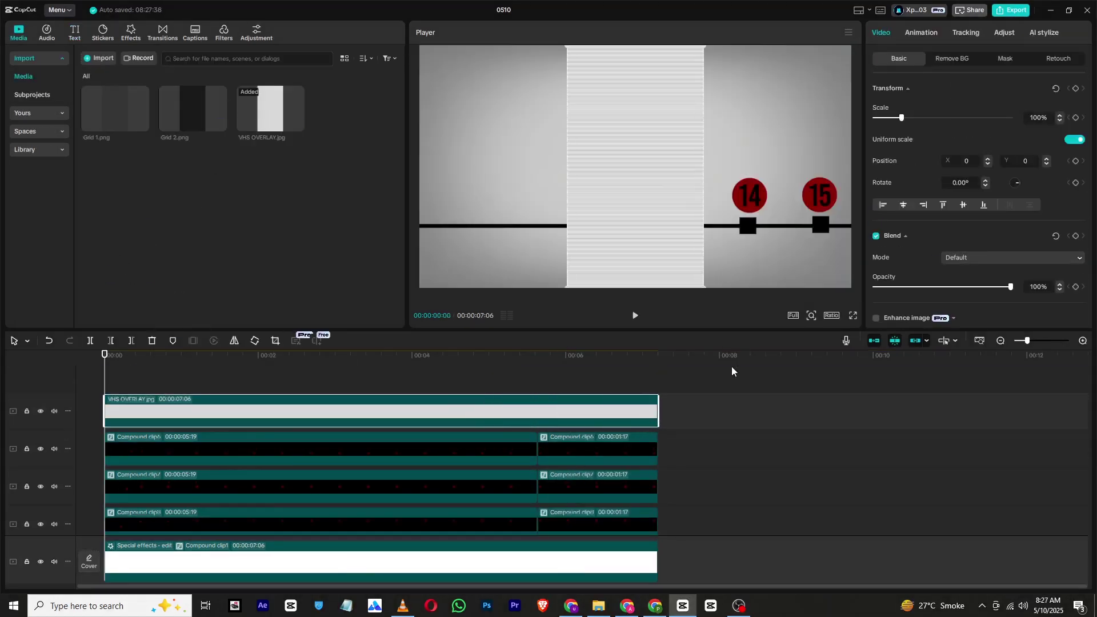
pyautogui.write('91')
pyautogui.press('Return')
pyautogui.moveTo(1019, 182)
pyautogui.mouseDown()
pyautogui.moveTo(1023, 6)
pyautogui.moveTo(1015, 182)
pyautogui.mouseUp()
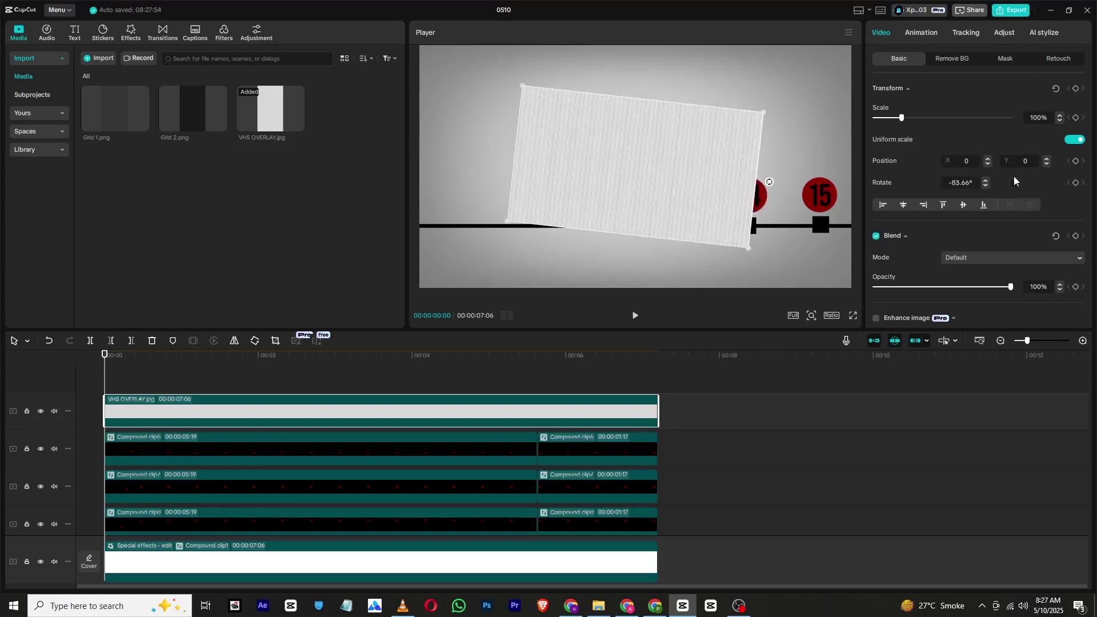
pyautogui.press('Return')
pyautogui.moveTo(902, 117); pyautogui.dragTo(924, 118)
# Change the VHS overlay's blend mode and lower its opacity so it reads as a subtle texture.
pyautogui.click(971, 257)
pyautogui.click(955, 461)
pyautogui.moveTo(1009, 286); pyautogui.dragTo(956, 288)
# Add Grid 2.png above the VHS overlay and extend it to the project's full 00:00:07:06 length.
pyautogui.moveTo(197, 113); pyautogui.dragTo(95, 381)
pyautogui.moveTo(488, 411); pyautogui.dragTo(658, 411)
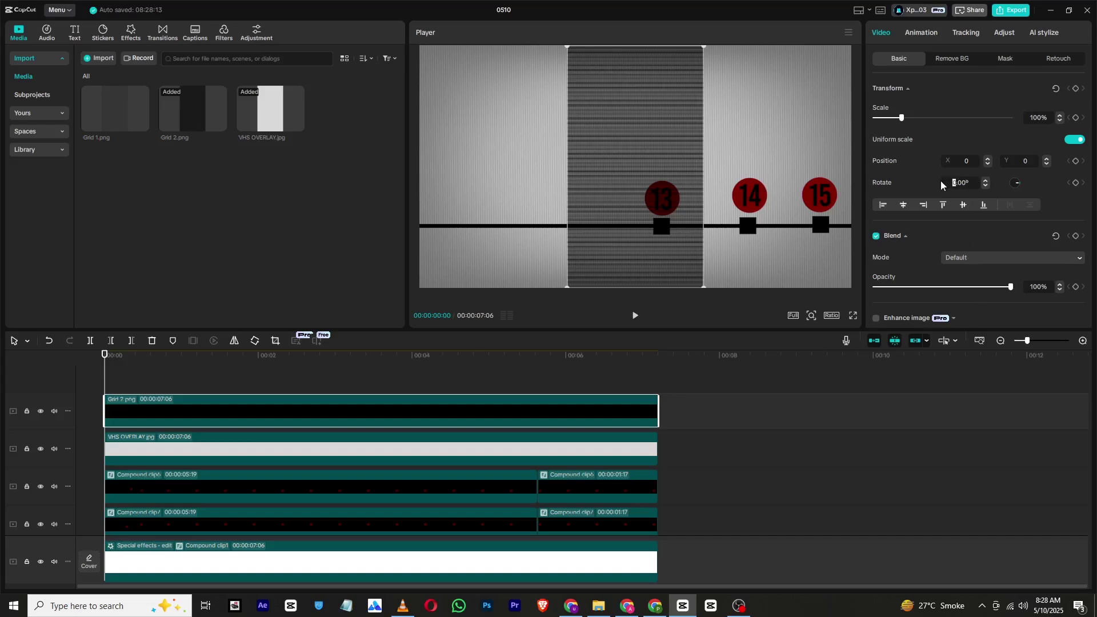
# Rotate Grid 2.png to 90°, scale it to 186%, and blend it in Screen mode at 0% opacity.
pyautogui.write('90')
pyautogui.press('Return')
pyautogui.moveTo(902, 118); pyautogui.dragTo(925, 118)
pyautogui.click(971, 258)
pyautogui.click(970, 314)
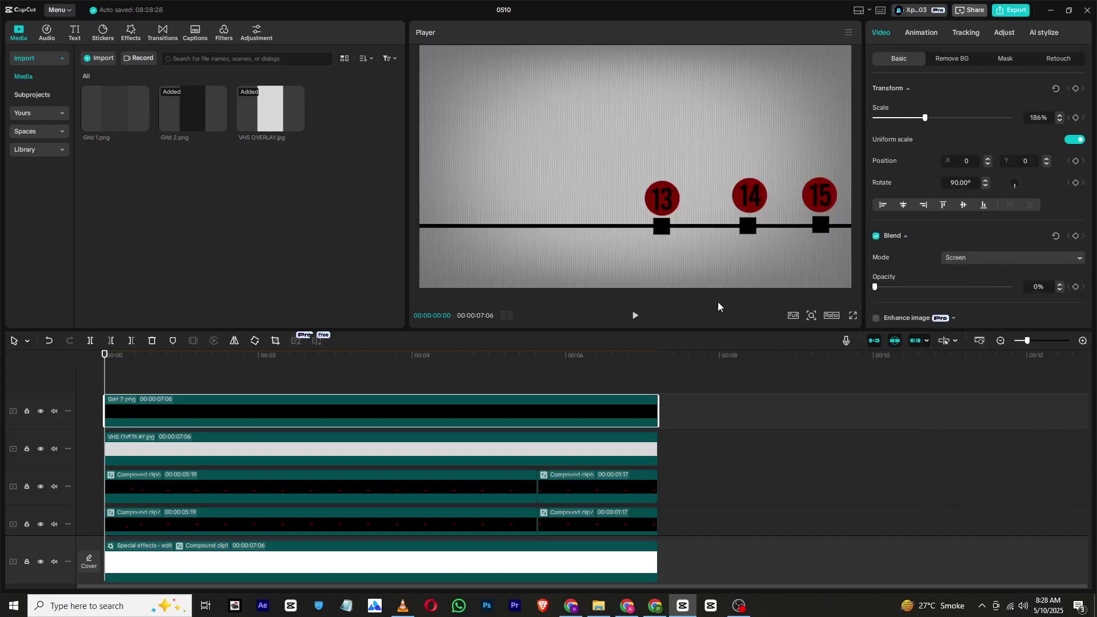
# Deselect the overlay and play the animation to review it with the textures applied.
pyautogui.click(29, 371)
pyautogui.press('space')
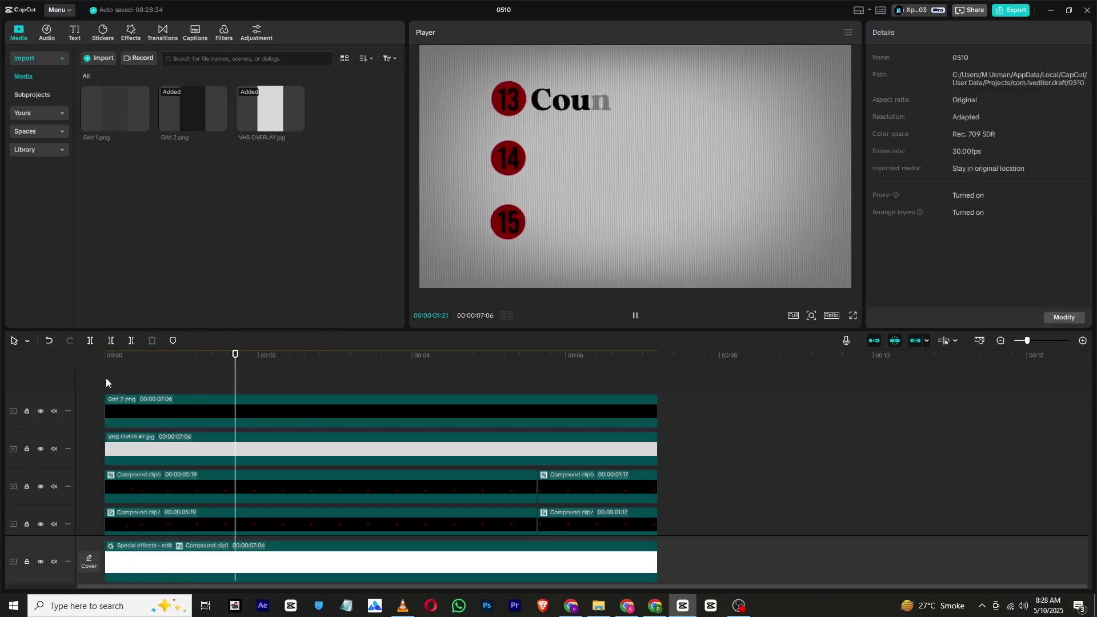
pyautogui.press('space')
# Select Compound clip2, directly above the background clip, to work on its opening movement keyframes.
pyautogui.scroll(-2, 156, 505)
pyautogui.click(158, 509)
pyautogui.scroll(-2, 157, 509)
pyautogui.click(160, 494)
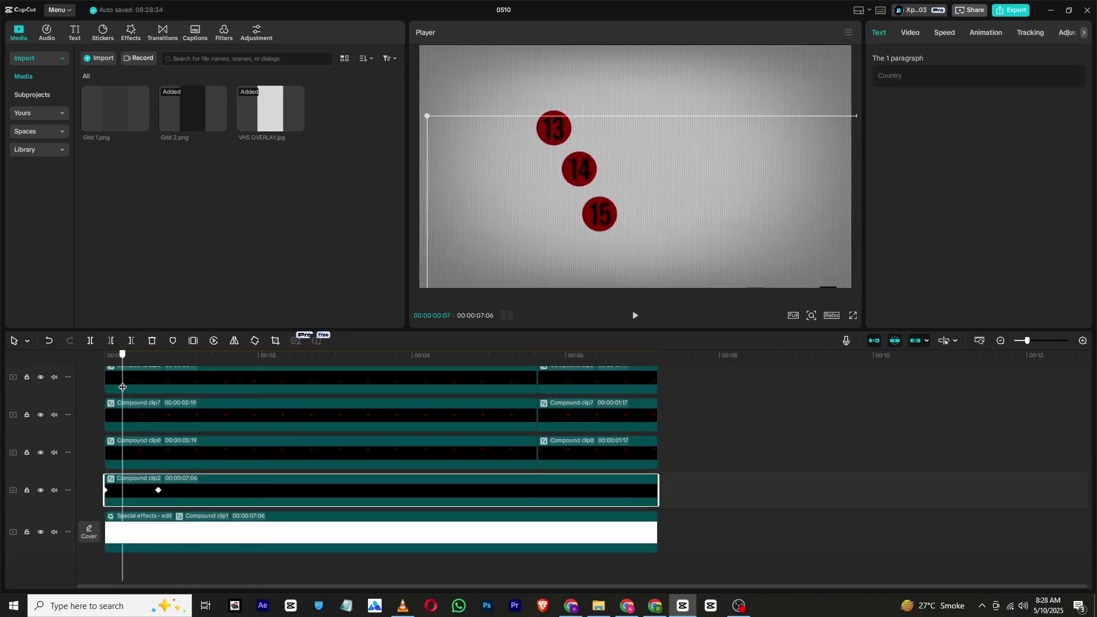